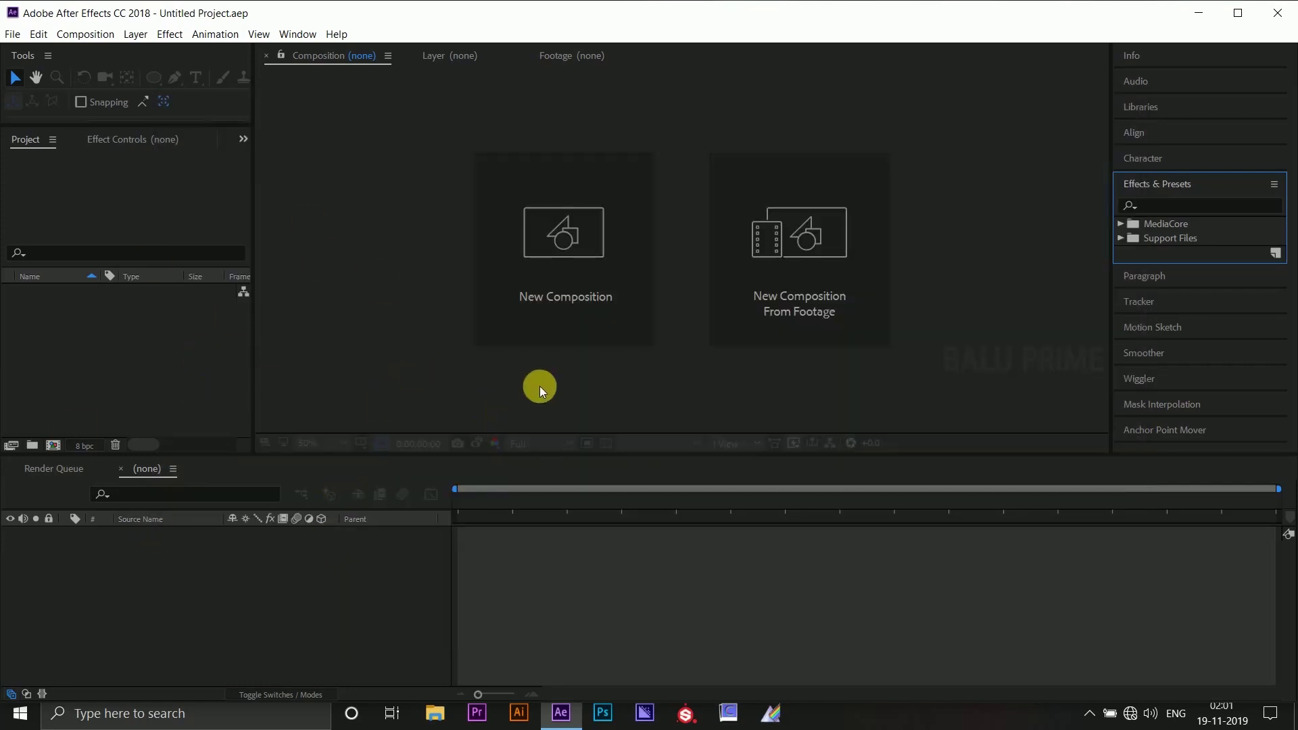
# Create Comp 1 from the HDTV 1080 24 preset at 24 fps with a 0:00:05:00 duration
pyautogui.click(550, 285)
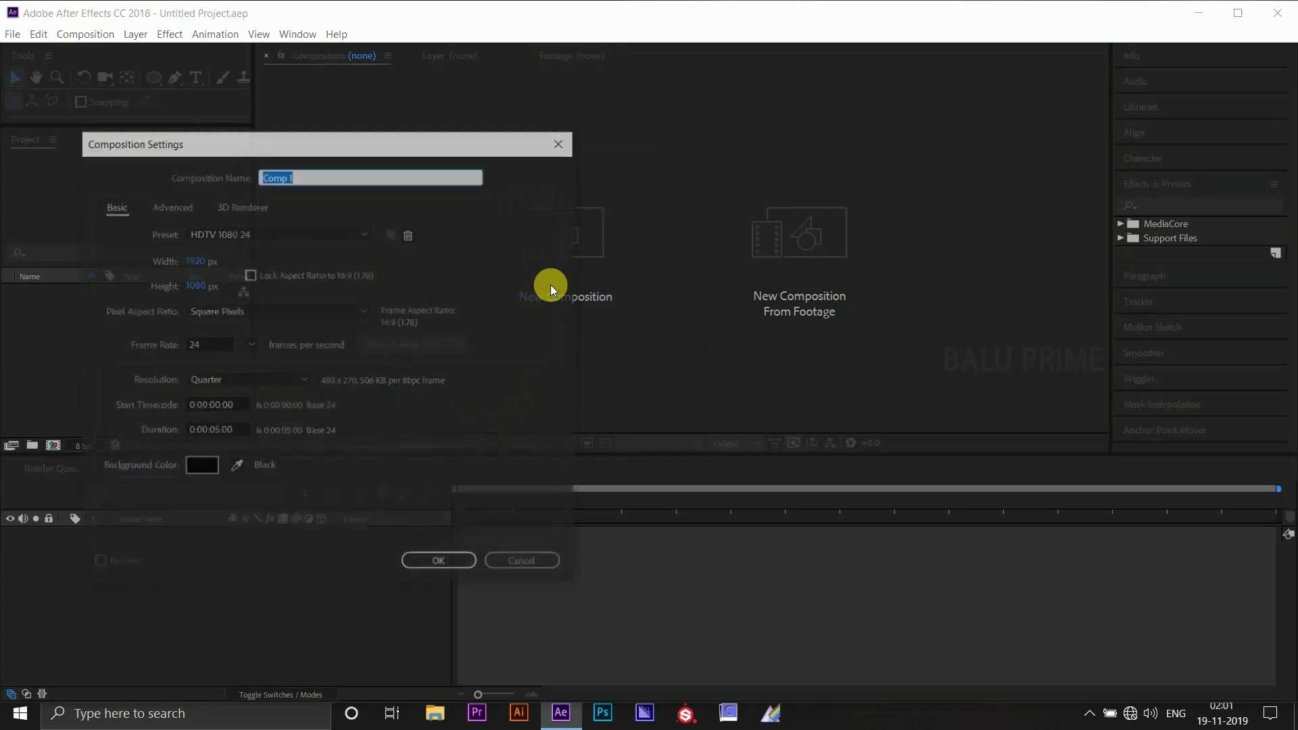
pyautogui.click(304, 233)
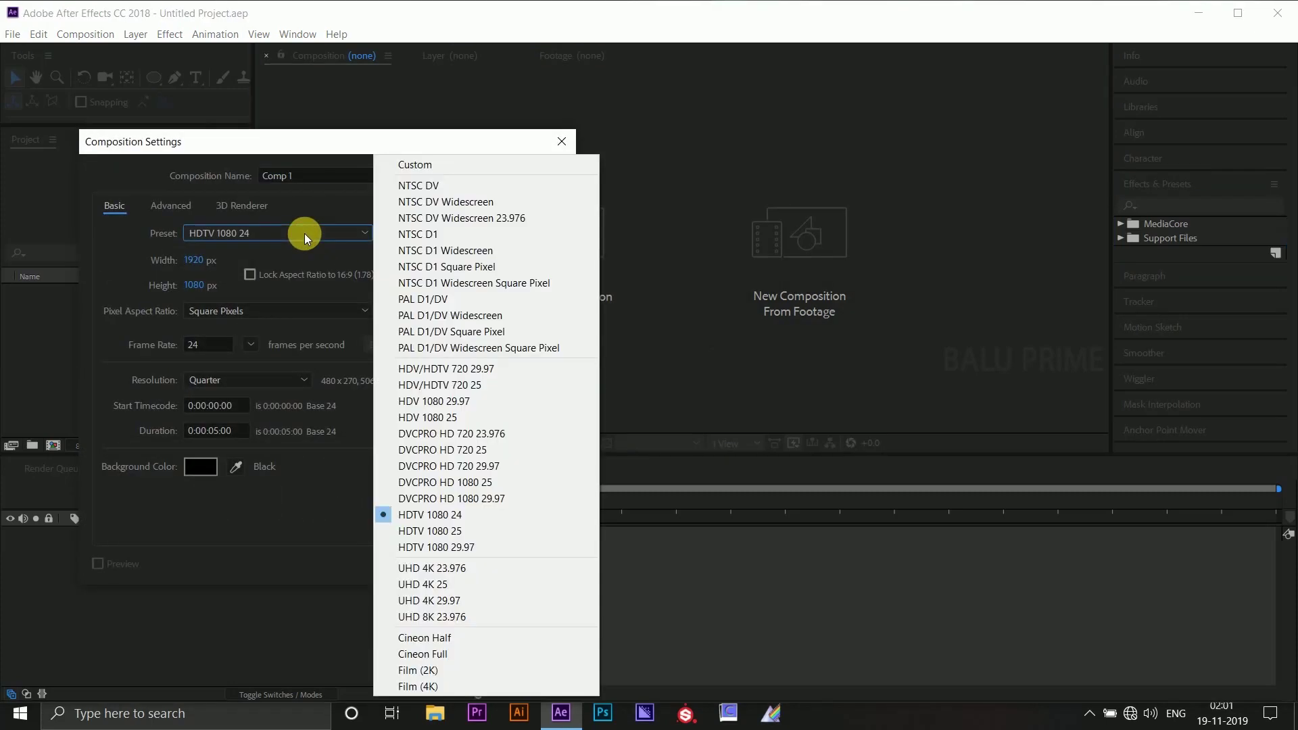
pyautogui.click(427, 515)
pyautogui.click(209, 343)
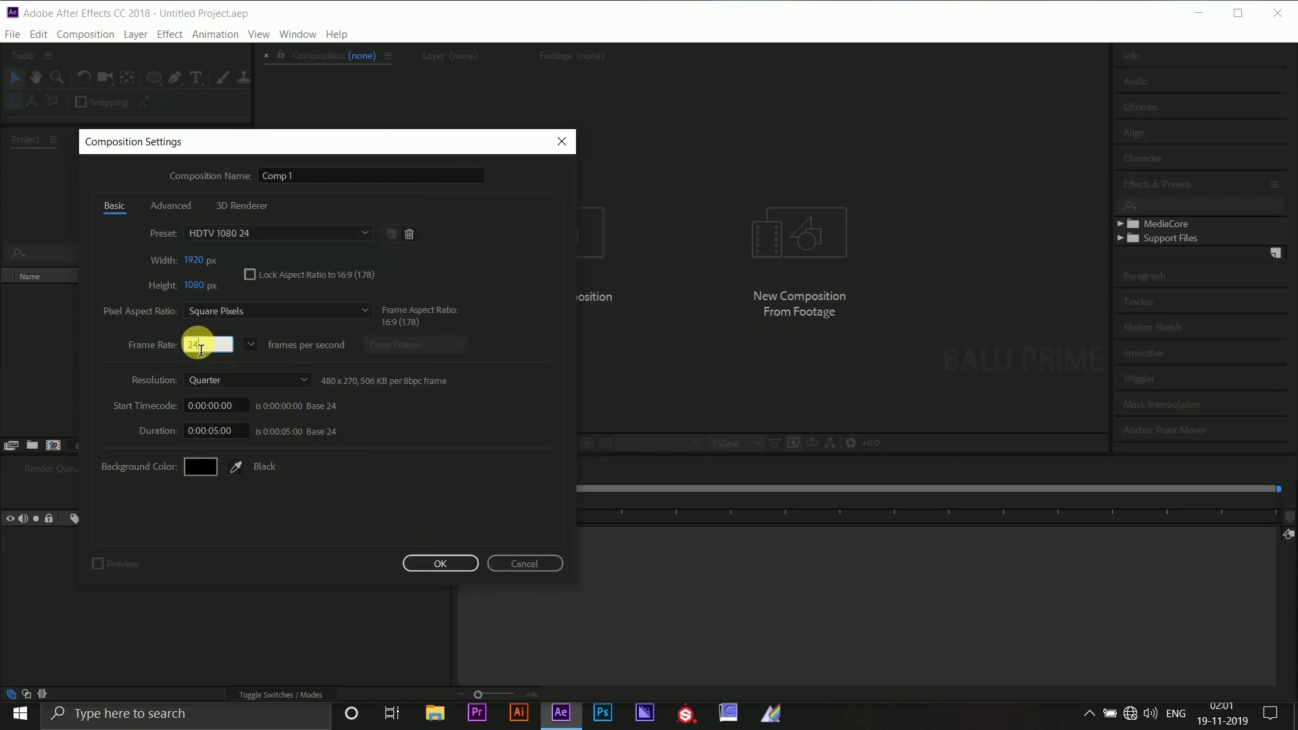
pyautogui.click(234, 430)
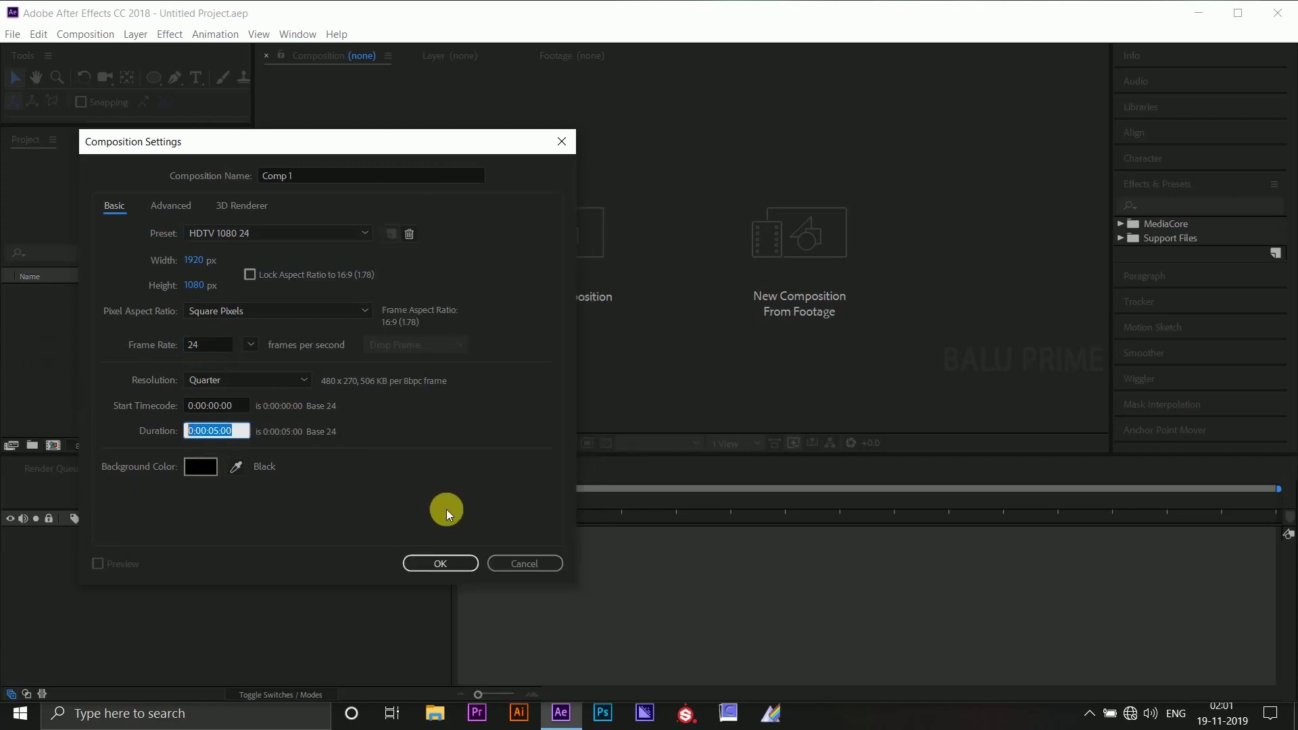
pyautogui.click(441, 563)
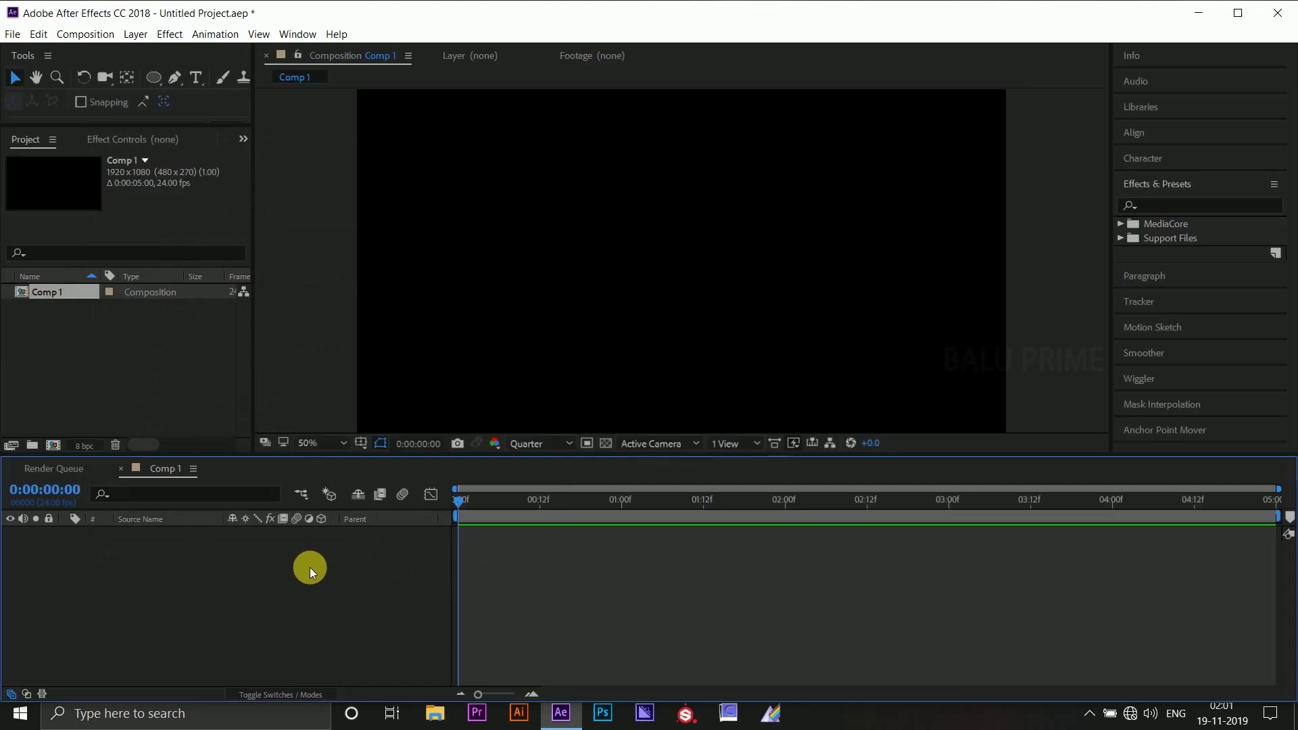
# Add a black 1920×1080 solid layer named bg through Layer > New > Solid
pyautogui.click(135, 34)
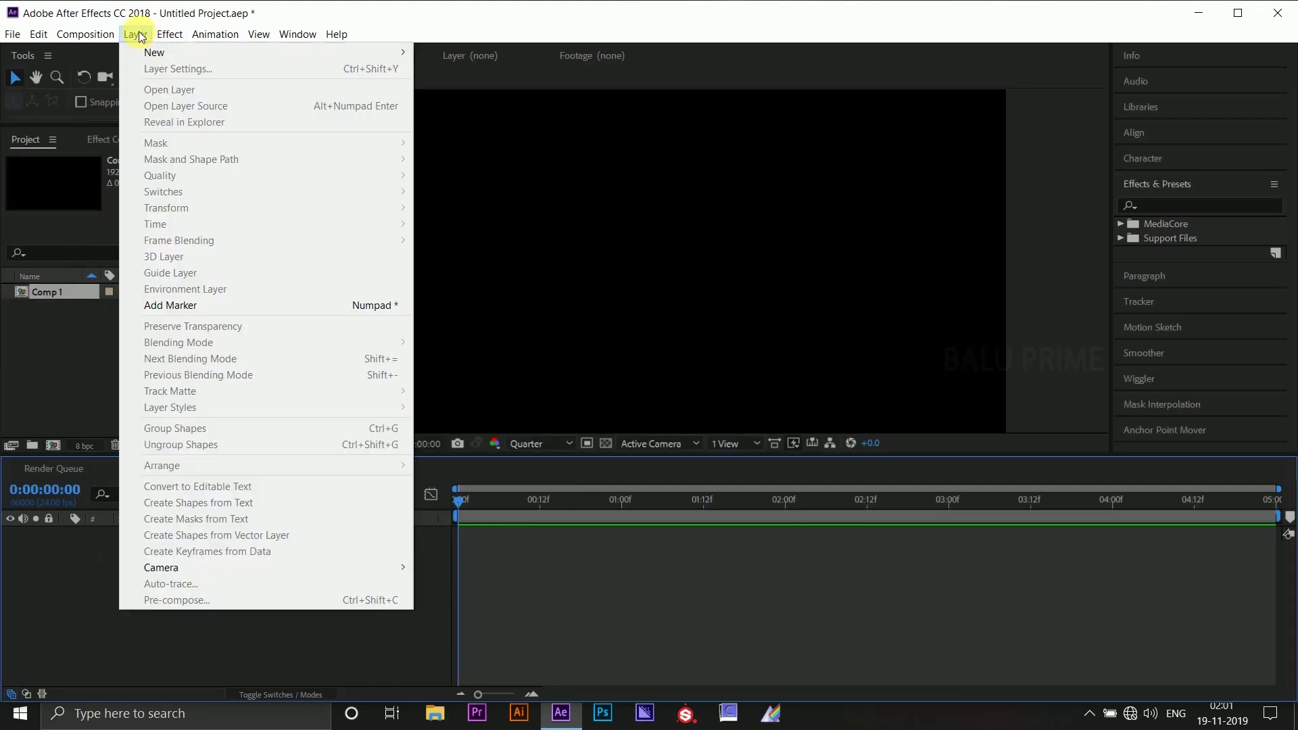
pyautogui.moveTo(250, 54)
pyautogui.click(460, 69)
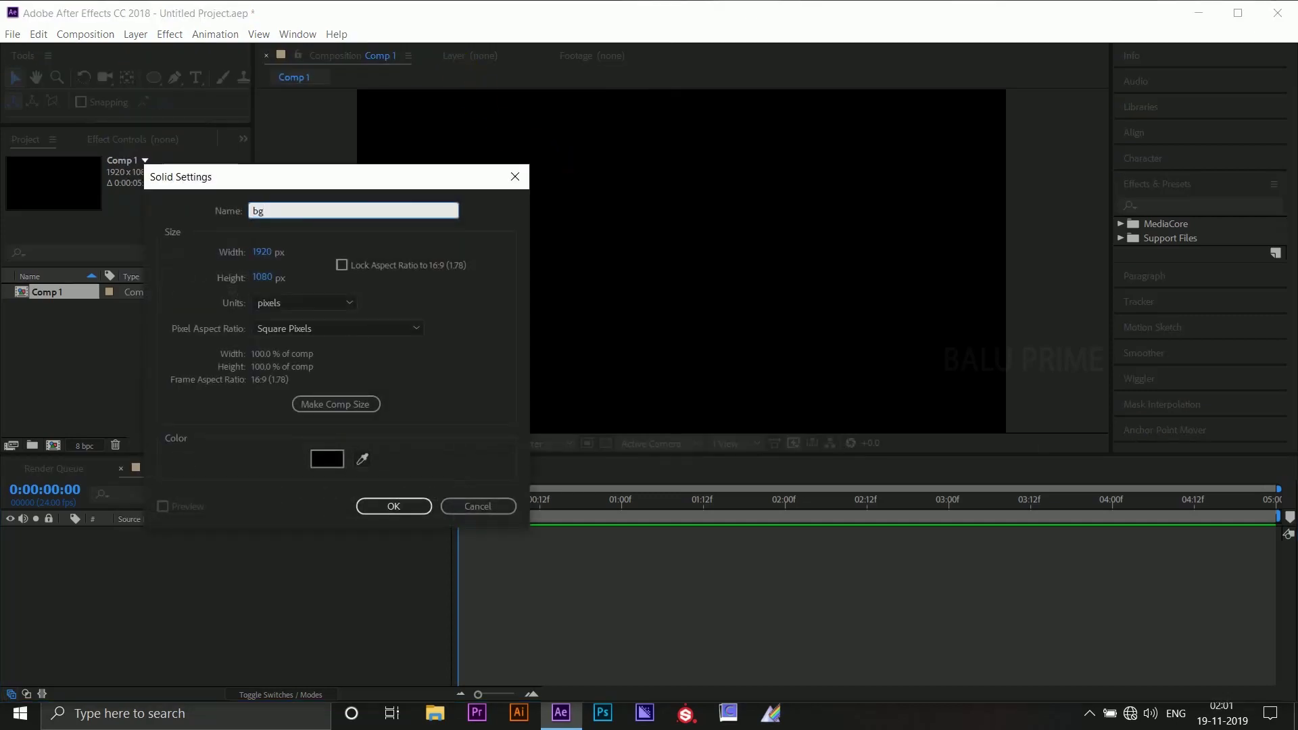
pyautogui.write('bg')
pyautogui.click(383, 505)
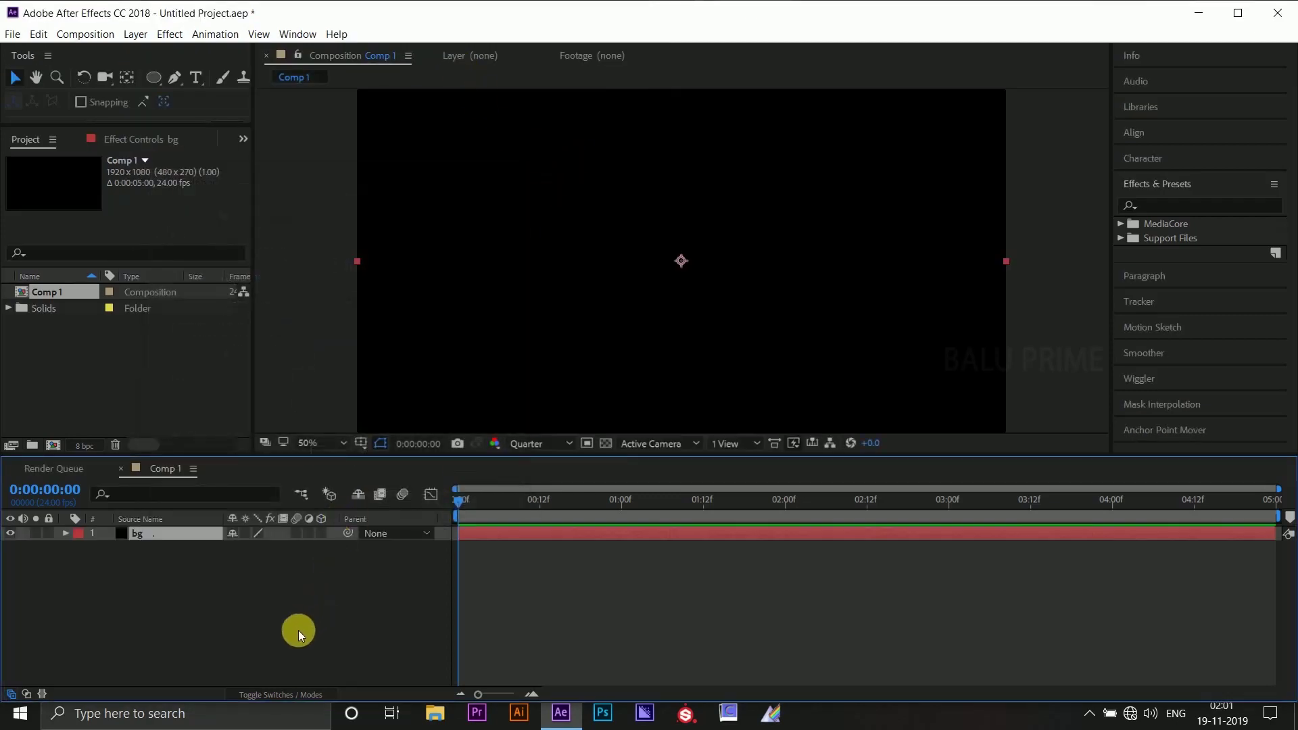
# Add an empty Shape Layer 1 and expand it to show its contents
pyautogui.click(135, 34)
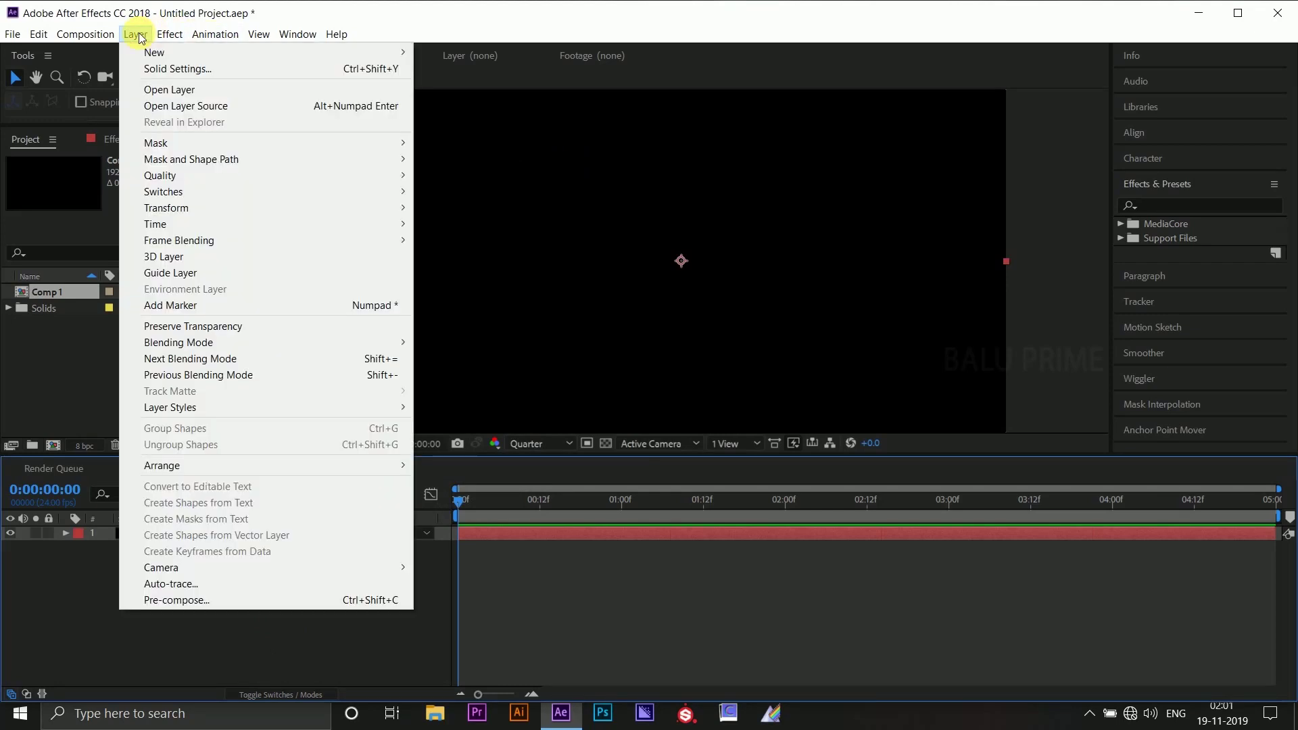
pyautogui.moveTo(144, 55)
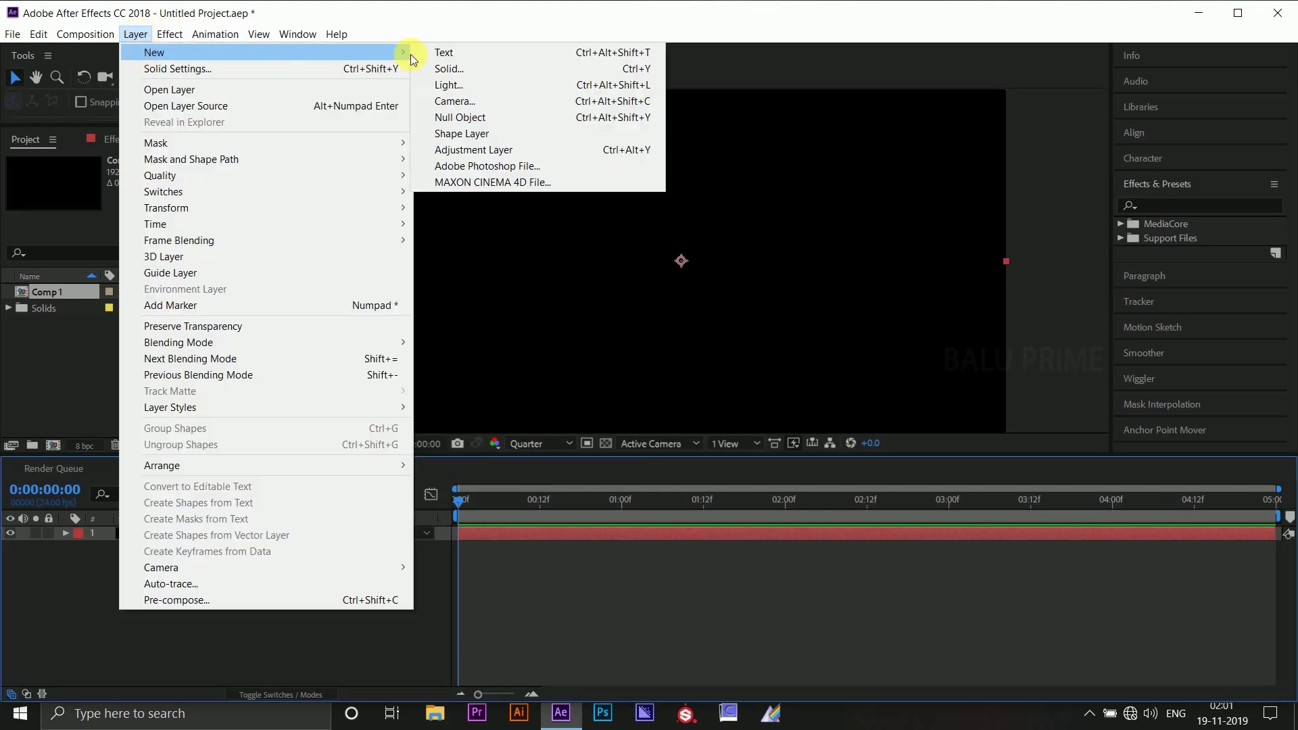
pyautogui.click(474, 135)
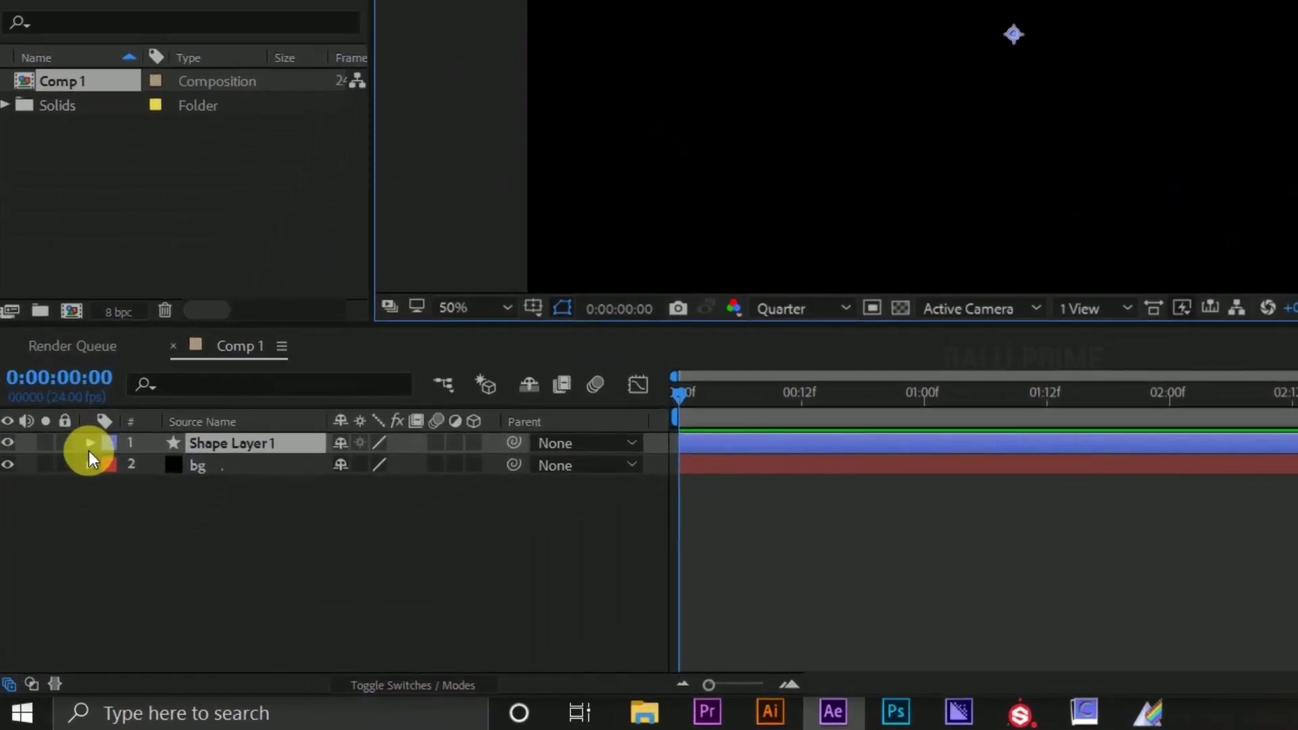
pyautogui.click(90, 443)
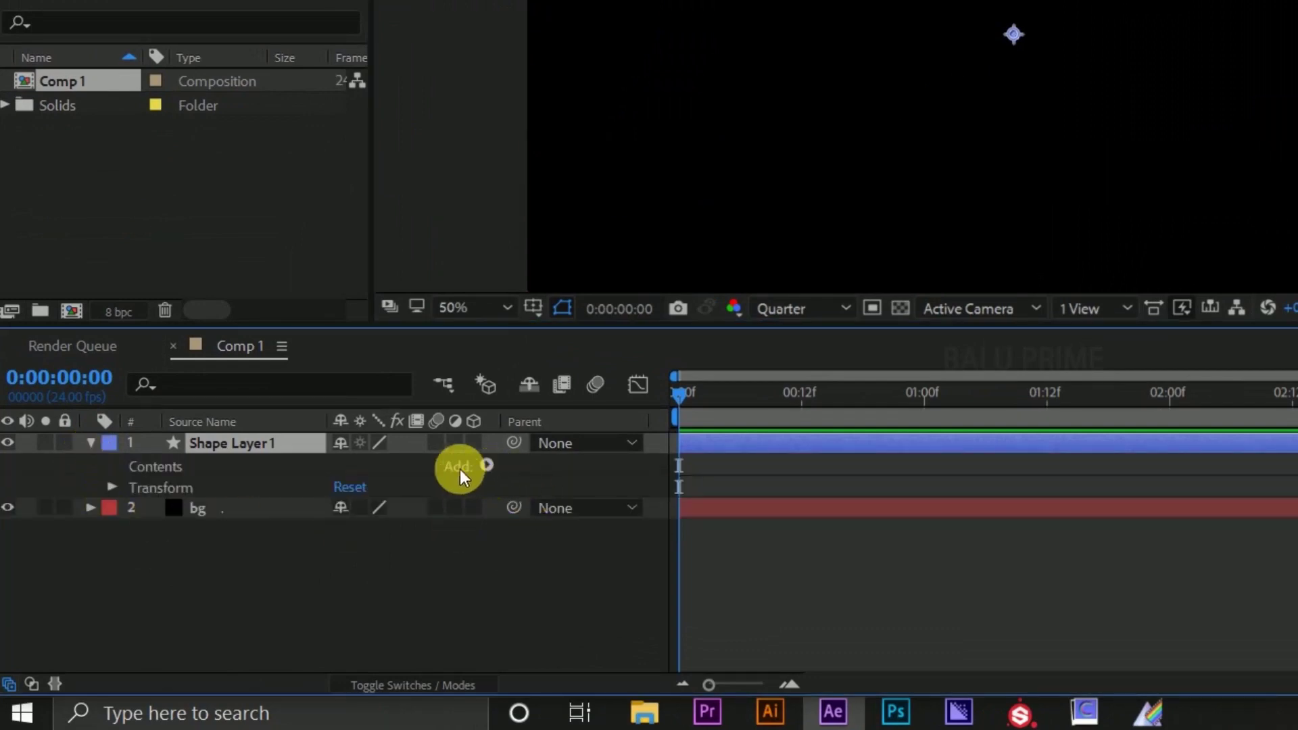
# Add an Ellipse path, a Stroke and Trim Paths to Shape Layer 1
pyautogui.click(486, 465)
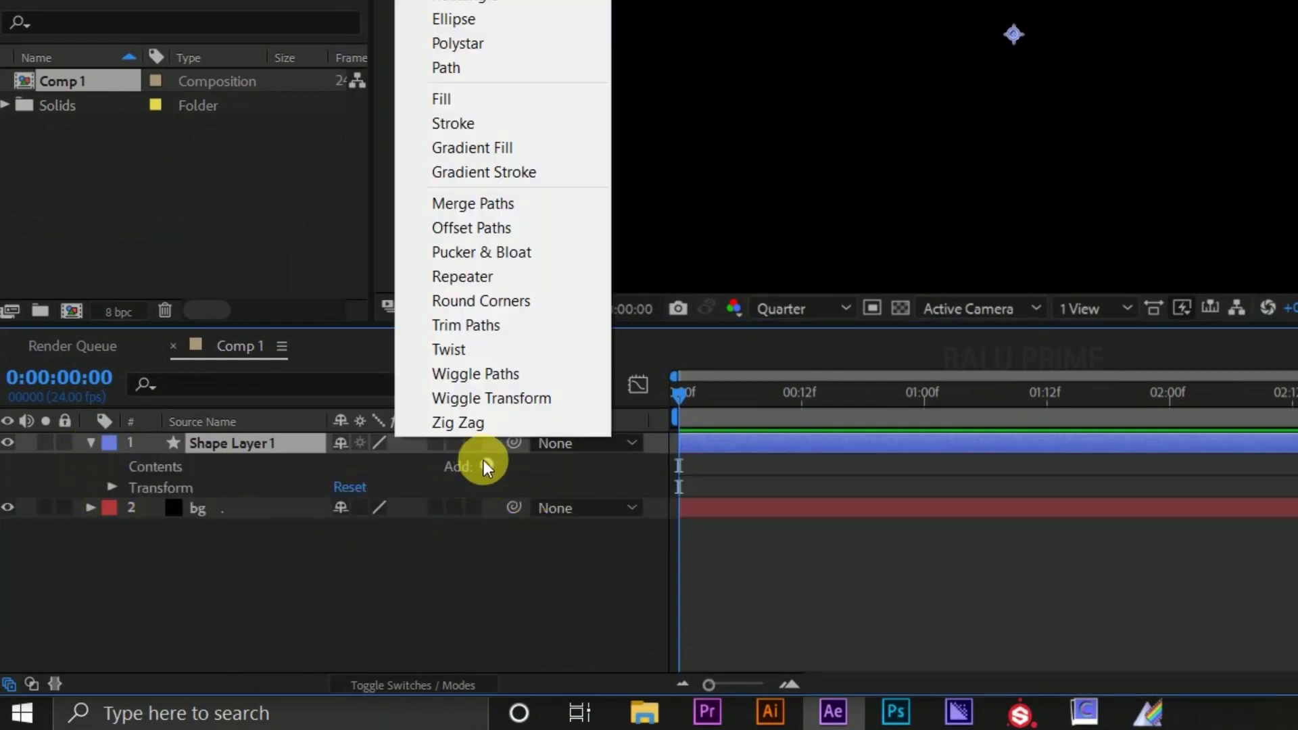
pyautogui.click(493, 25)
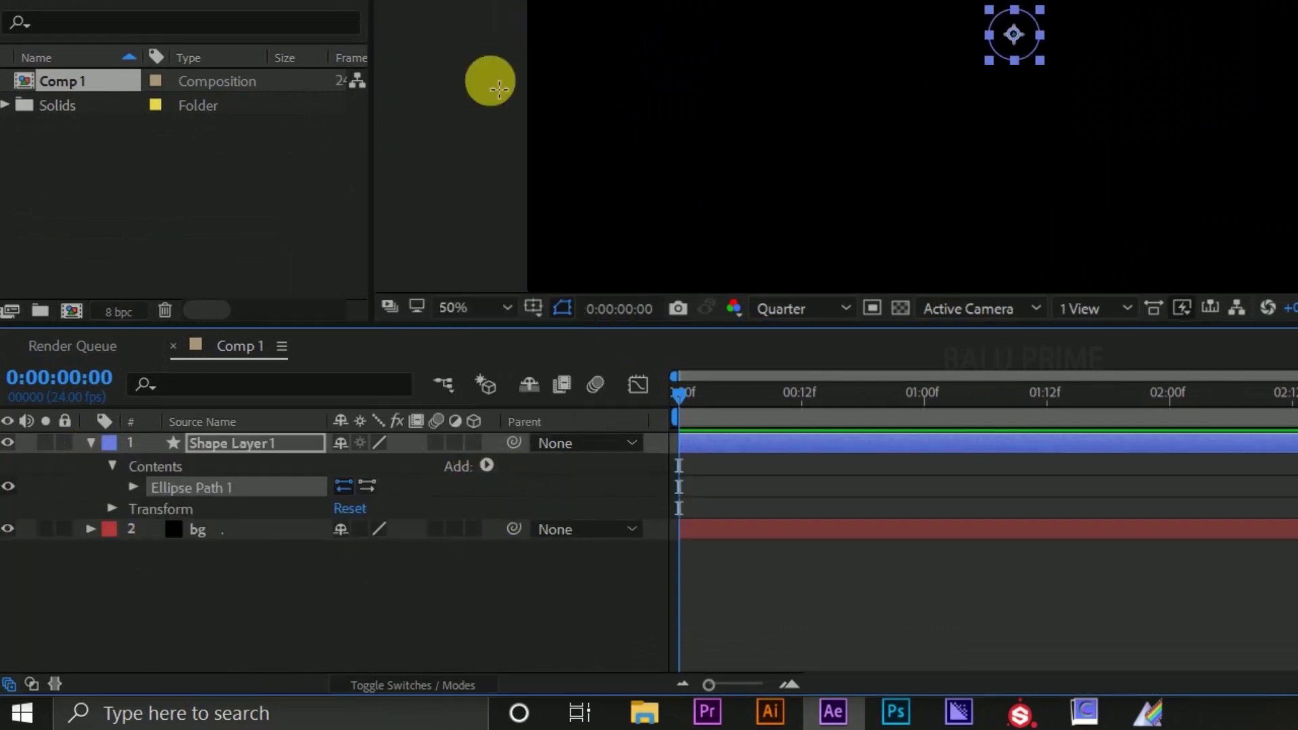
pyautogui.click(486, 466)
pyautogui.click(464, 121)
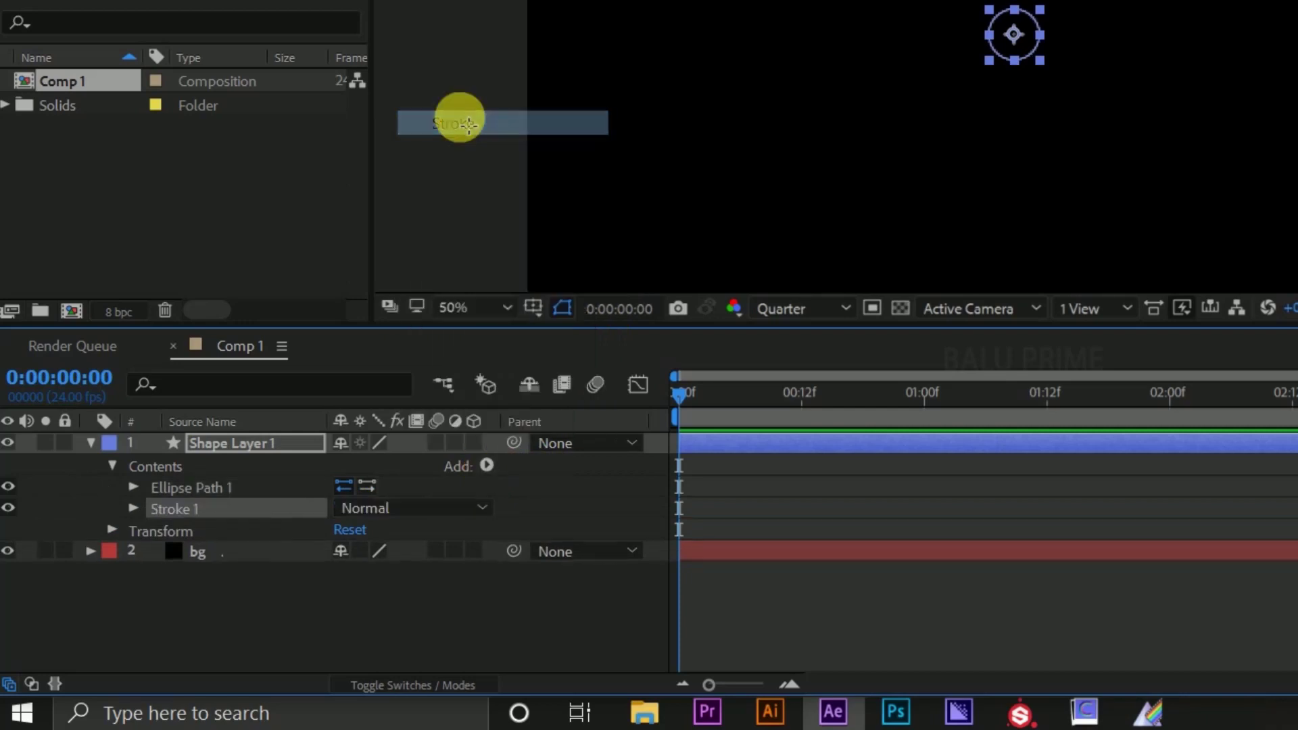
pyautogui.click(487, 466)
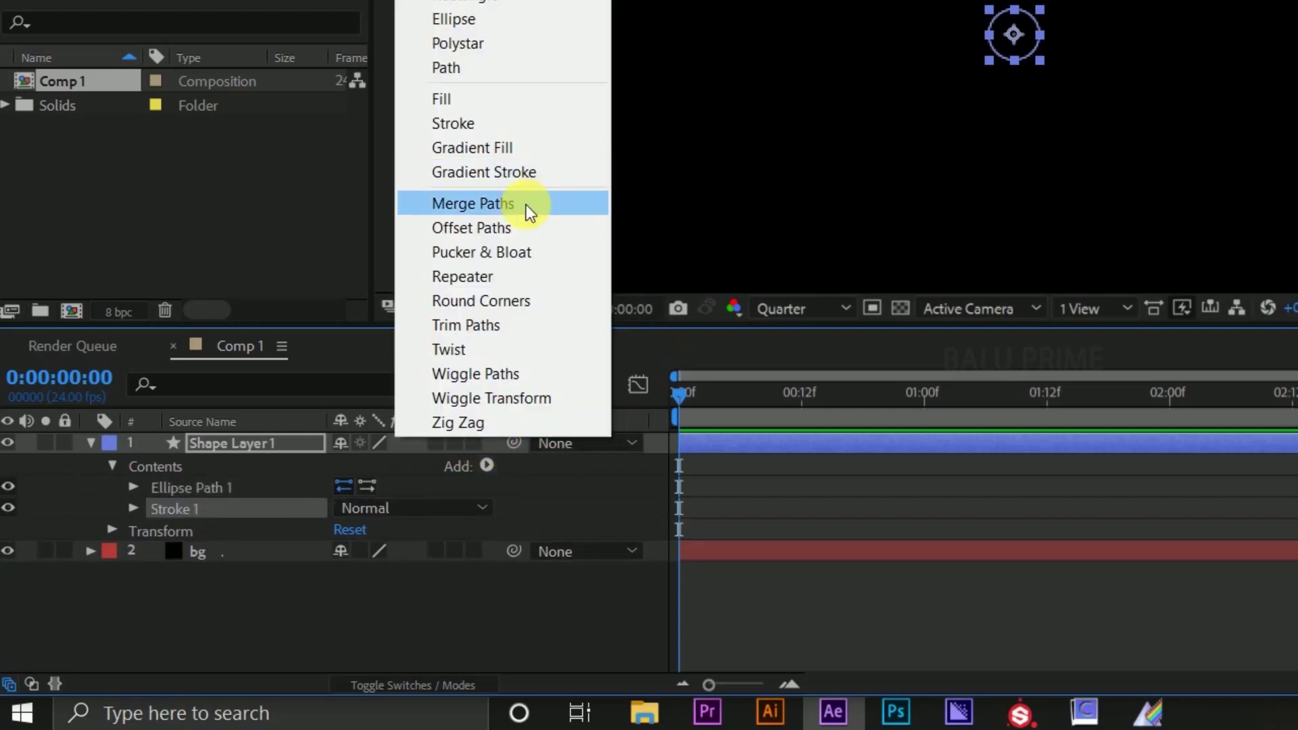
pyautogui.click(469, 326)
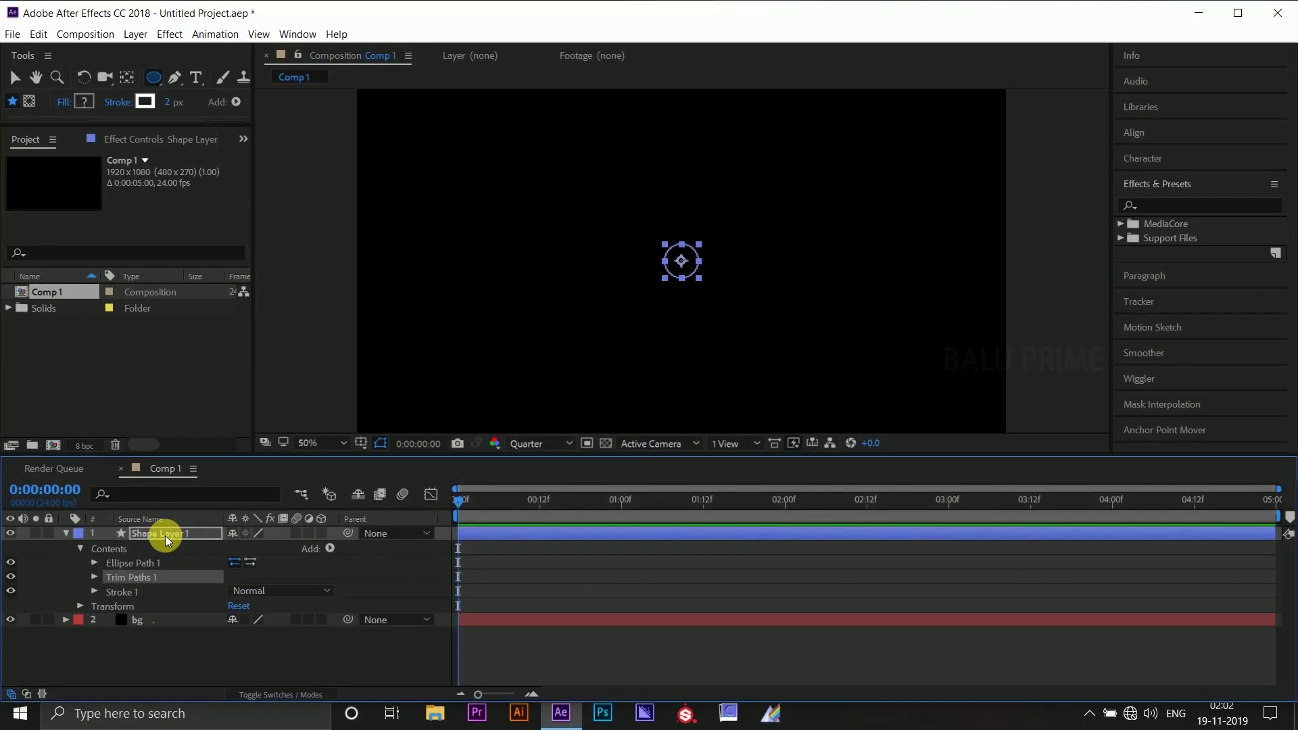
pyautogui.click(239, 446)
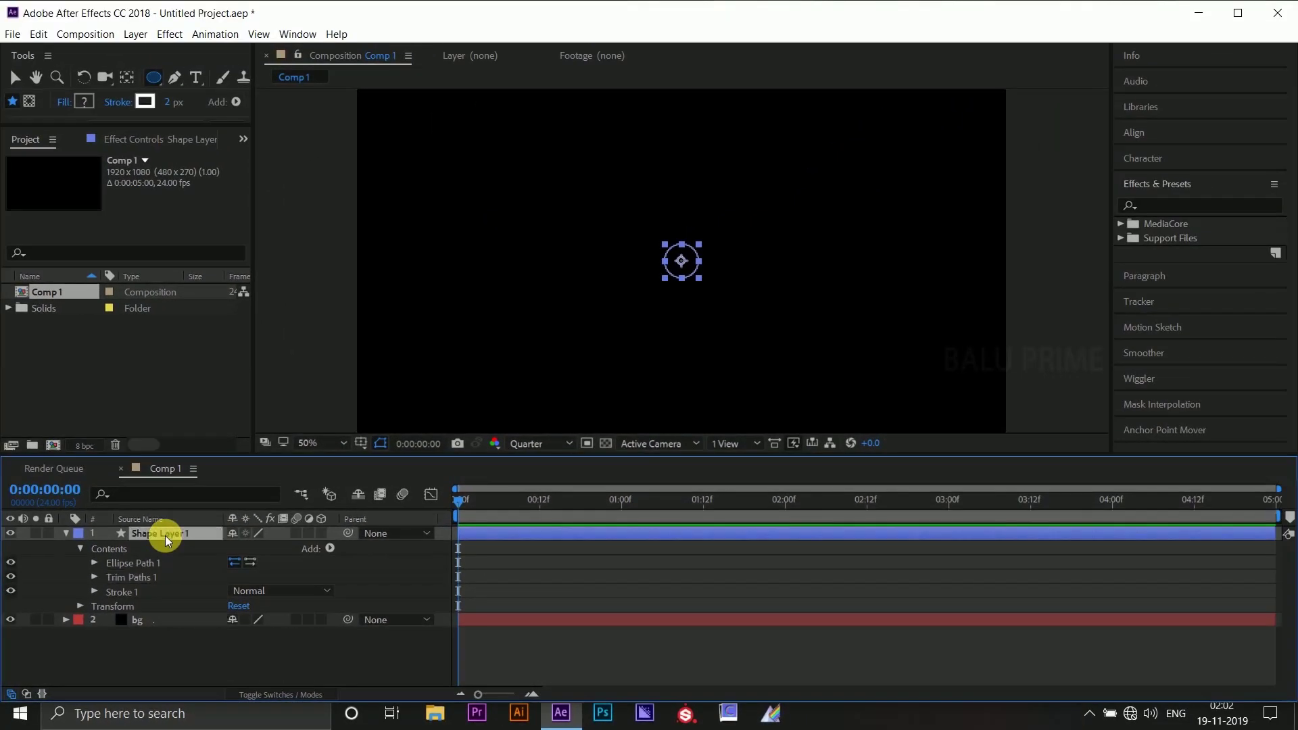
# Scale Shape Layer 1 to 350% and duplicate it twice into Shape Layers 2 and 3
pyautogui.press('s')
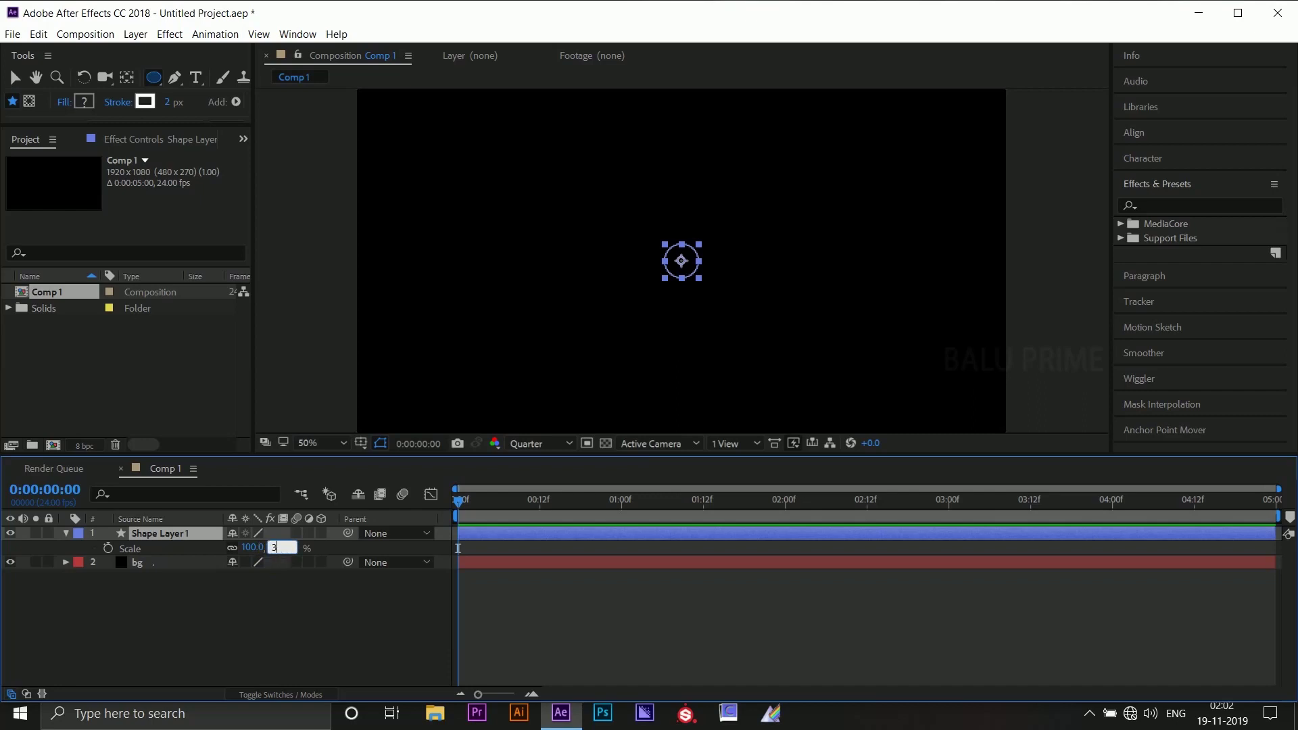
pyautogui.press('Return')
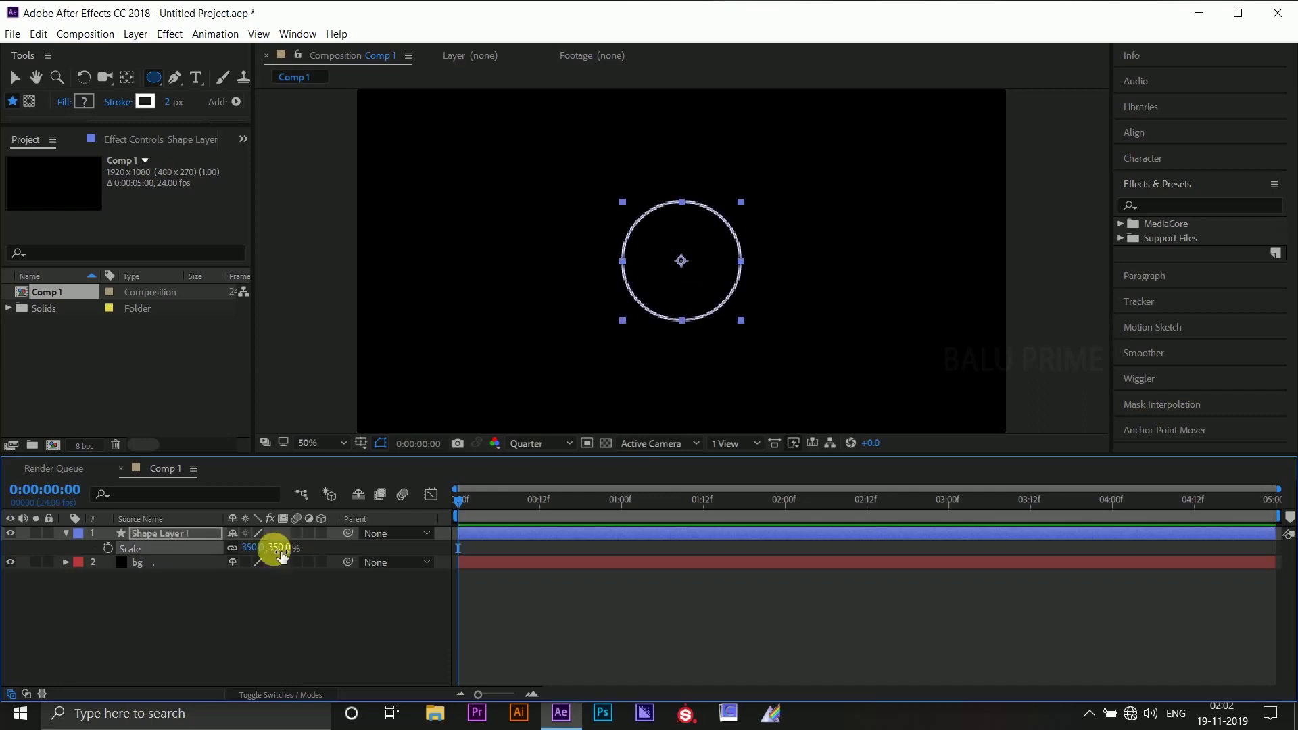
pyautogui.click(145, 535)
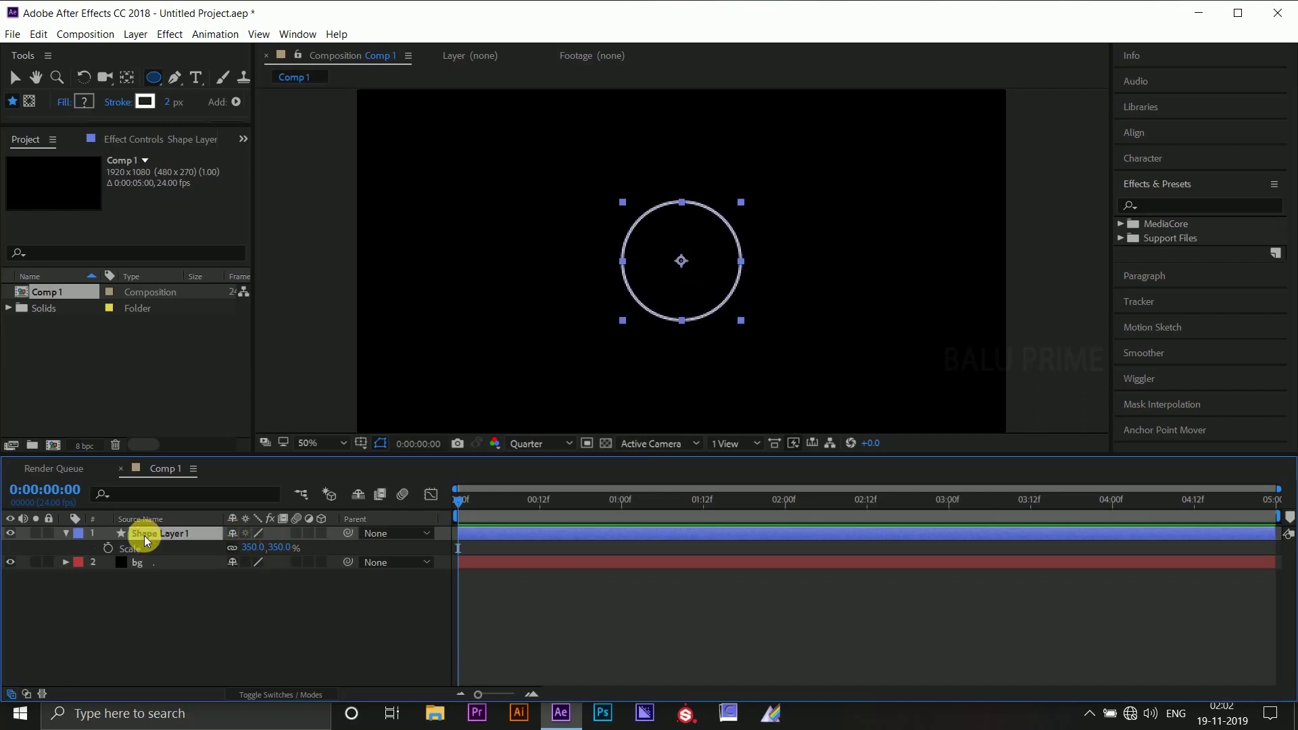
pyautogui.hotkey('ctrl', 'd')
pyautogui.hotkey('ctrl', 'd')
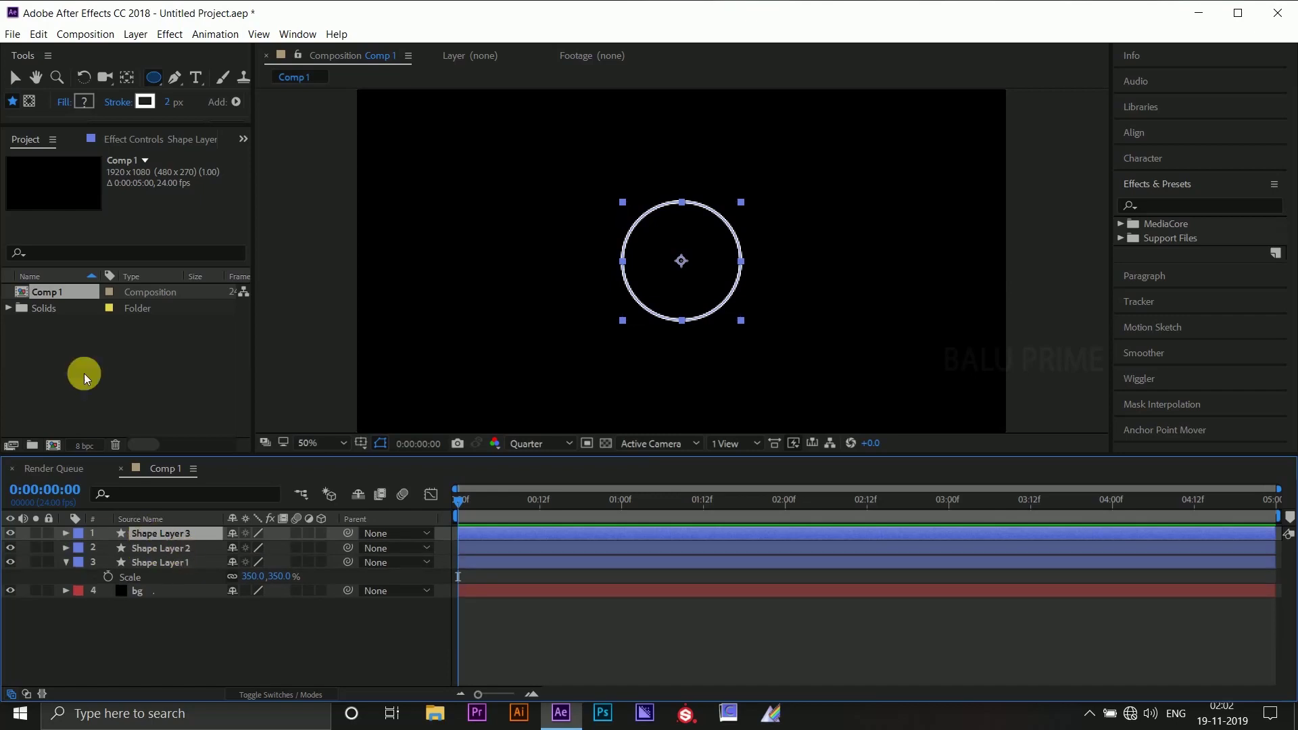
# Set Shape Layer 2's scale to 450% for the middle ring
pyautogui.click(39, 33)
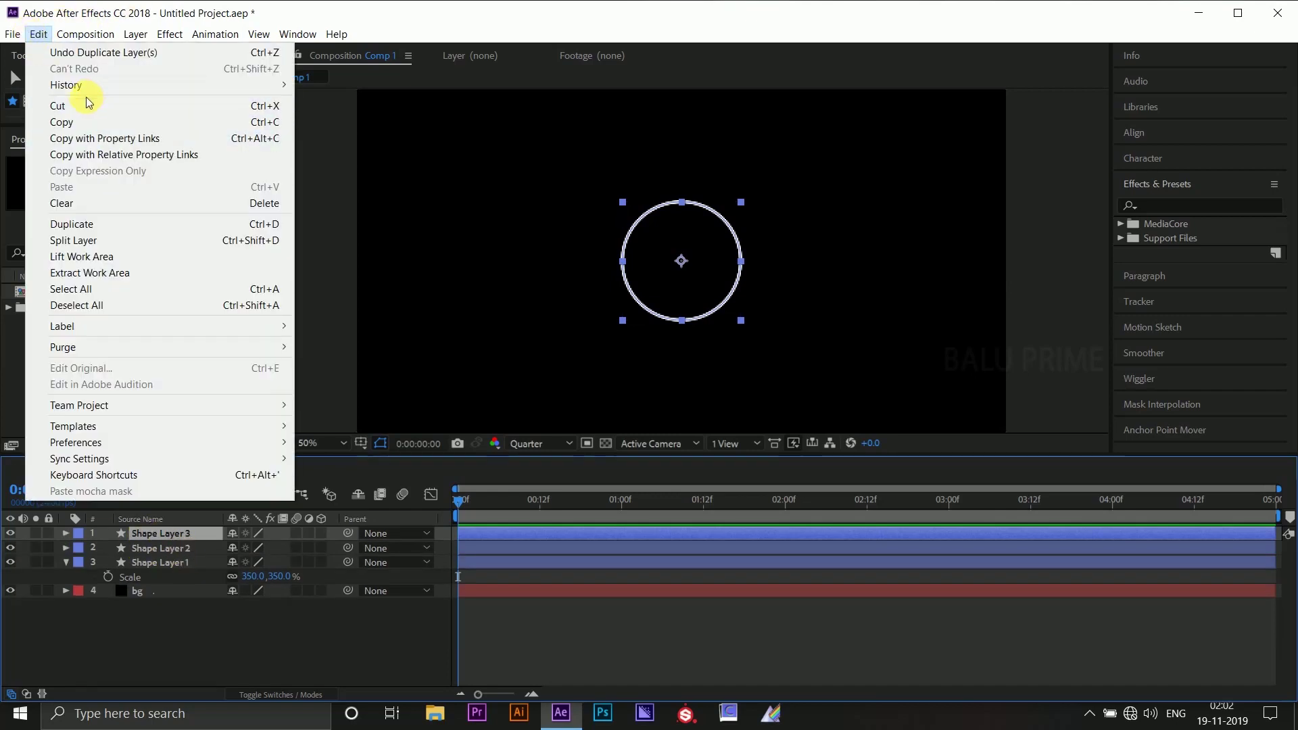
pyautogui.click(188, 643)
pyautogui.click(145, 561)
pyautogui.click(146, 551)
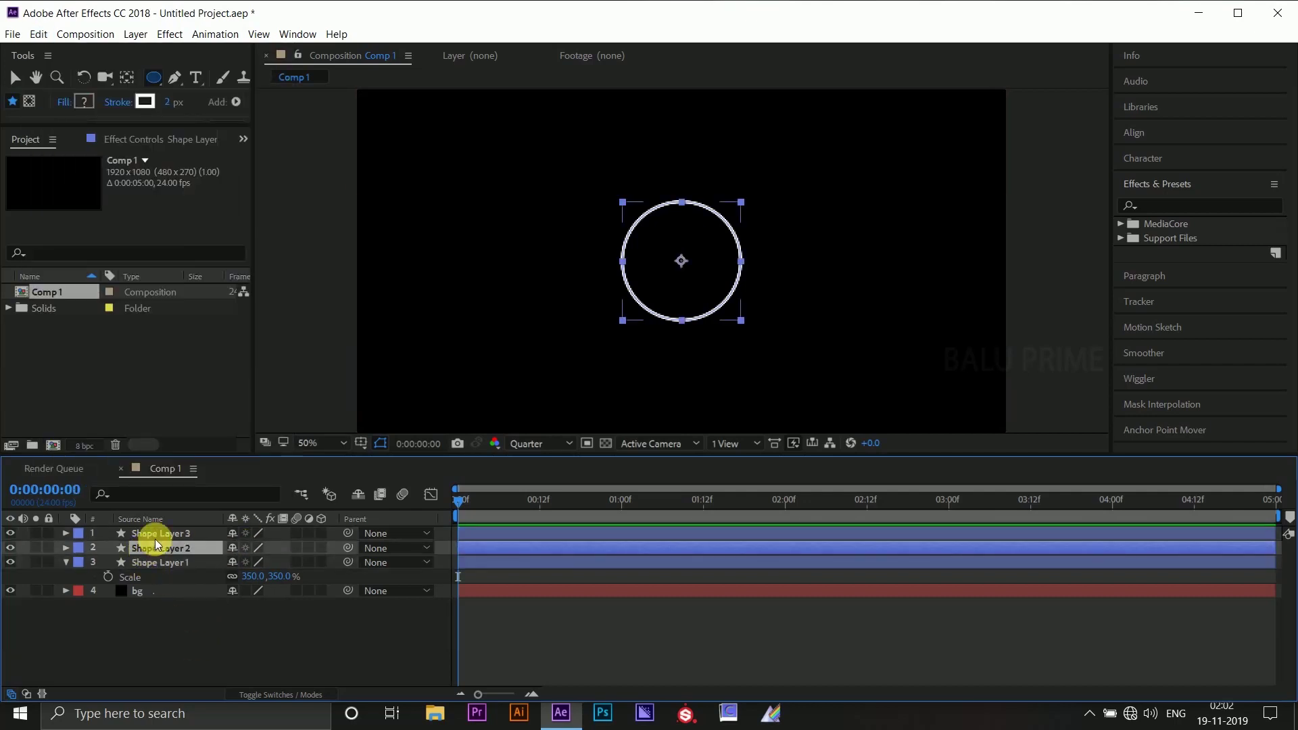
pyautogui.click(156, 539)
pyautogui.click(156, 564)
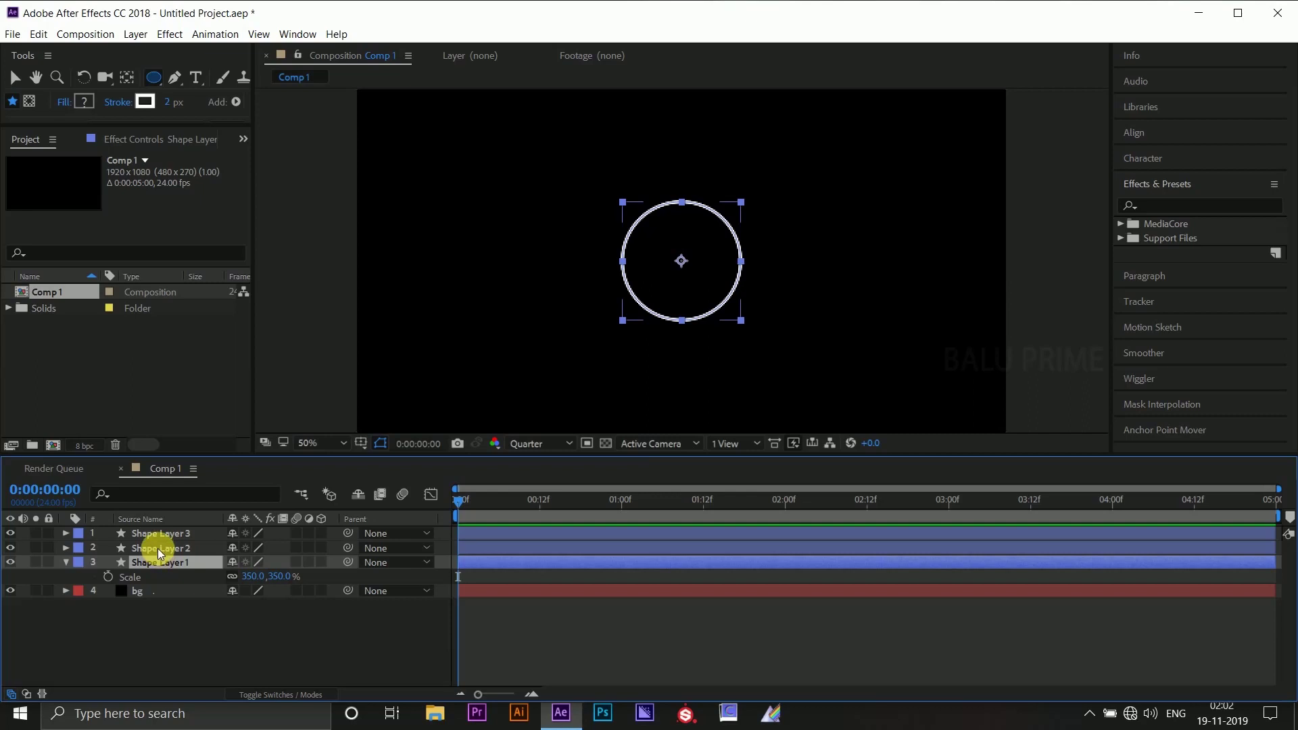
pyautogui.click(156, 548)
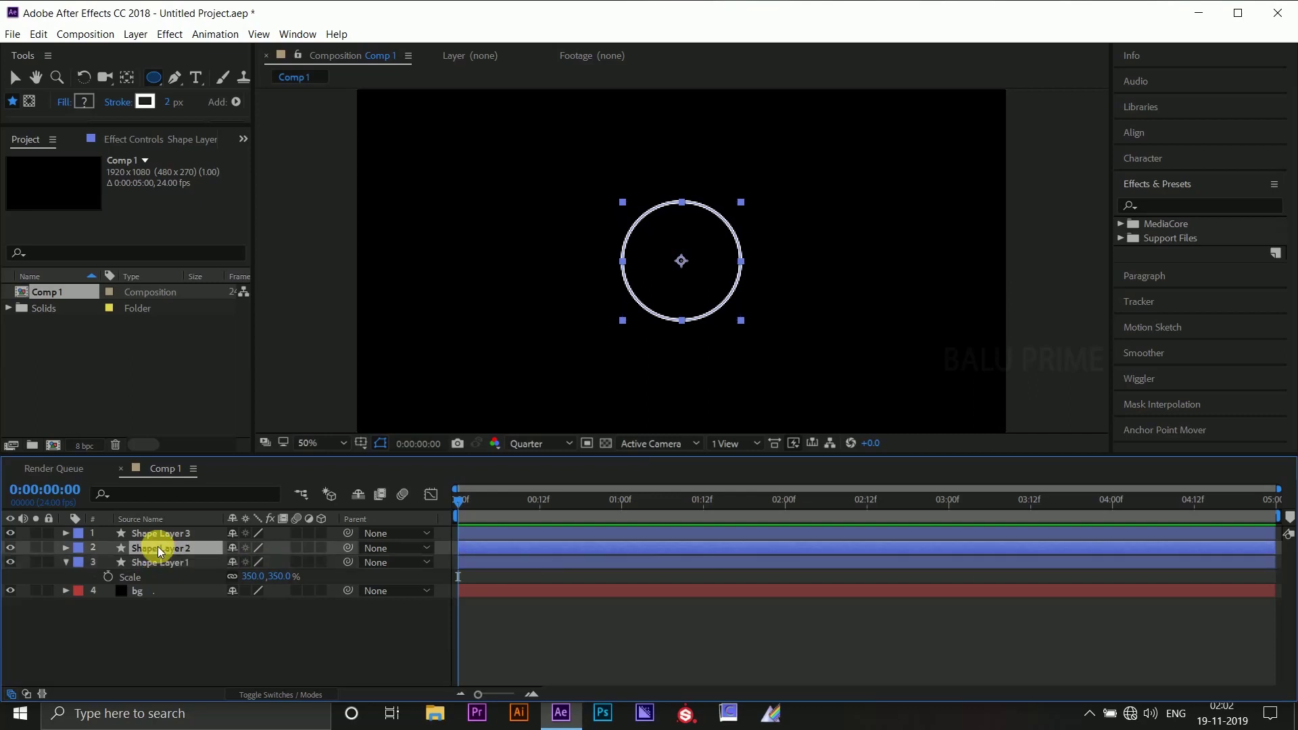
pyautogui.press('s')
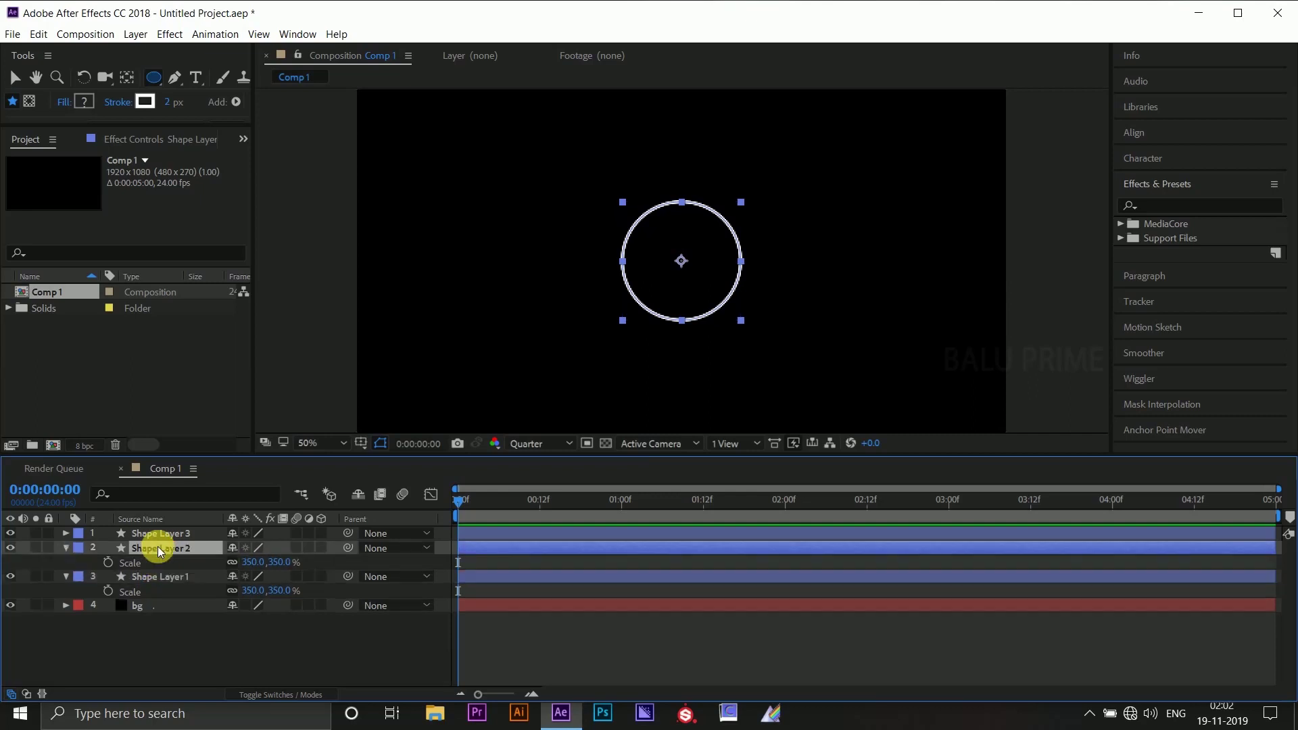
pyautogui.click(278, 562)
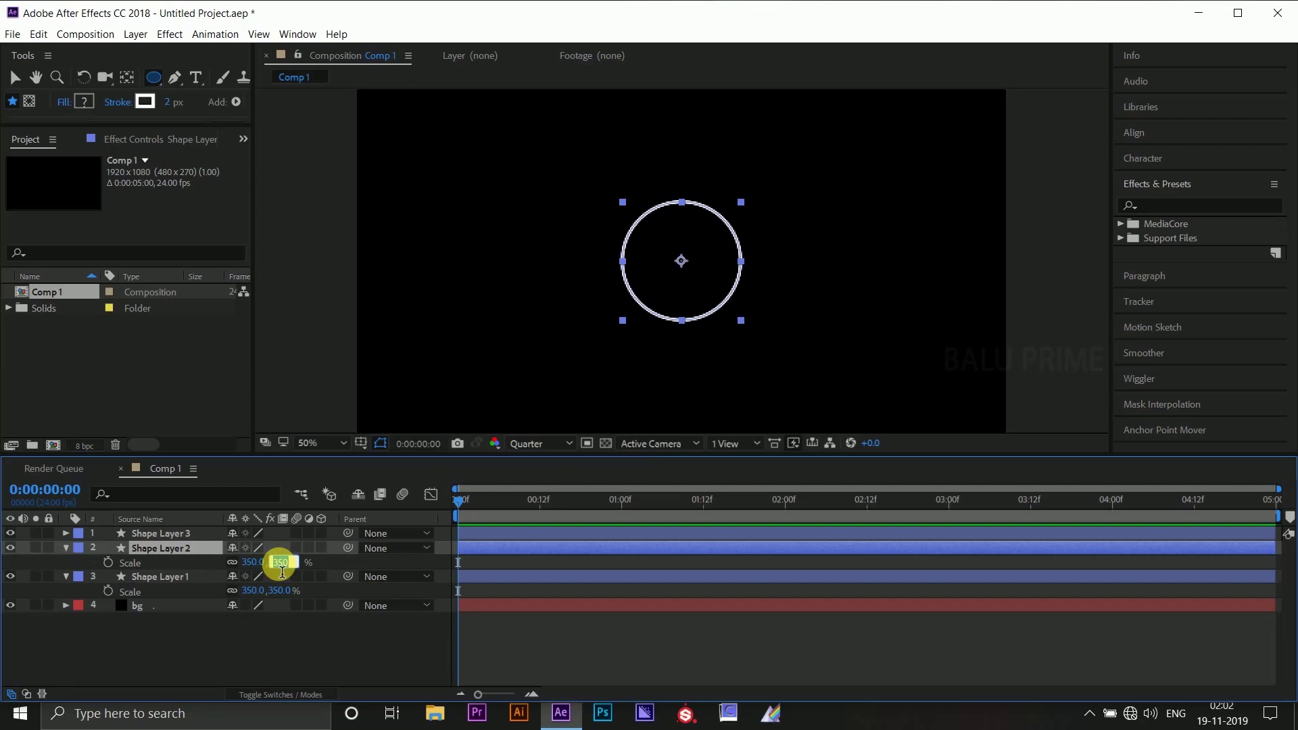
pyautogui.write('450')
pyautogui.press('Return')
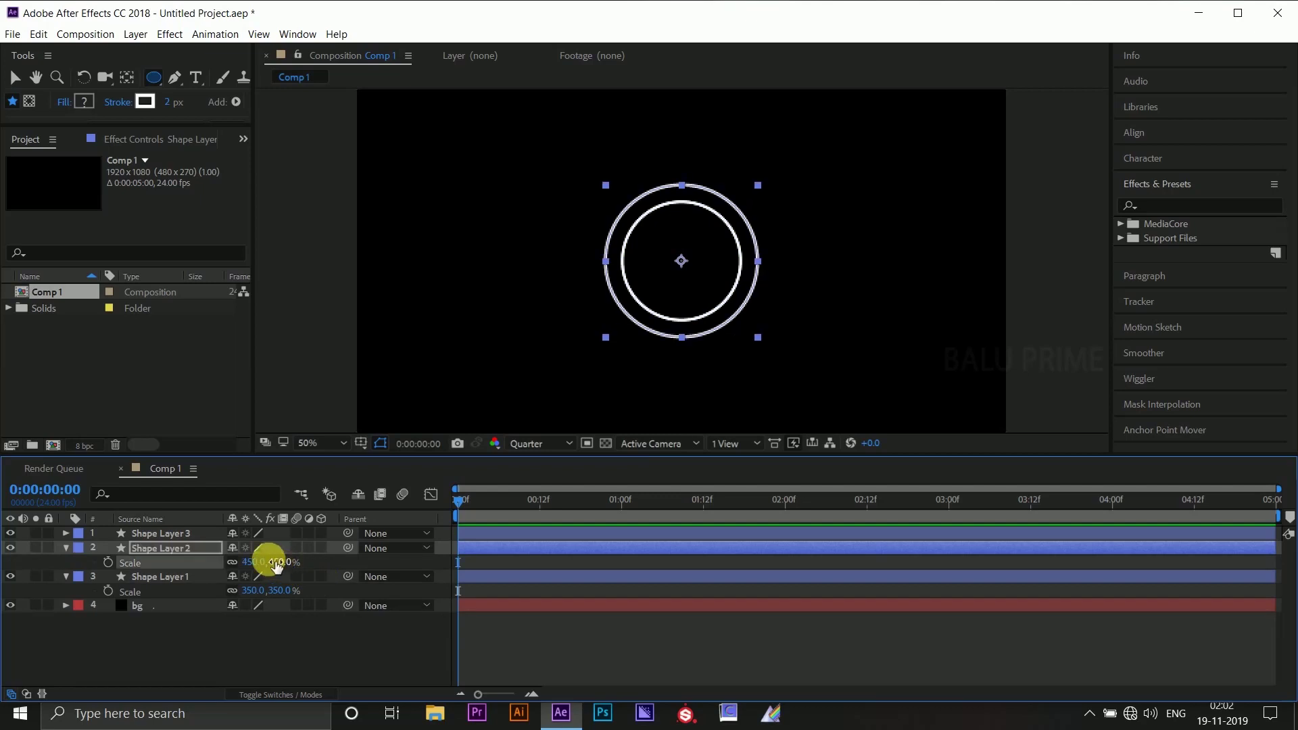
# Set Shape Layer 3's scale to 550% to make it the outermost ring
pyautogui.click(165, 534)
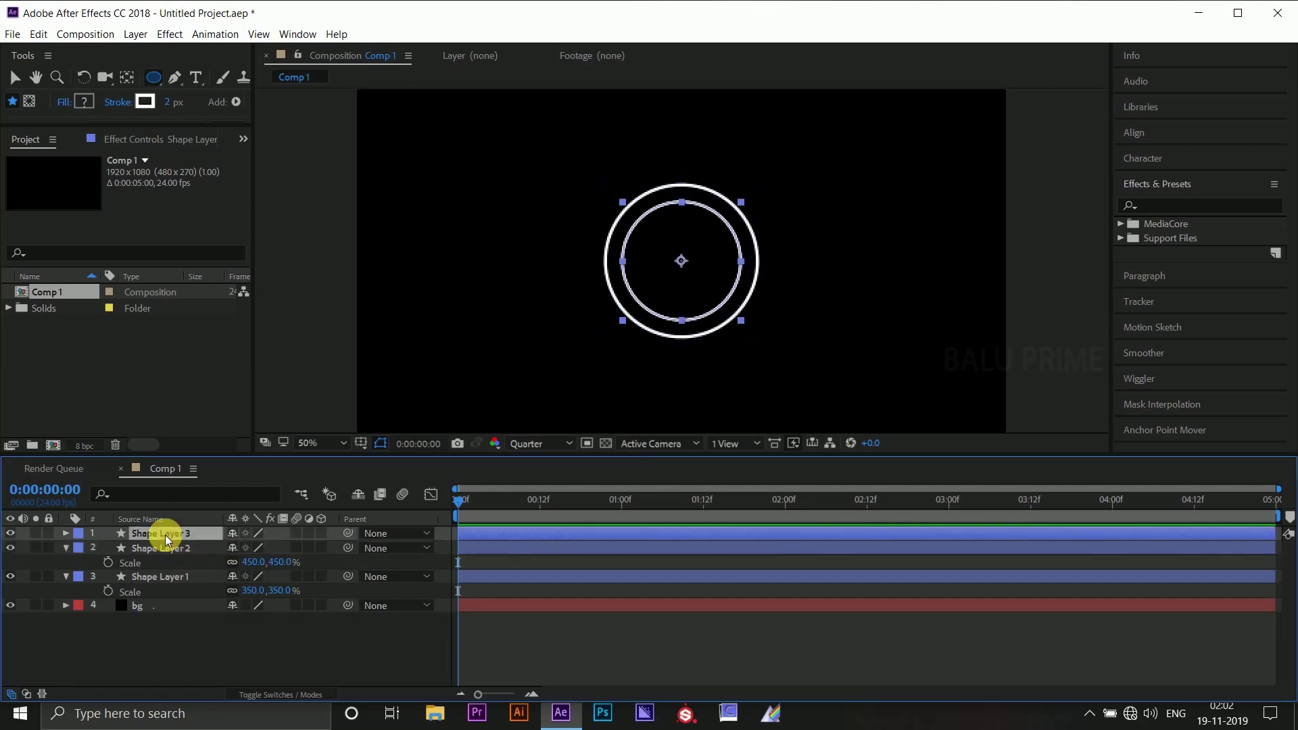
pyautogui.press('s')
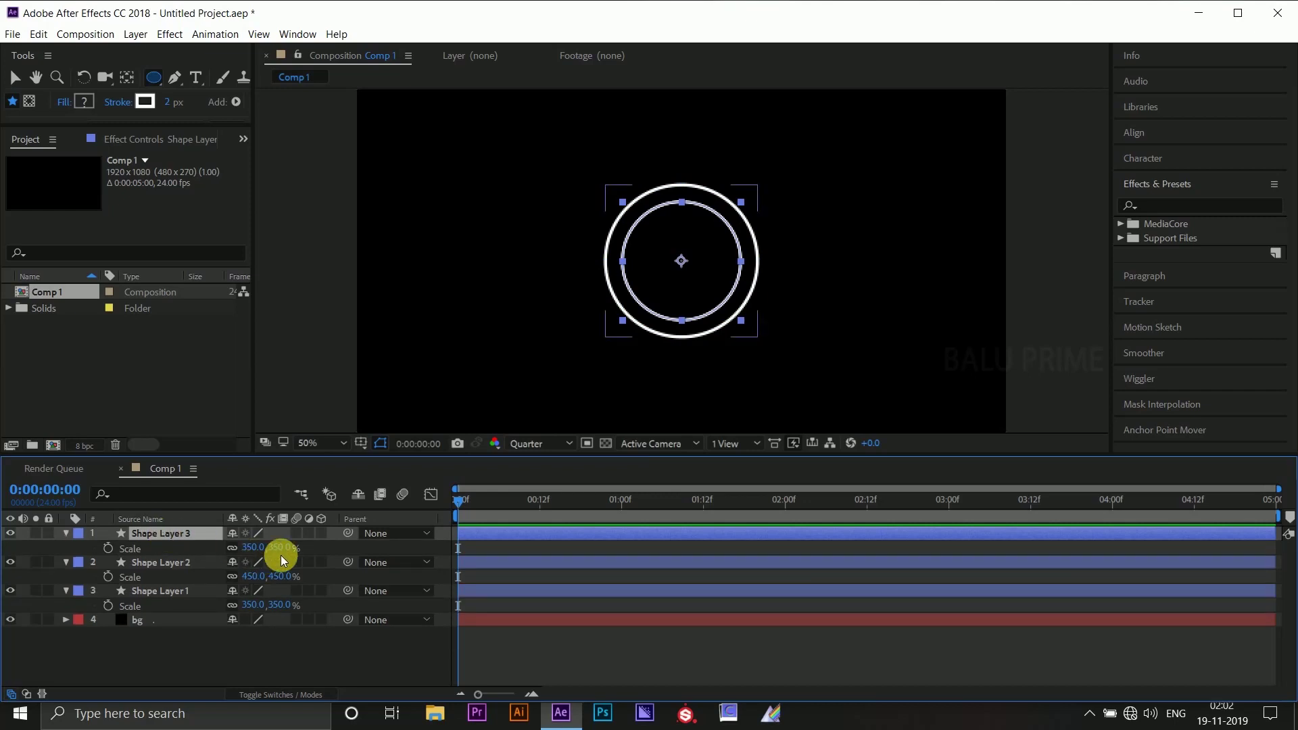
pyautogui.click(280, 548)
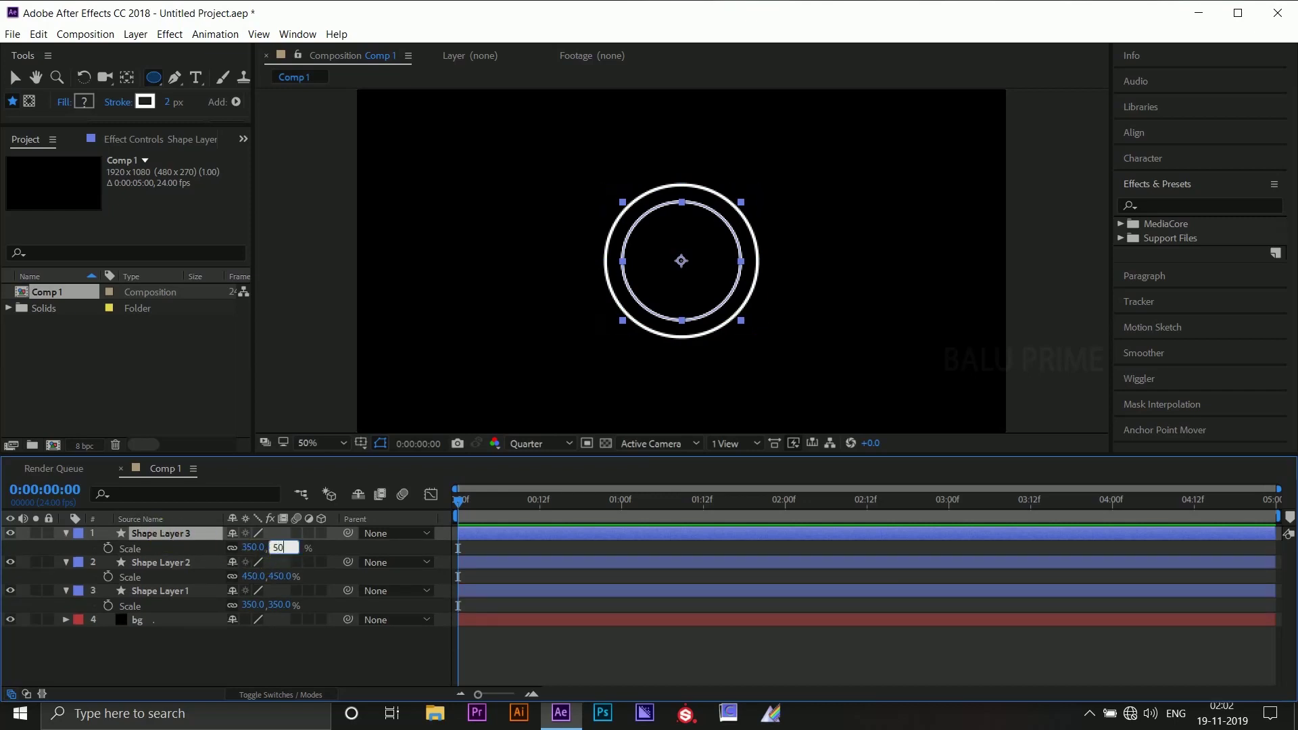
pyautogui.click(283, 550)
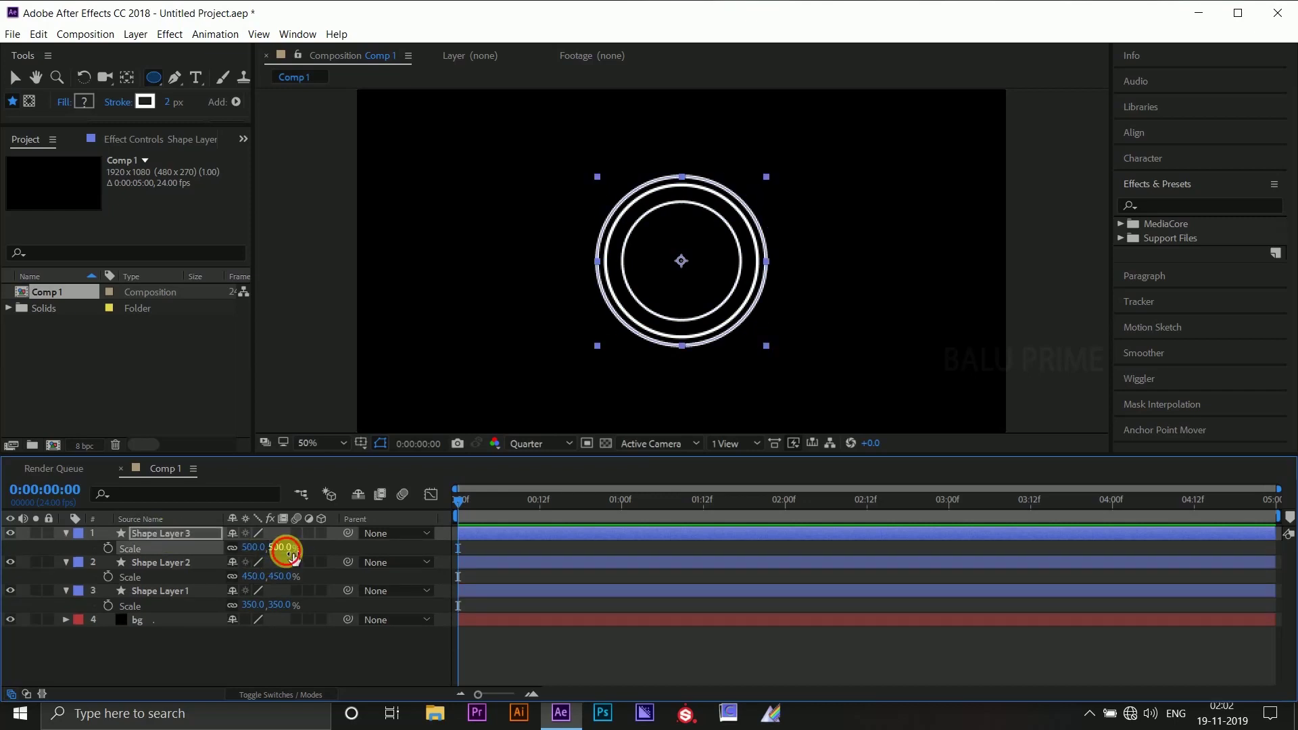
pyautogui.write('550')
pyautogui.click(285, 551)
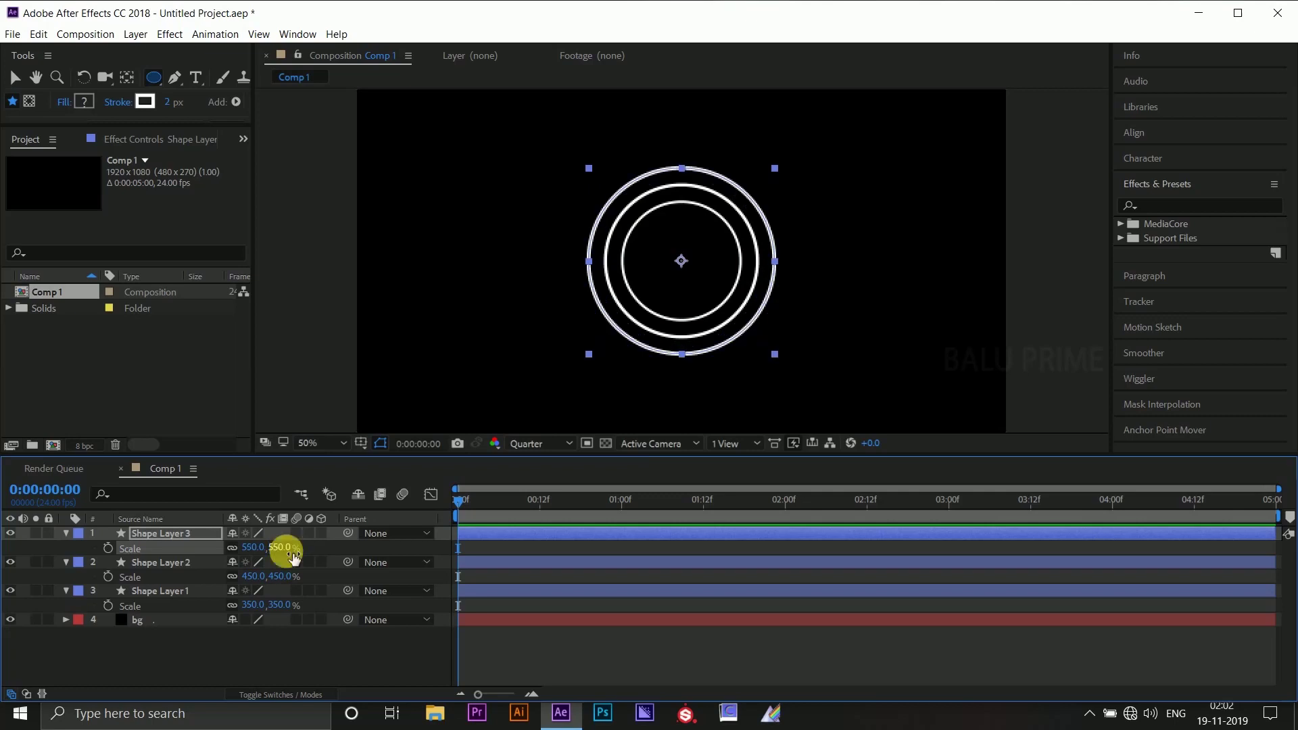
pyautogui.click(157, 564)
# Give Shape Layer 2's Stroke 1 a cyan colour and a stroke width of 22
pyautogui.click(67, 564)
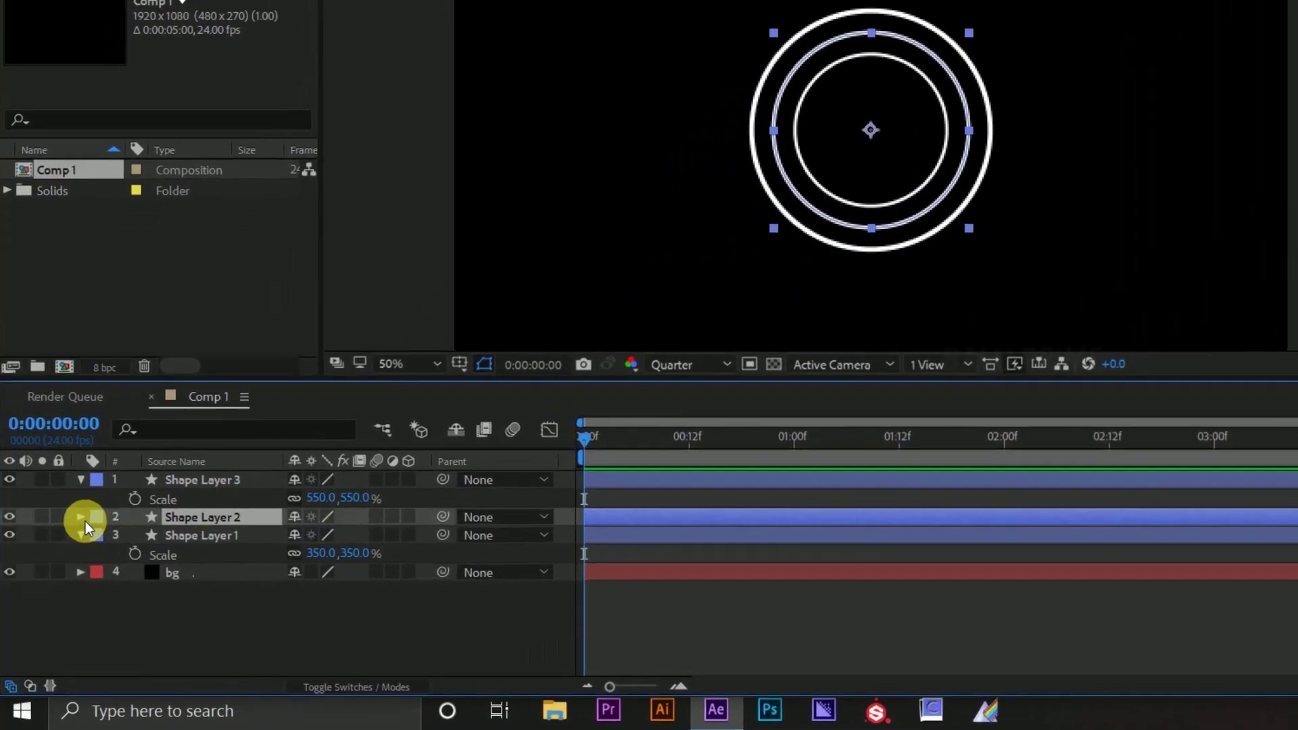
pyautogui.click(81, 518)
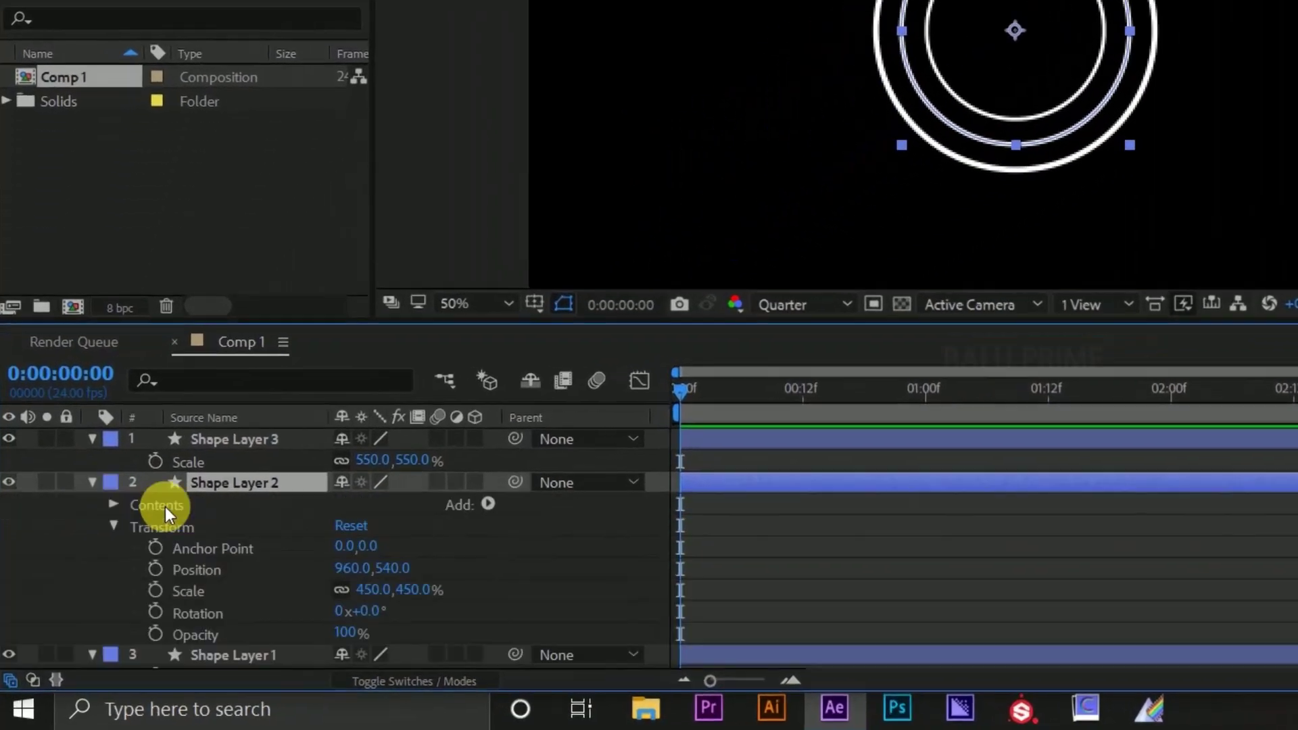
pyautogui.click(113, 505)
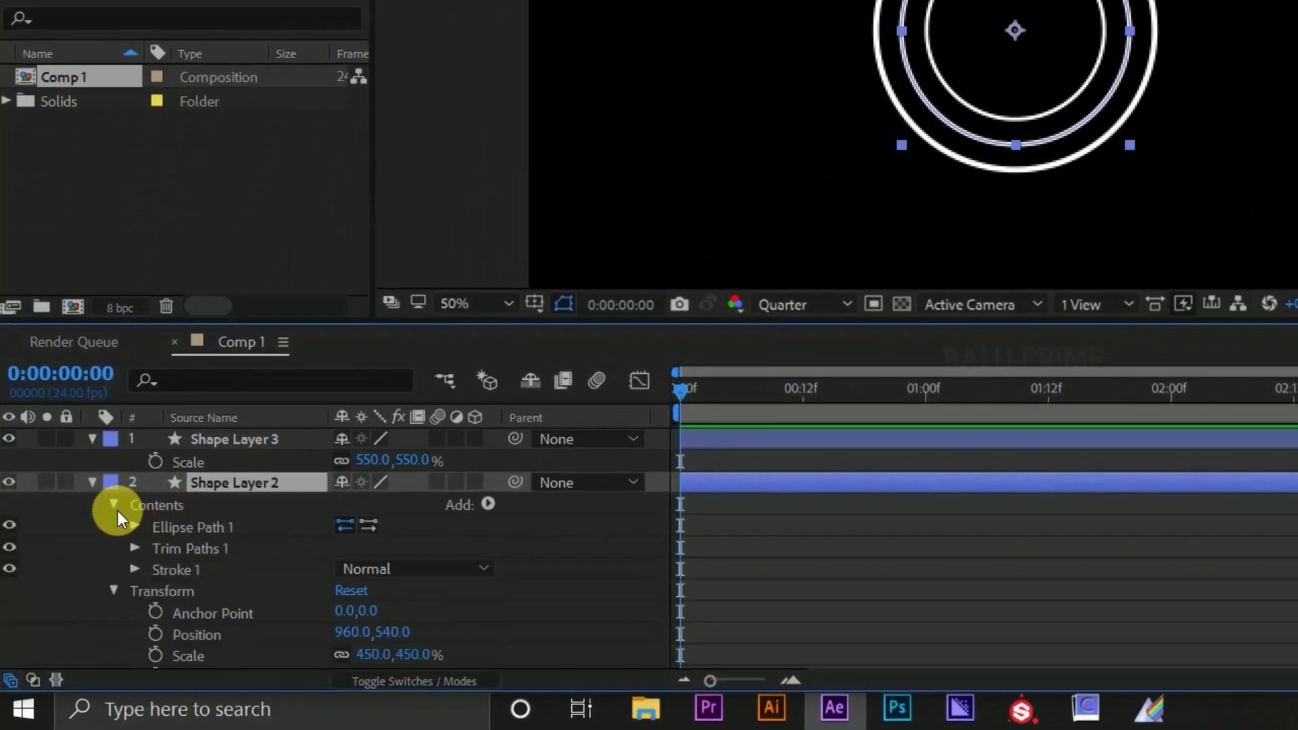
pyautogui.click(135, 570)
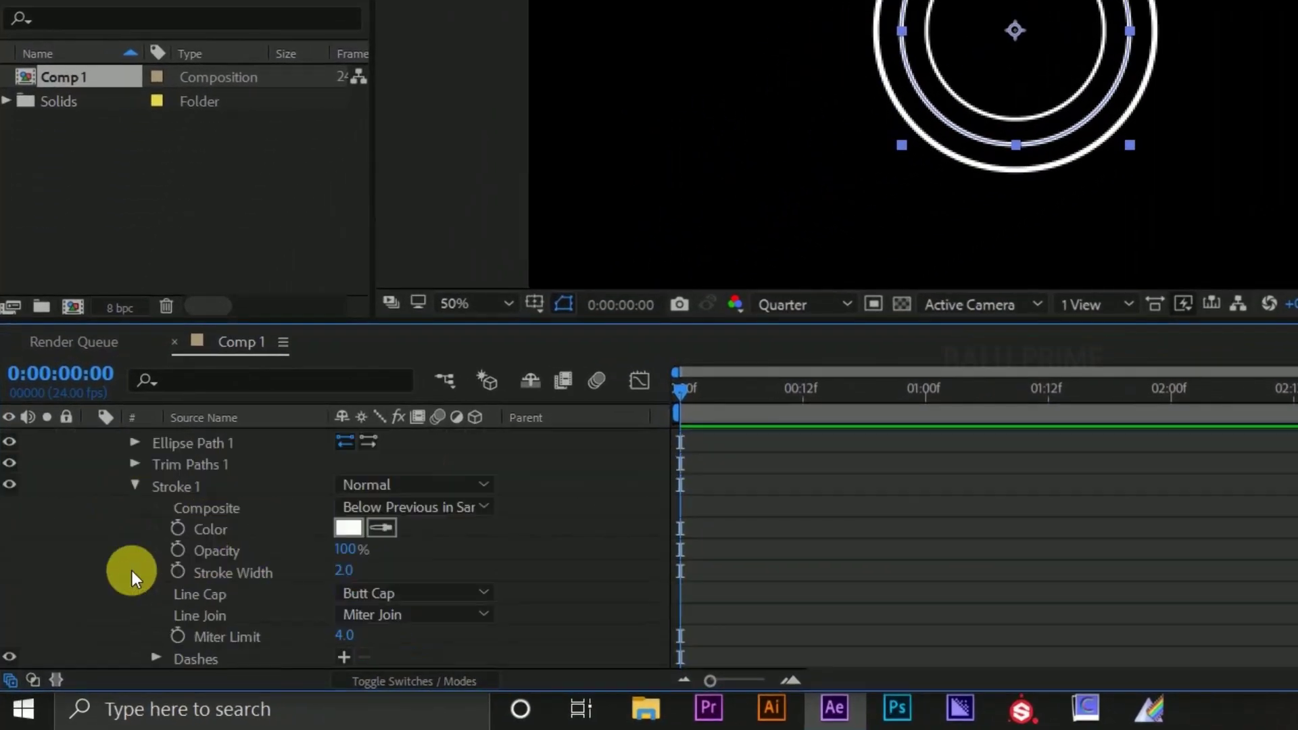
pyautogui.click(349, 528)
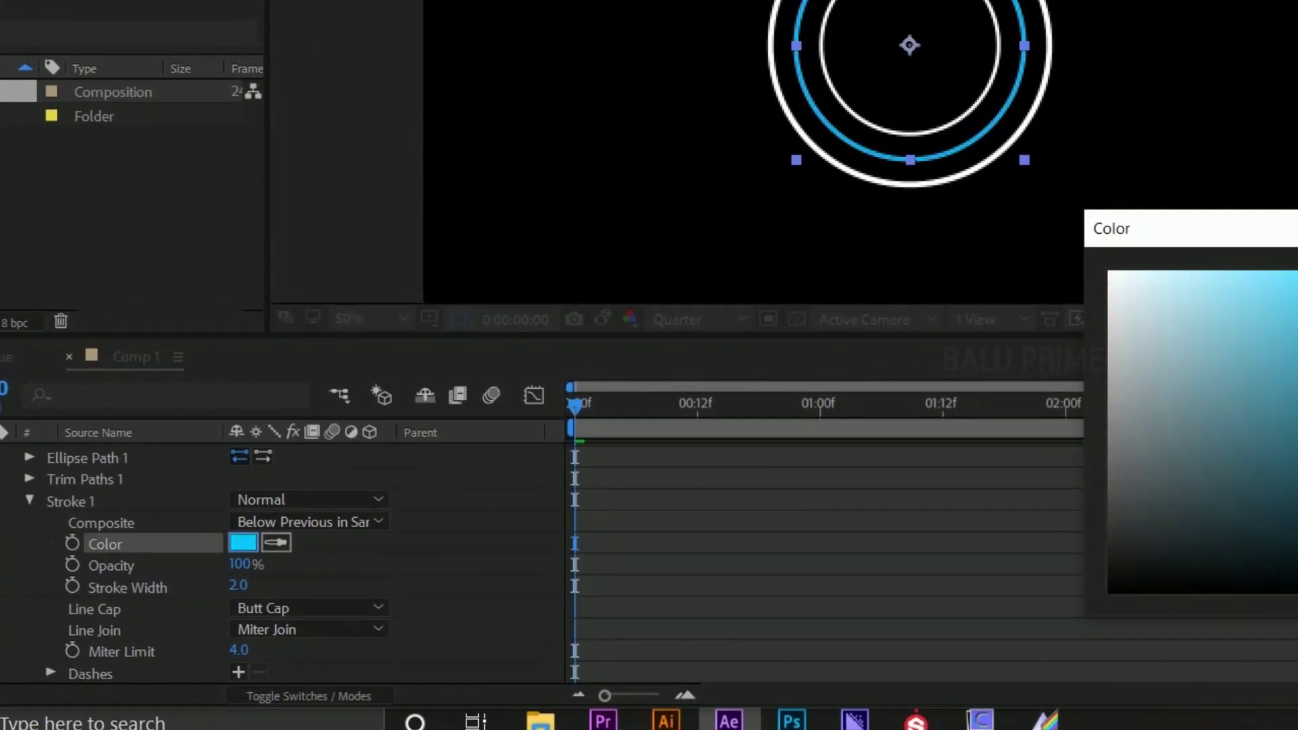
pyautogui.press('Return')
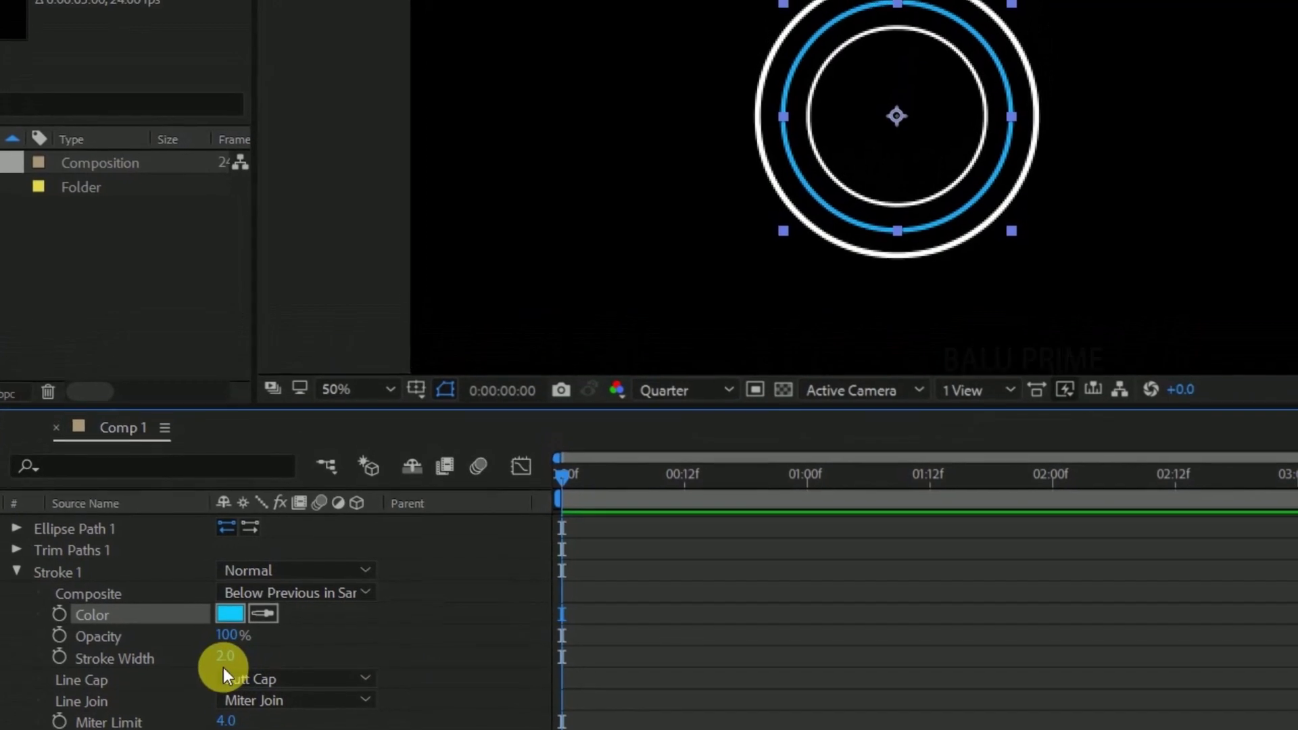
pyautogui.moveTo(222, 660); pyautogui.dragTo(255, 669)
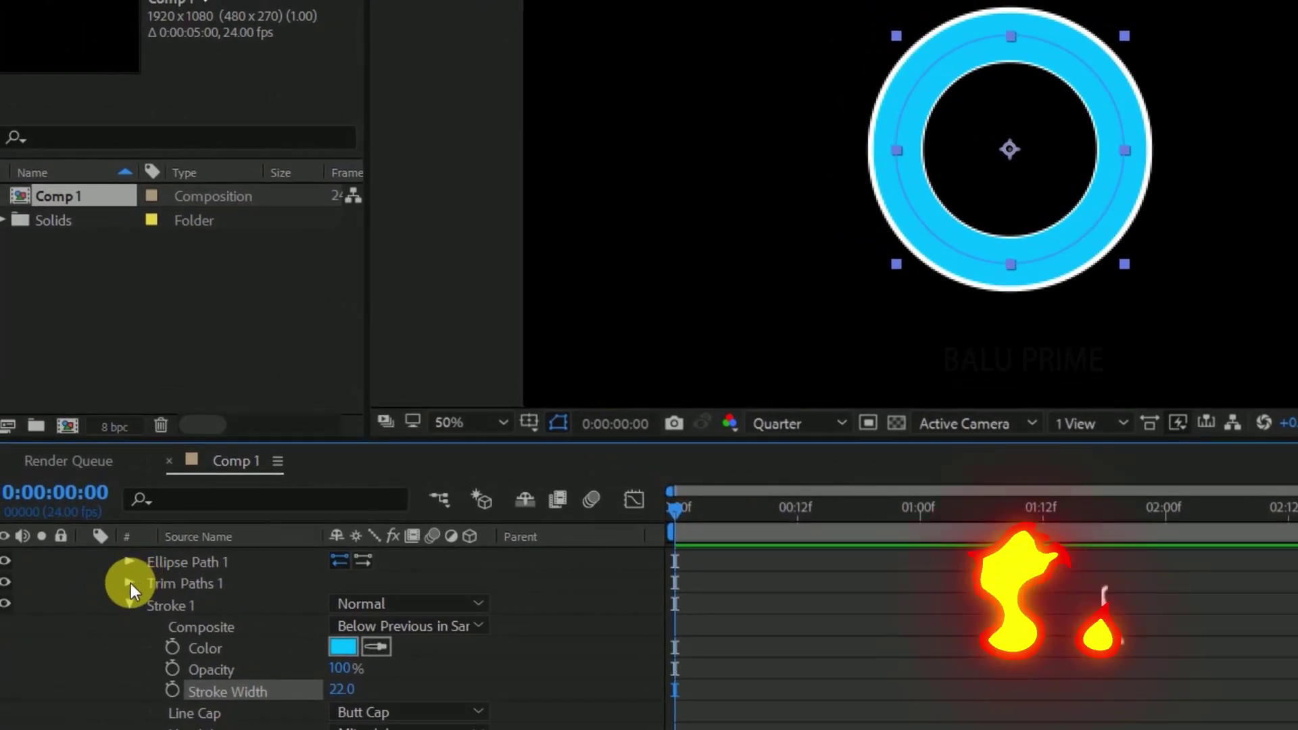
# Keyframe Trim Paths End from 0% at the first frame to 100% at the final frame
pyautogui.click(129, 584)
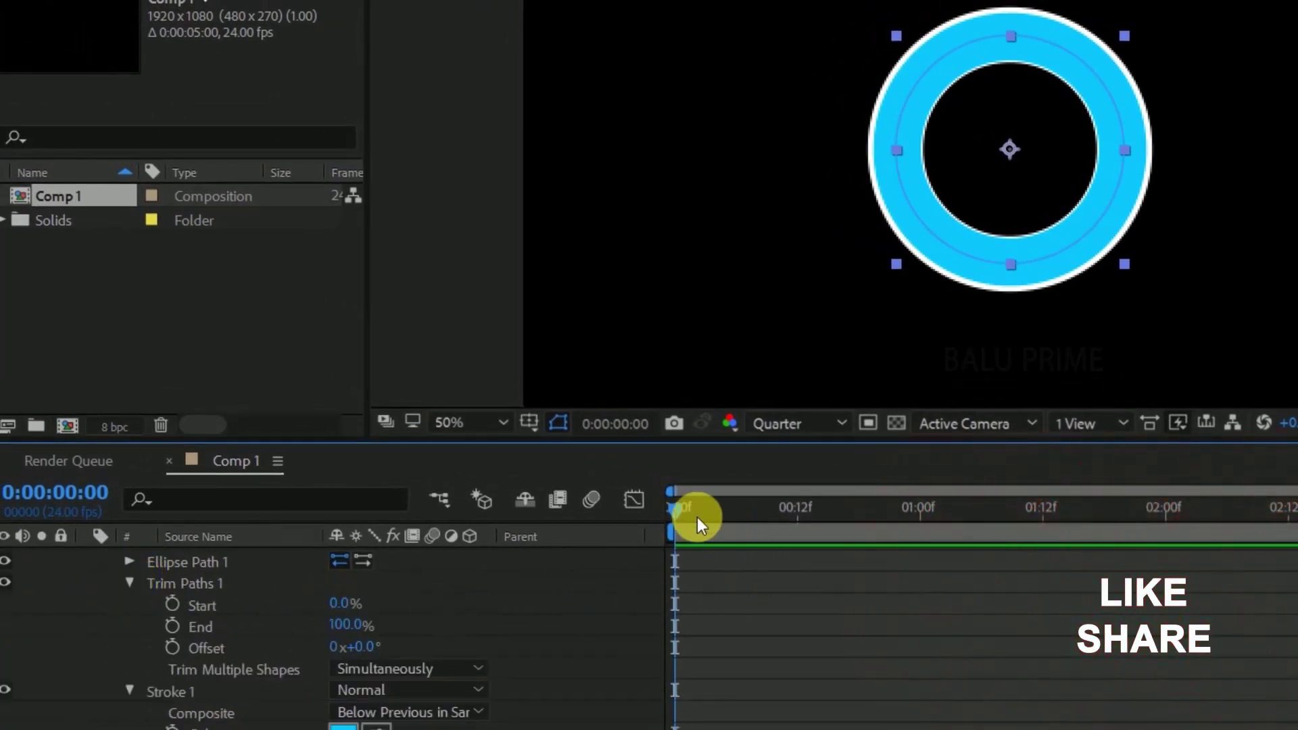
pyautogui.moveTo(697, 517); pyautogui.dragTo(499, 539)
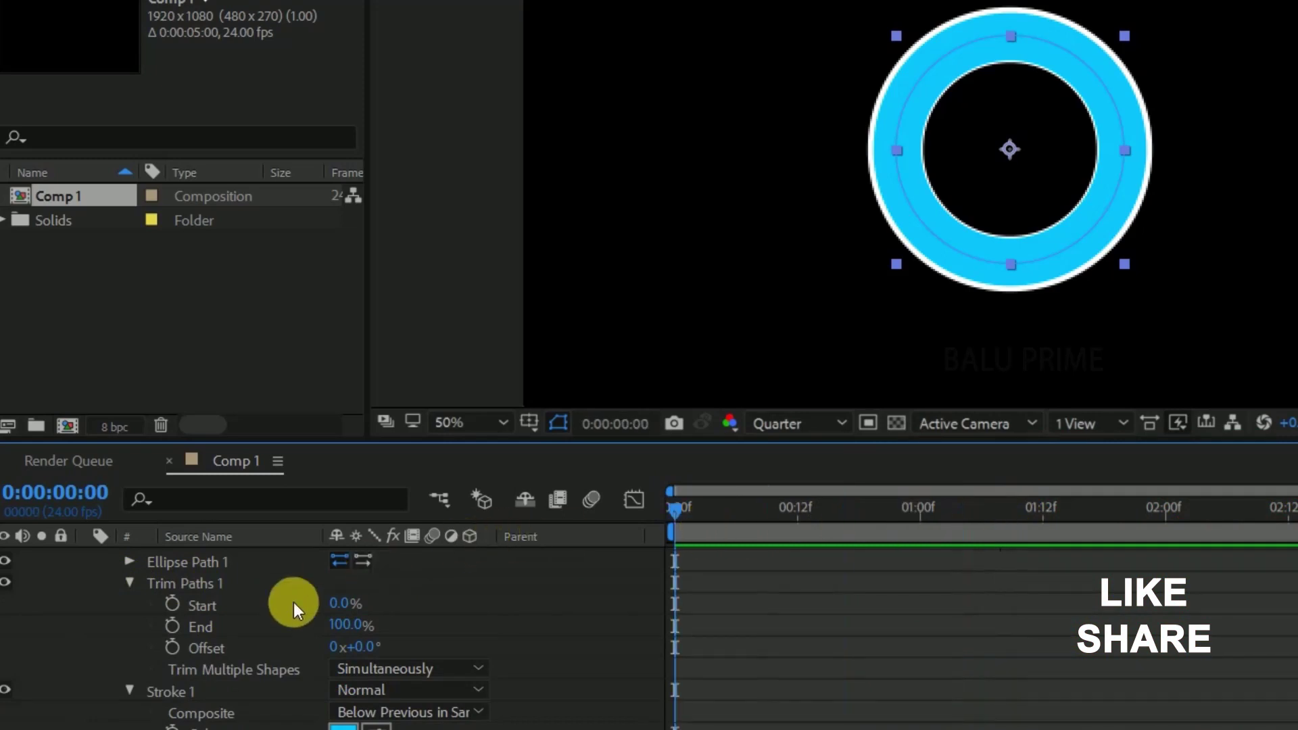
pyautogui.click(173, 605)
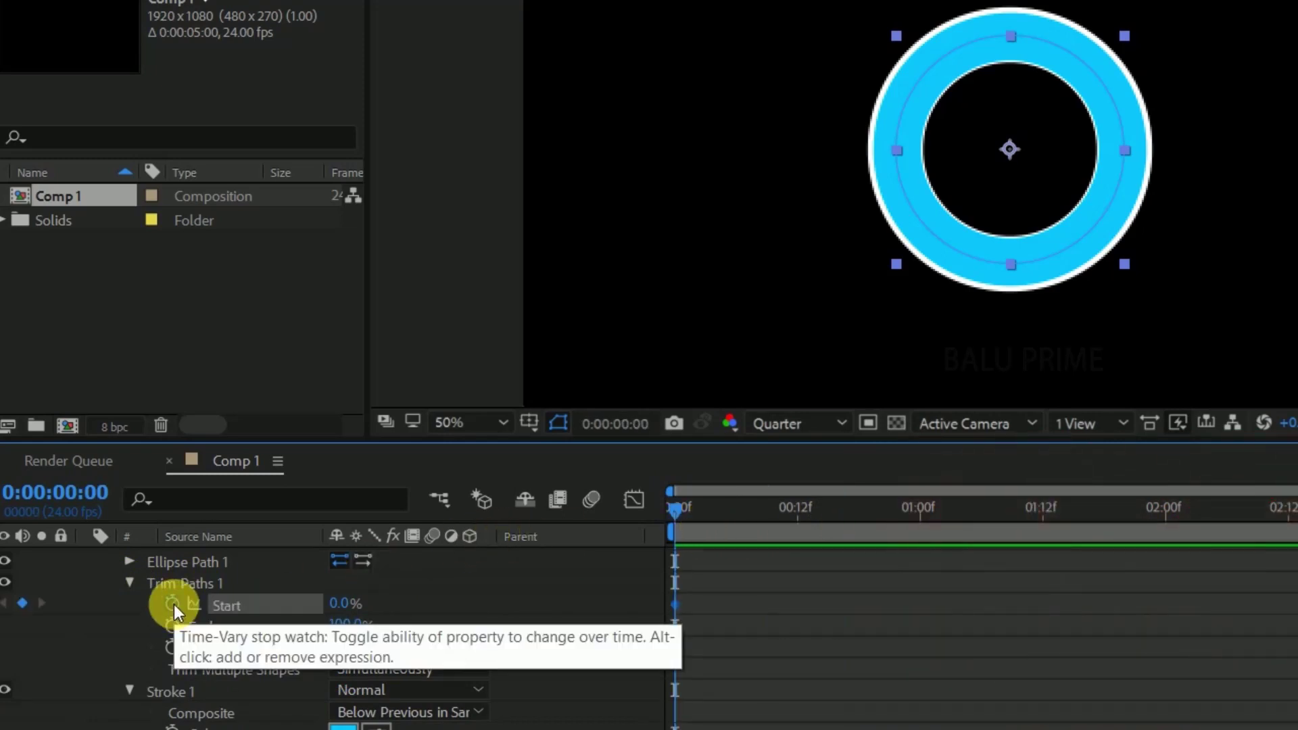
pyautogui.click(172, 626)
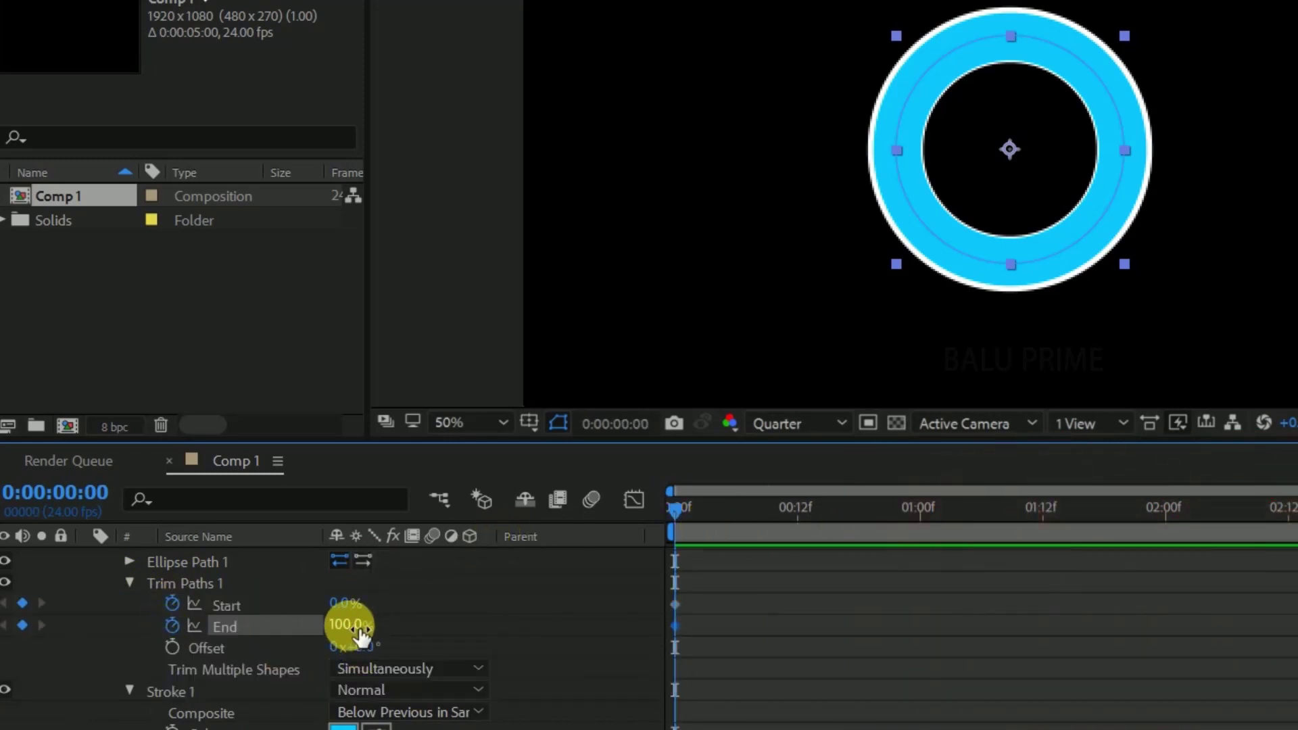
pyautogui.moveTo(347, 625); pyautogui.dragTo(284, 629)
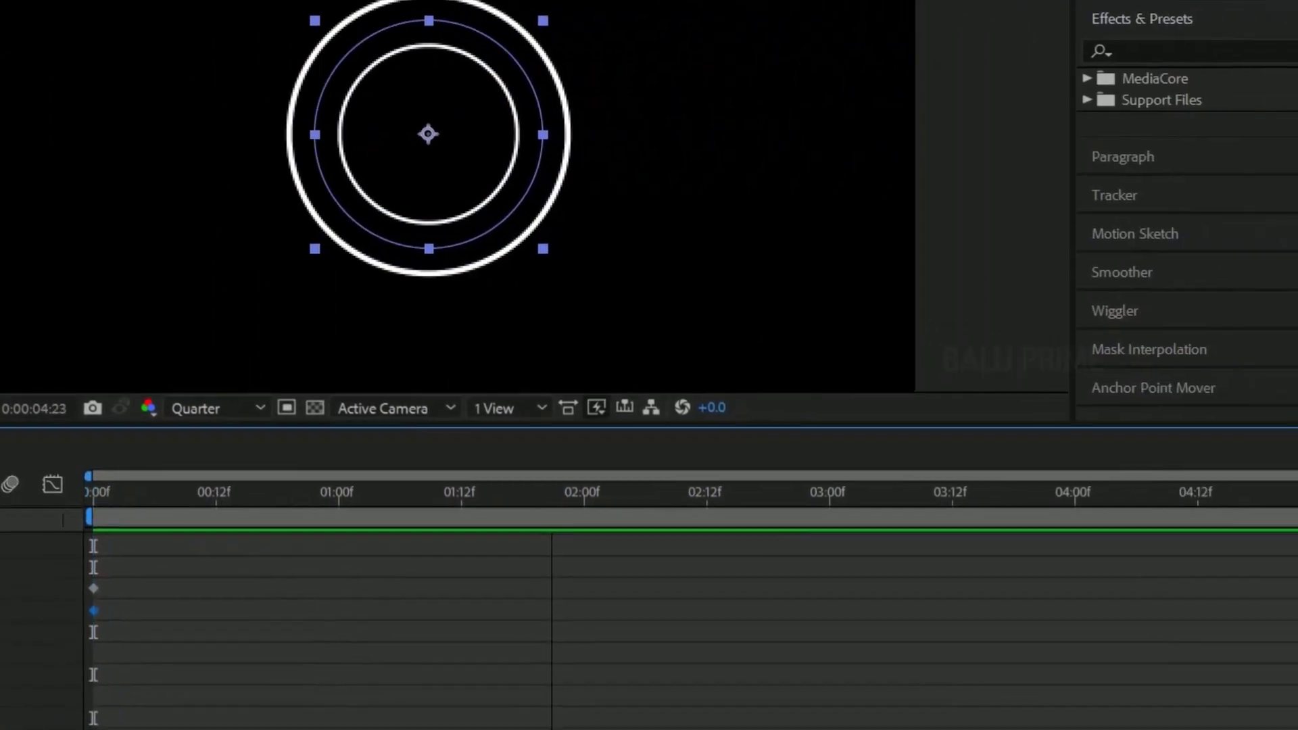
pyautogui.click(343, 647)
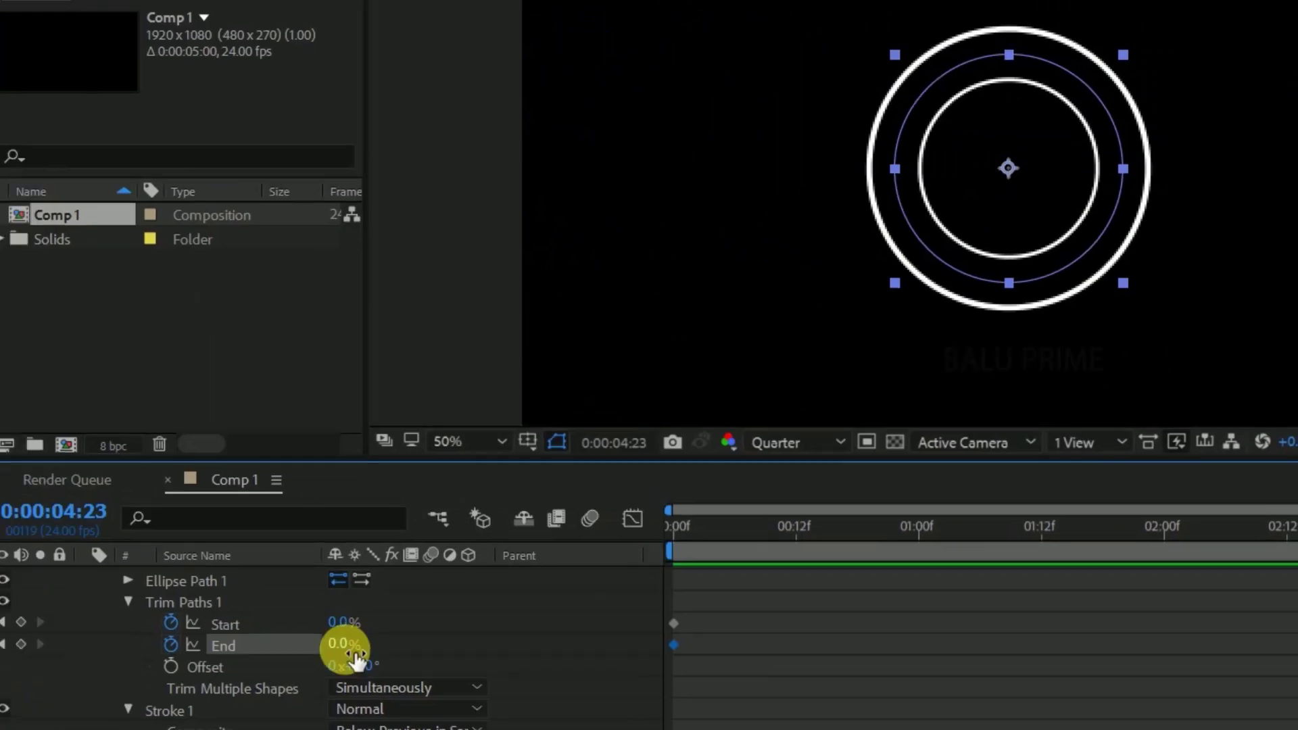
pyautogui.write('100')
pyautogui.click(348, 650)
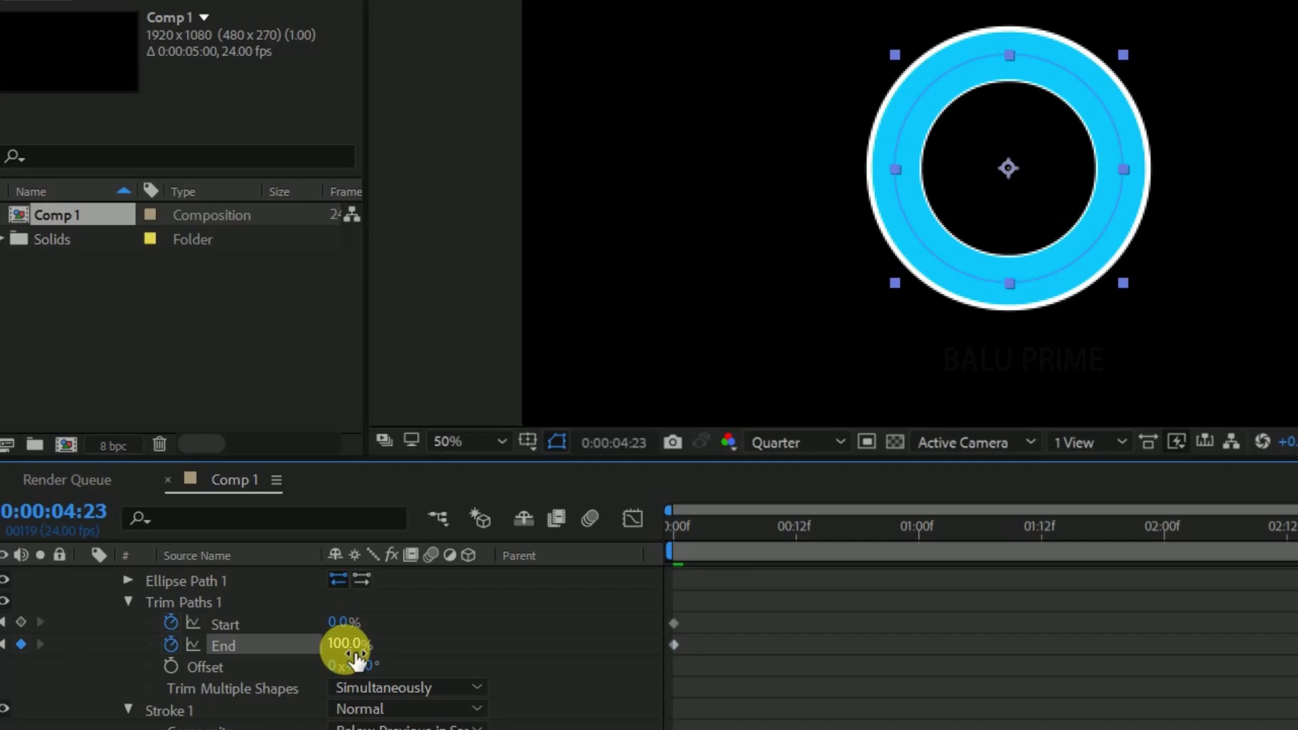
# Preview the draw-on animation, then park at 1:15 with the ring partly drawn
pyautogui.moveTo(953, 532); pyautogui.dragTo(623, 537)
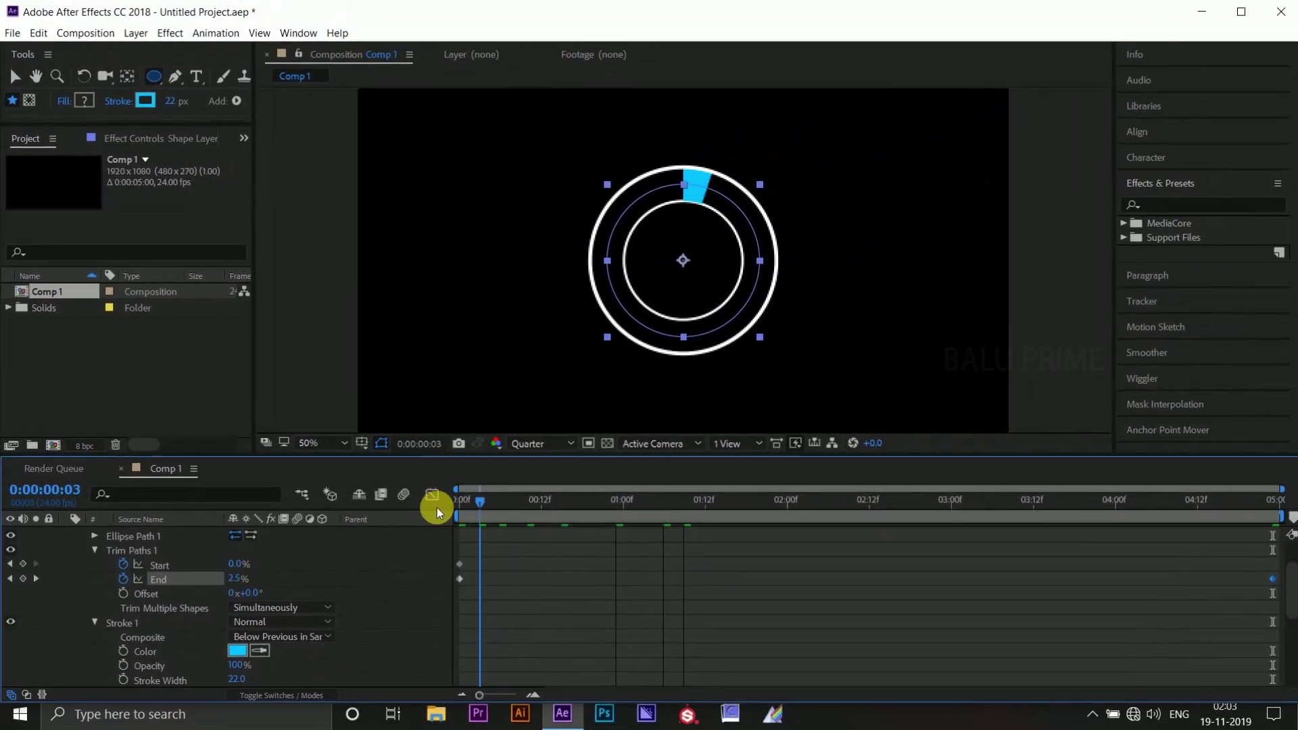
pyautogui.press('space')
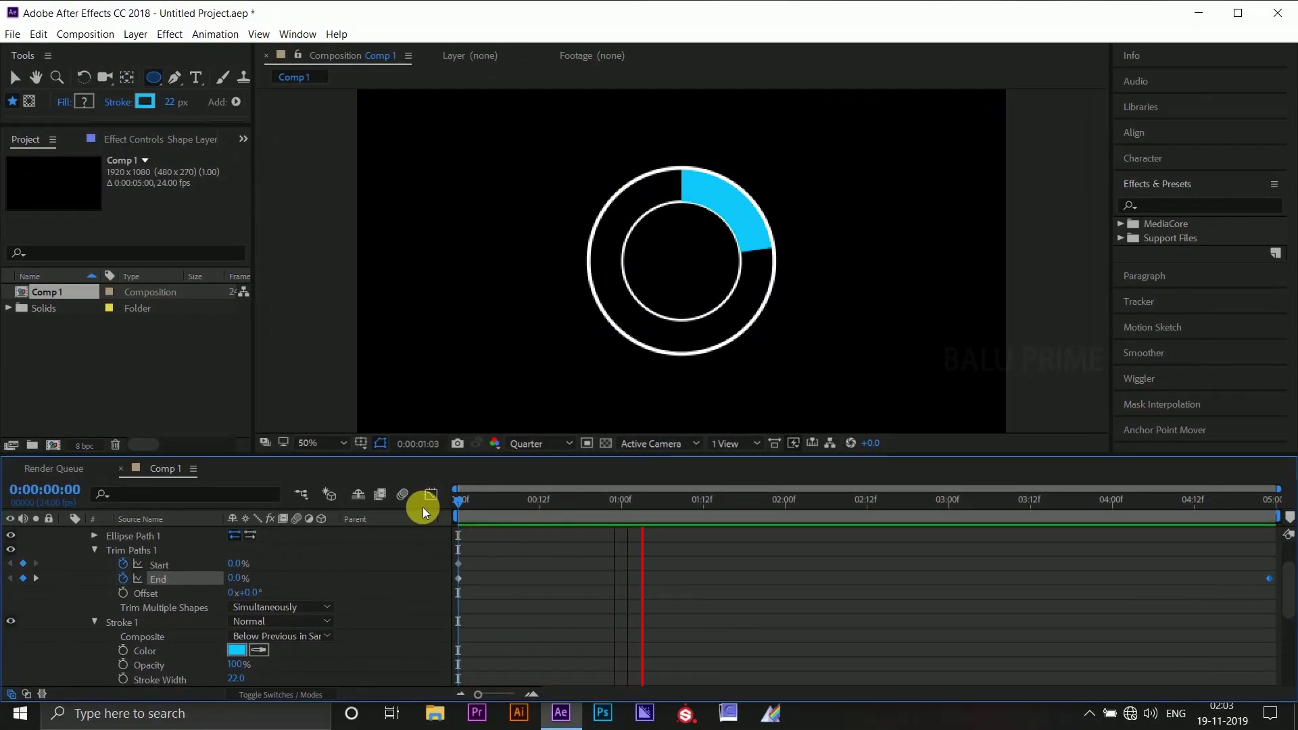
pyautogui.click(458, 501)
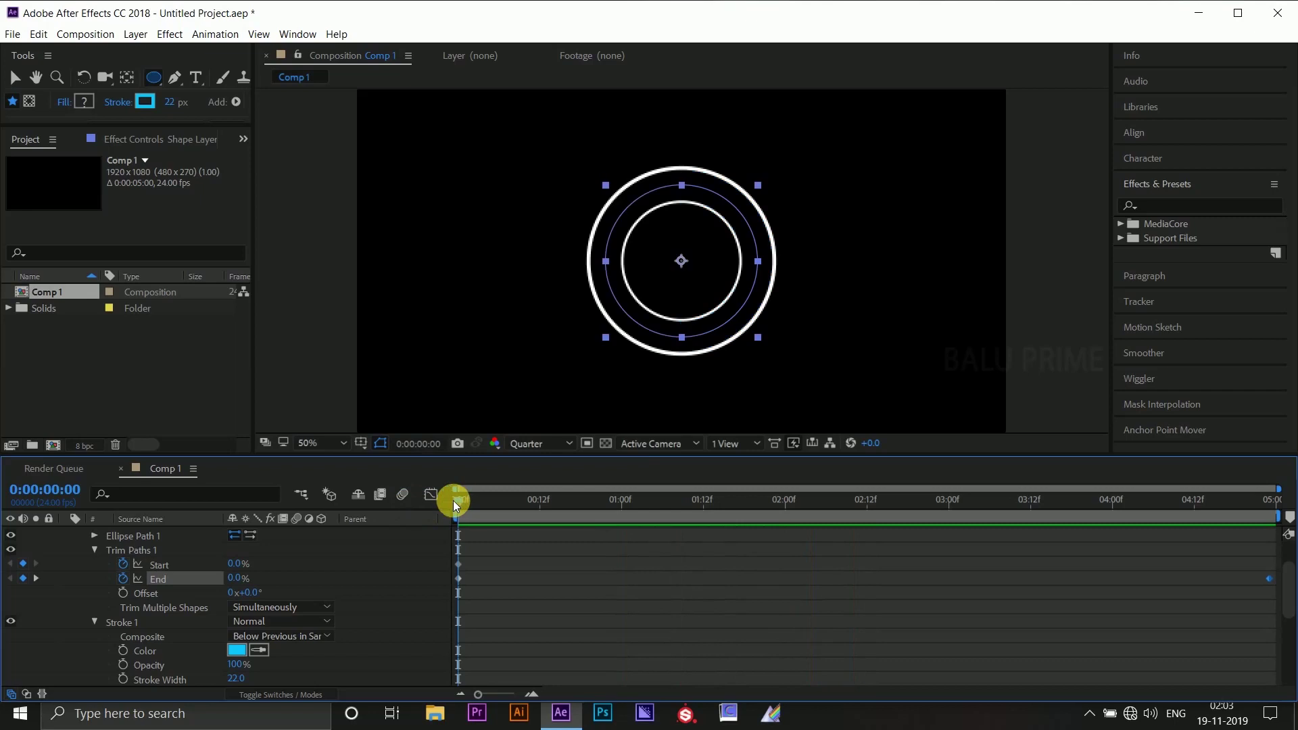
pyautogui.moveTo(459, 502)
pyautogui.mouseDown()
pyautogui.moveTo(696, 512)
pyautogui.moveTo(724, 502)
pyautogui.mouseUp()
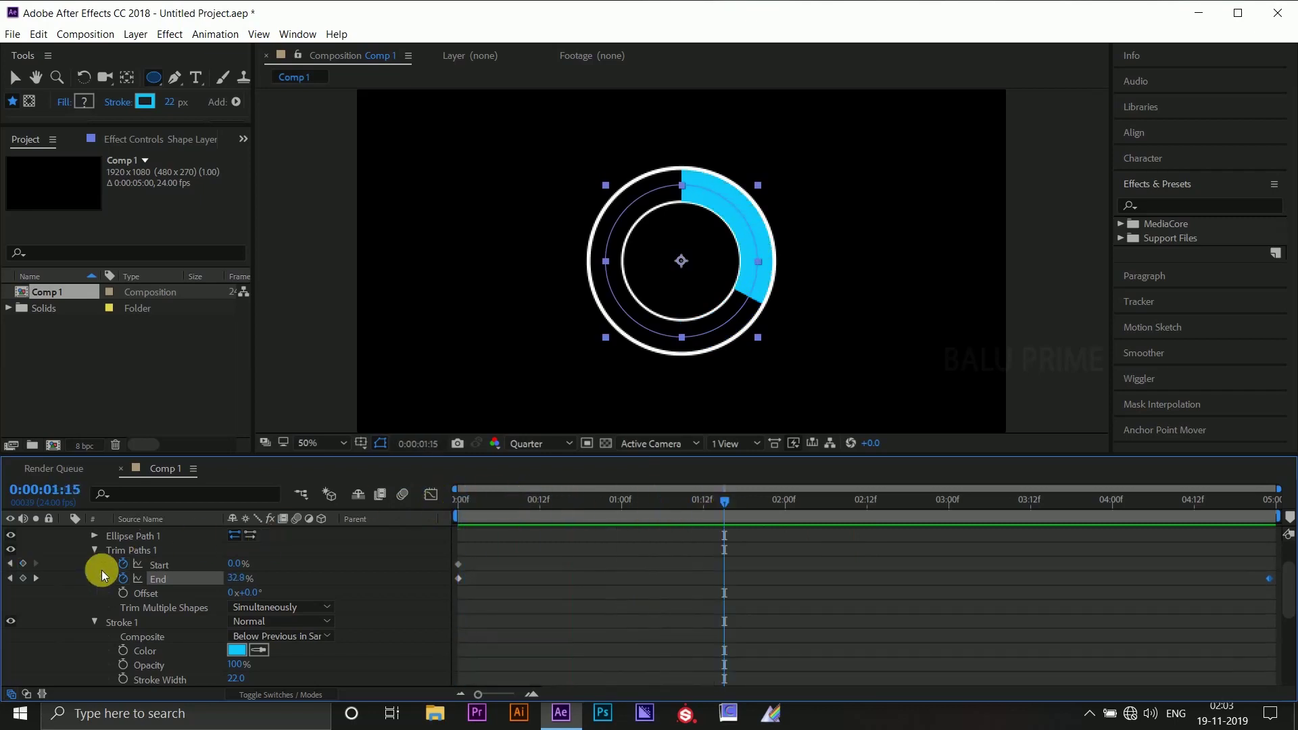
# Move Shape Layer 2 below Shape Layer 1 in the layer stack
pyautogui.scroll(2, 88, 570)
pyautogui.click(65, 555)
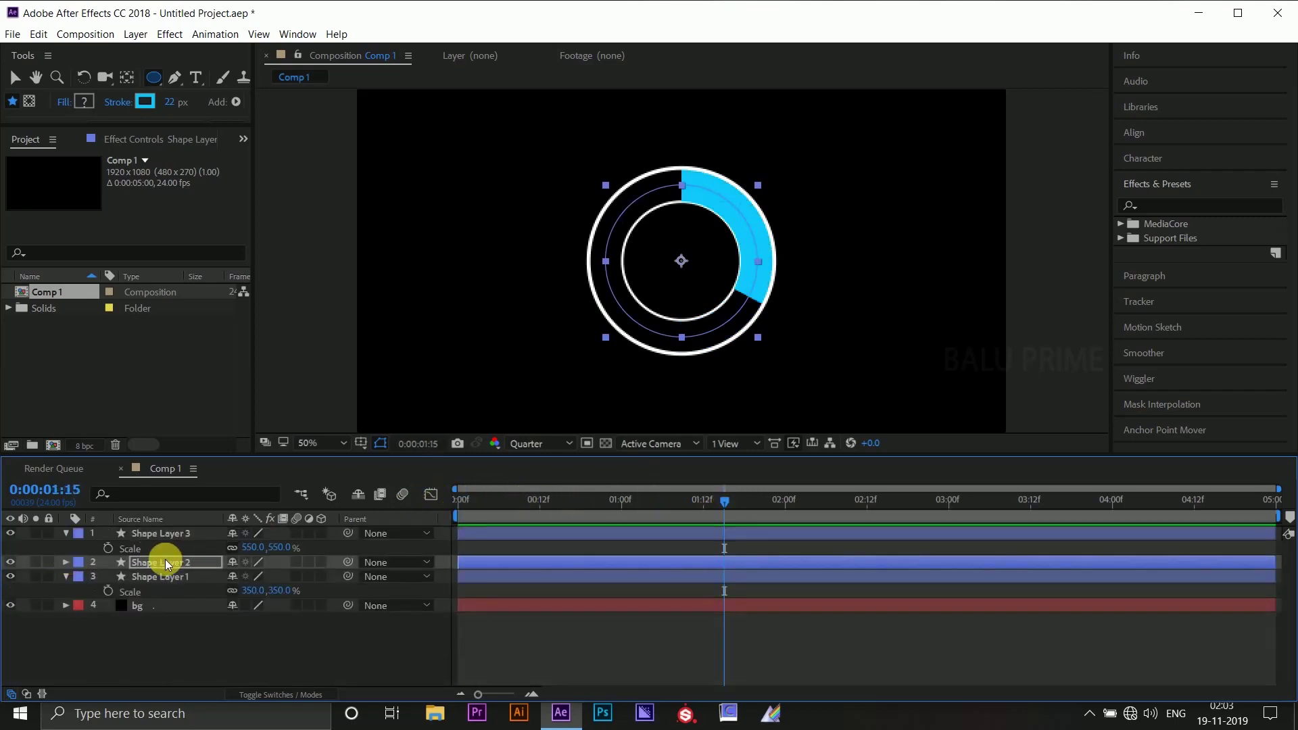
pyautogui.moveTo(165, 559); pyautogui.dragTo(156, 587)
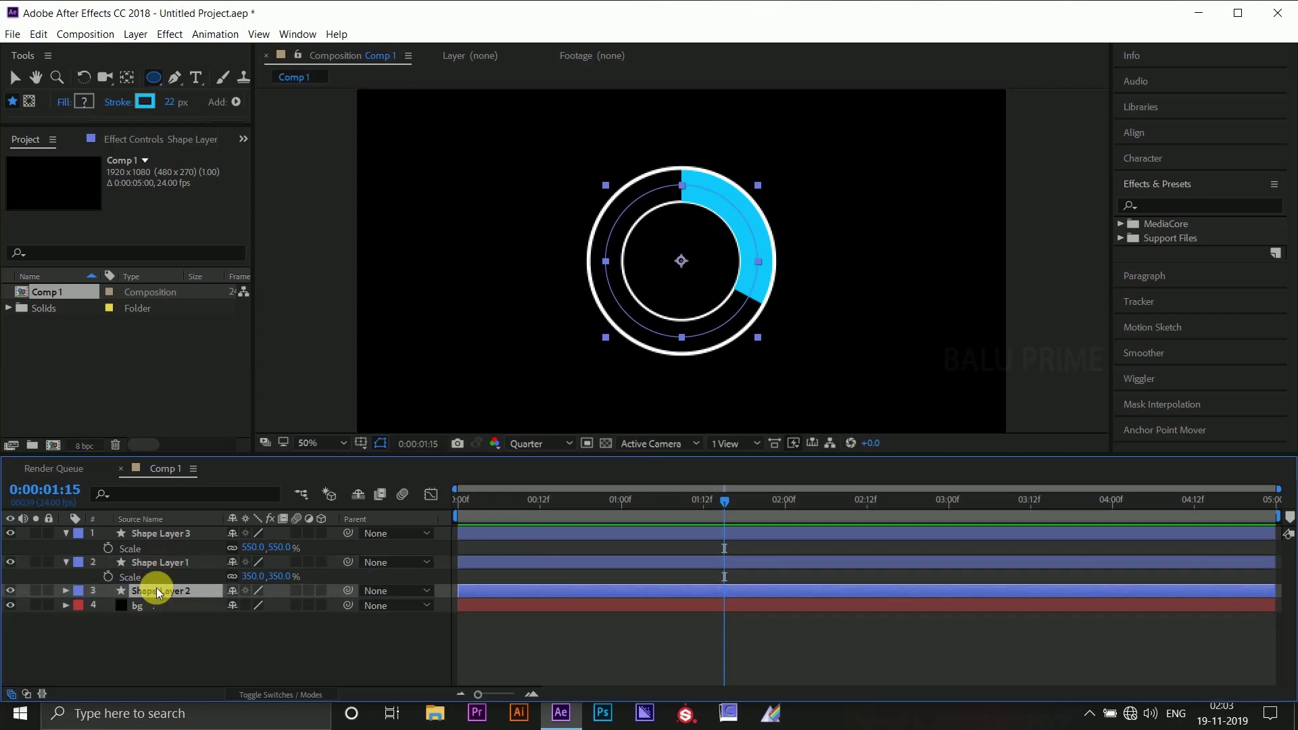
pyautogui.click(65, 590)
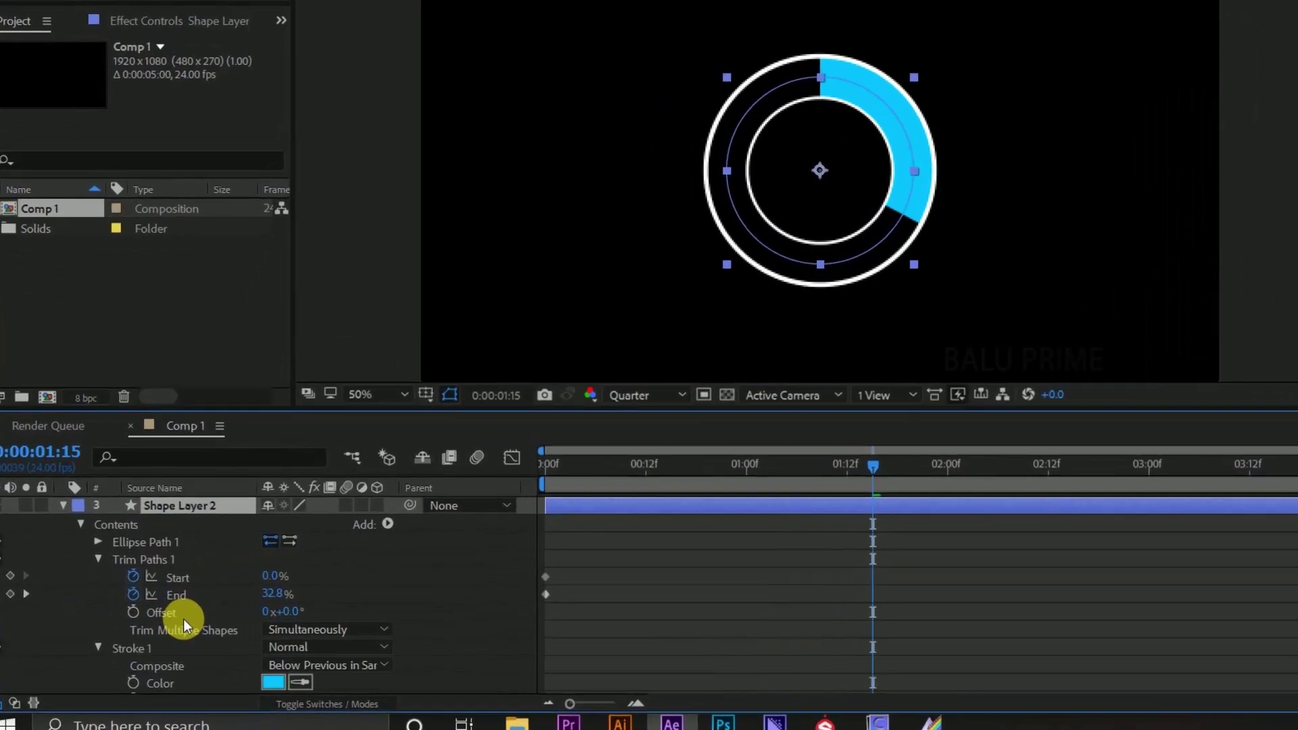
# Set the cyan ring's Stroke 1 Line Cap to Round Cap
pyautogui.scroll(-3, 146, 630)
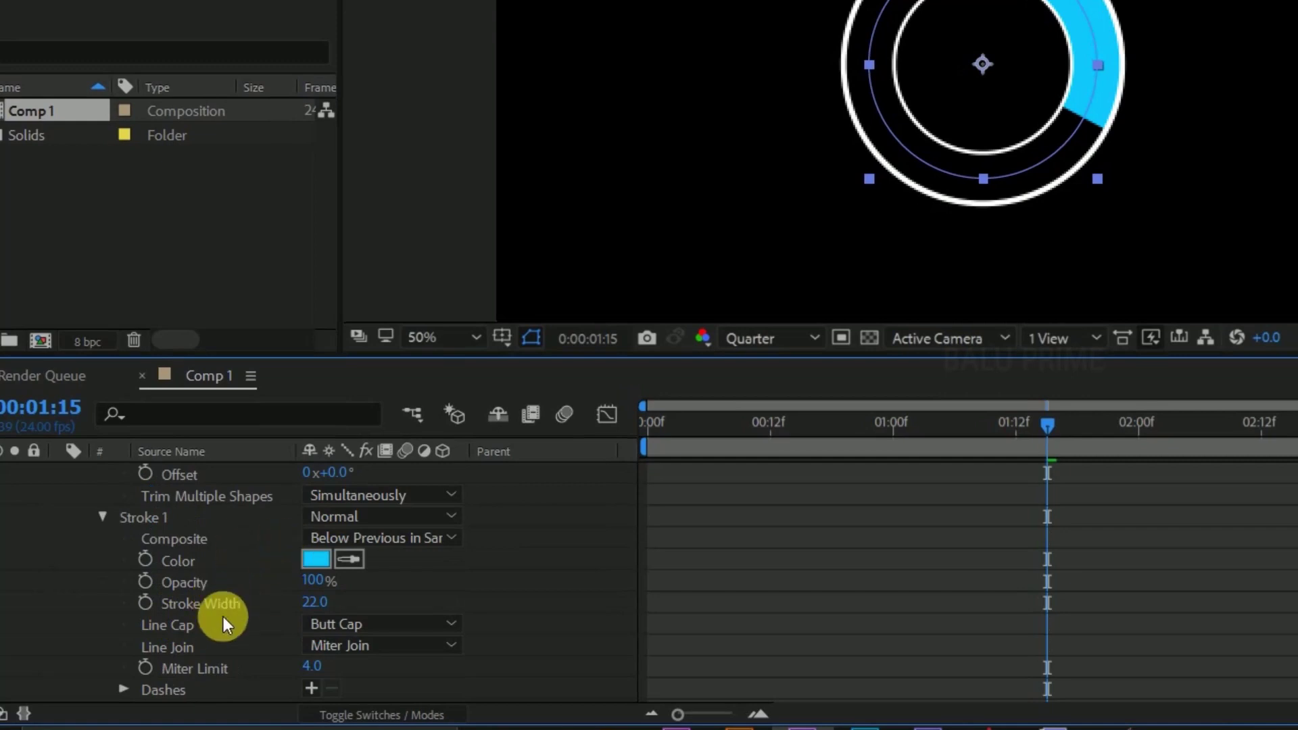
pyautogui.click(408, 622)
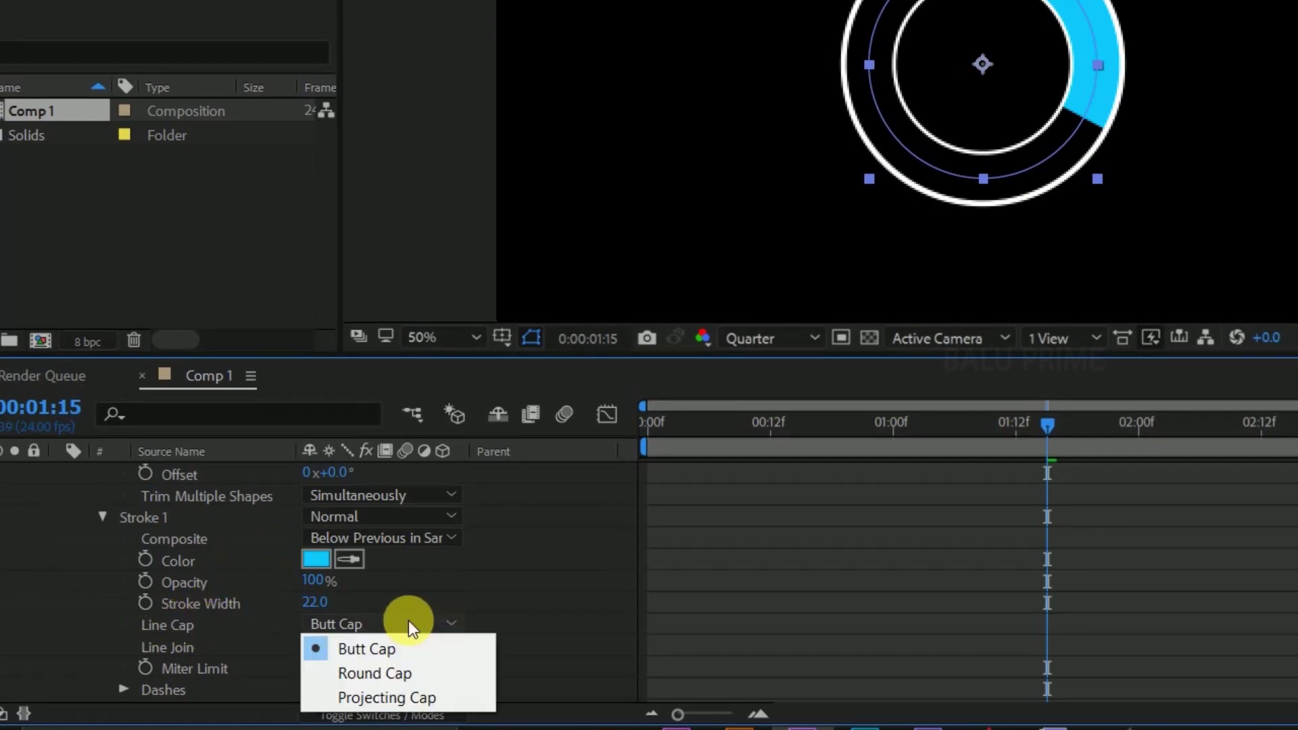
pyautogui.click(412, 665)
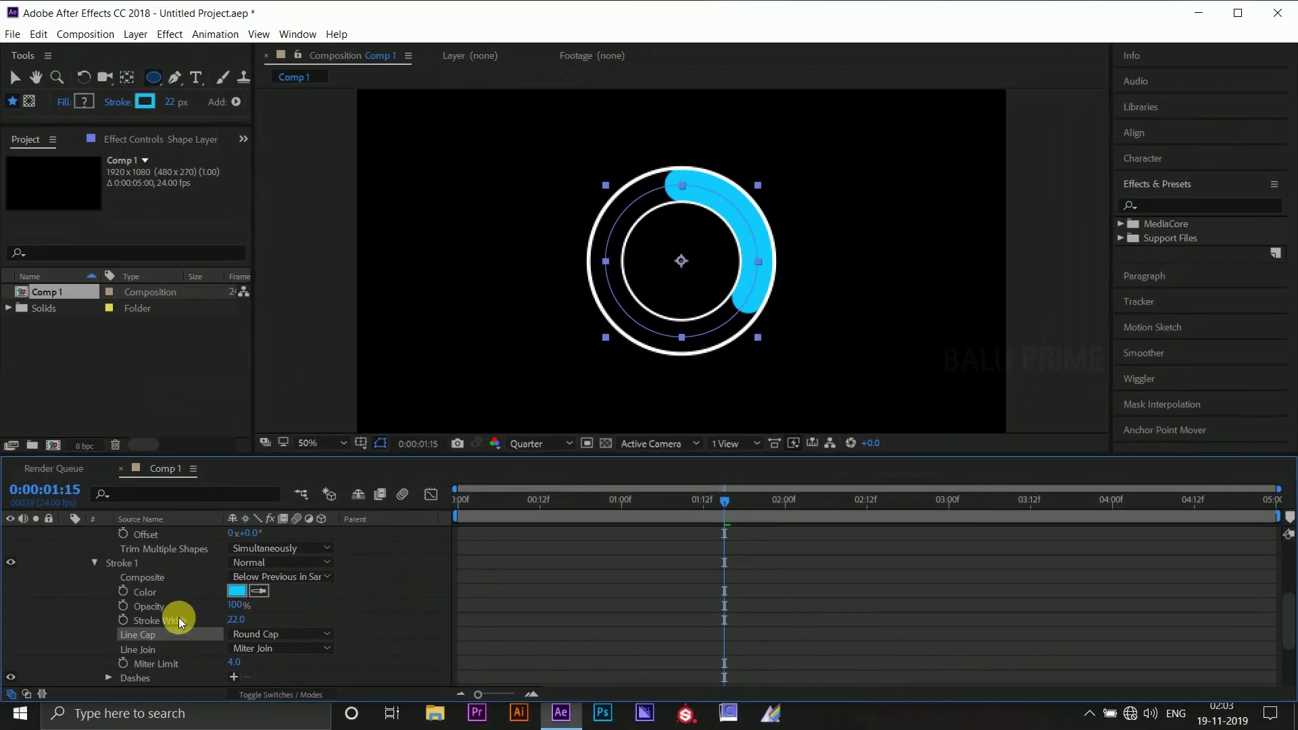
pyautogui.scroll(1, 179, 617)
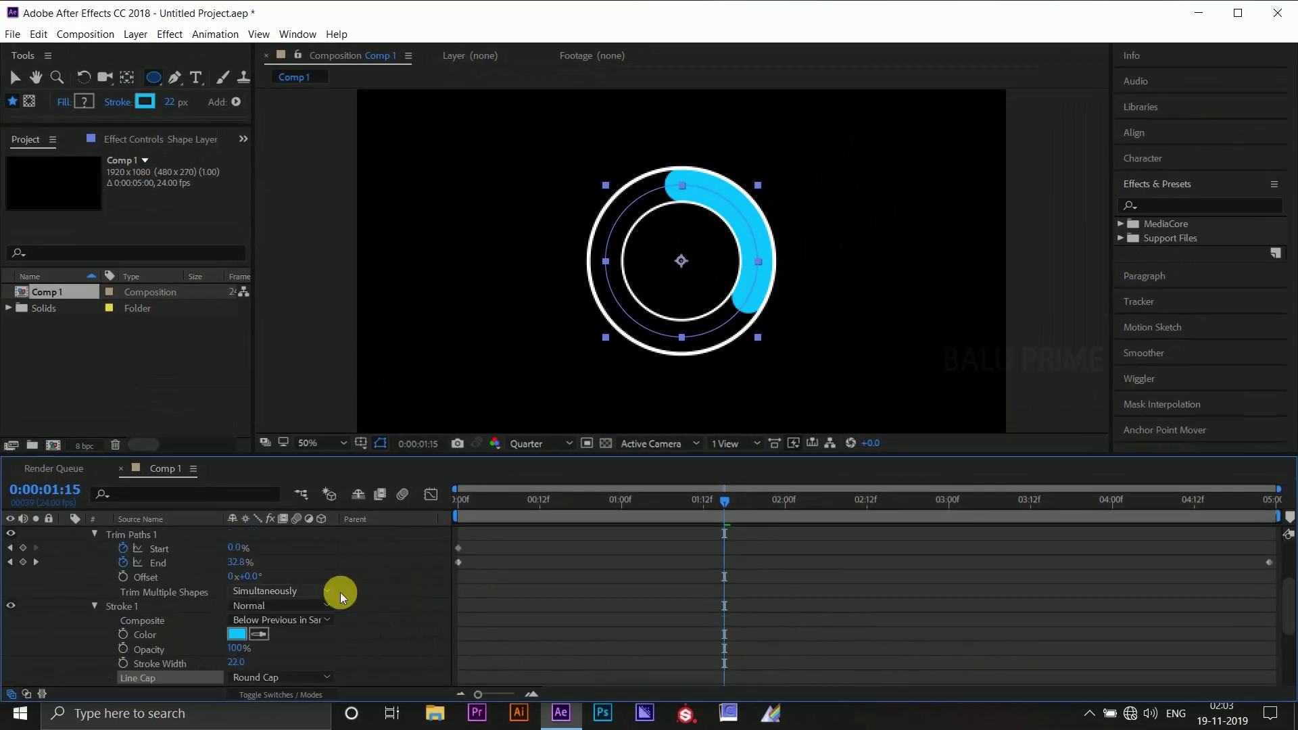
pyautogui.scroll(-1, 328, 599)
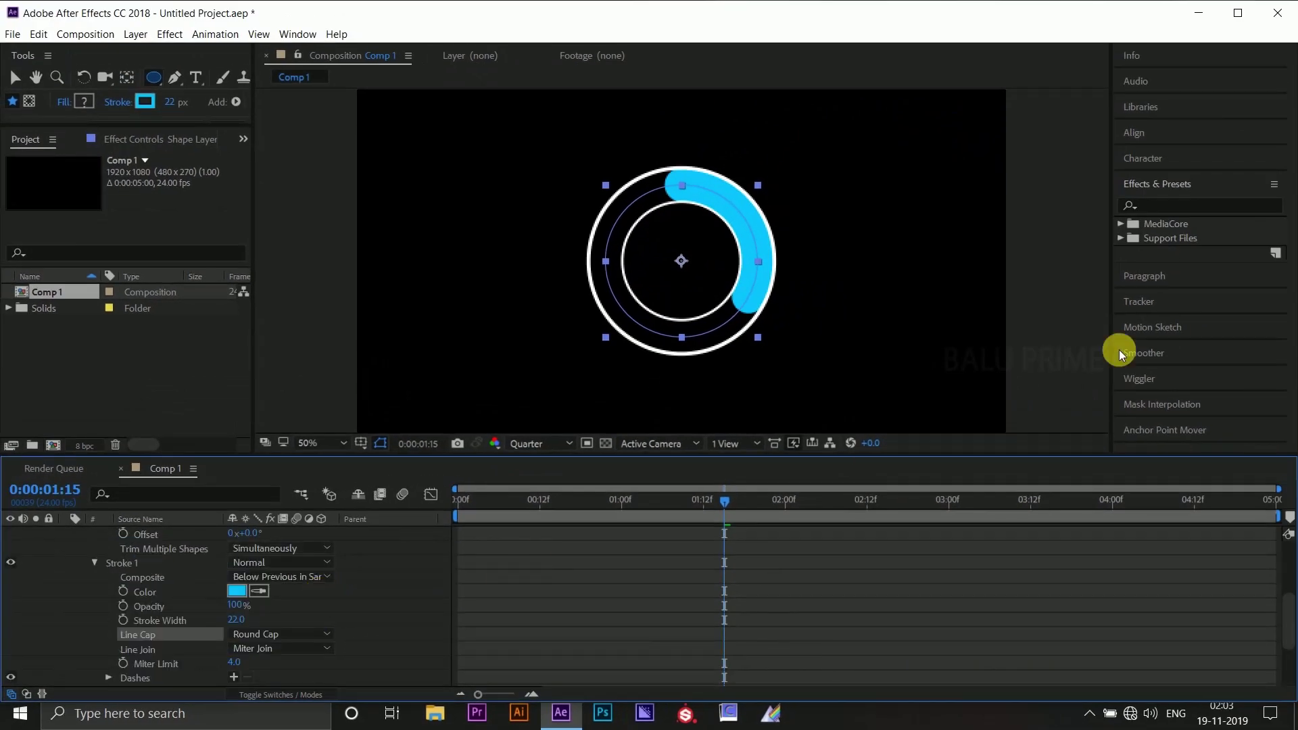
# Search Effects & Presets for 'gradie' and apply Gradient Ramp to Shape Layer 2
pyautogui.click(1188, 206)
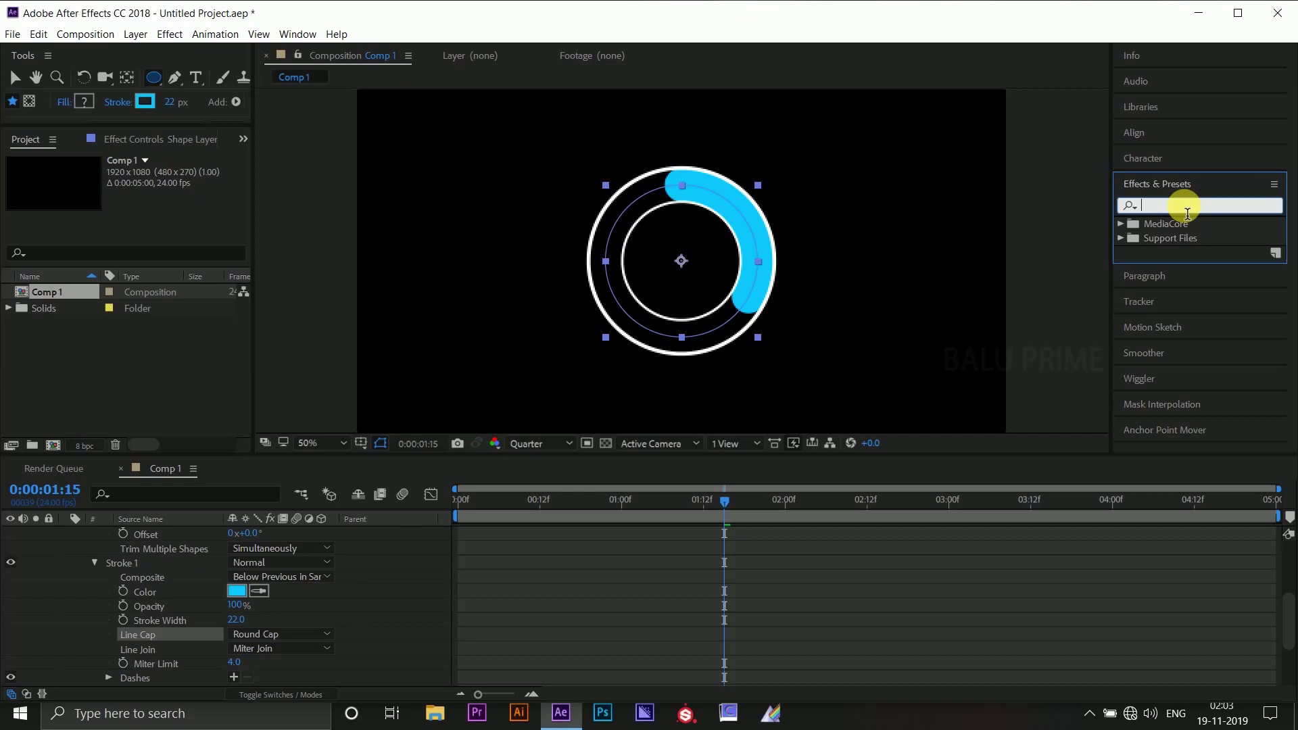
pyautogui.write('gradie')
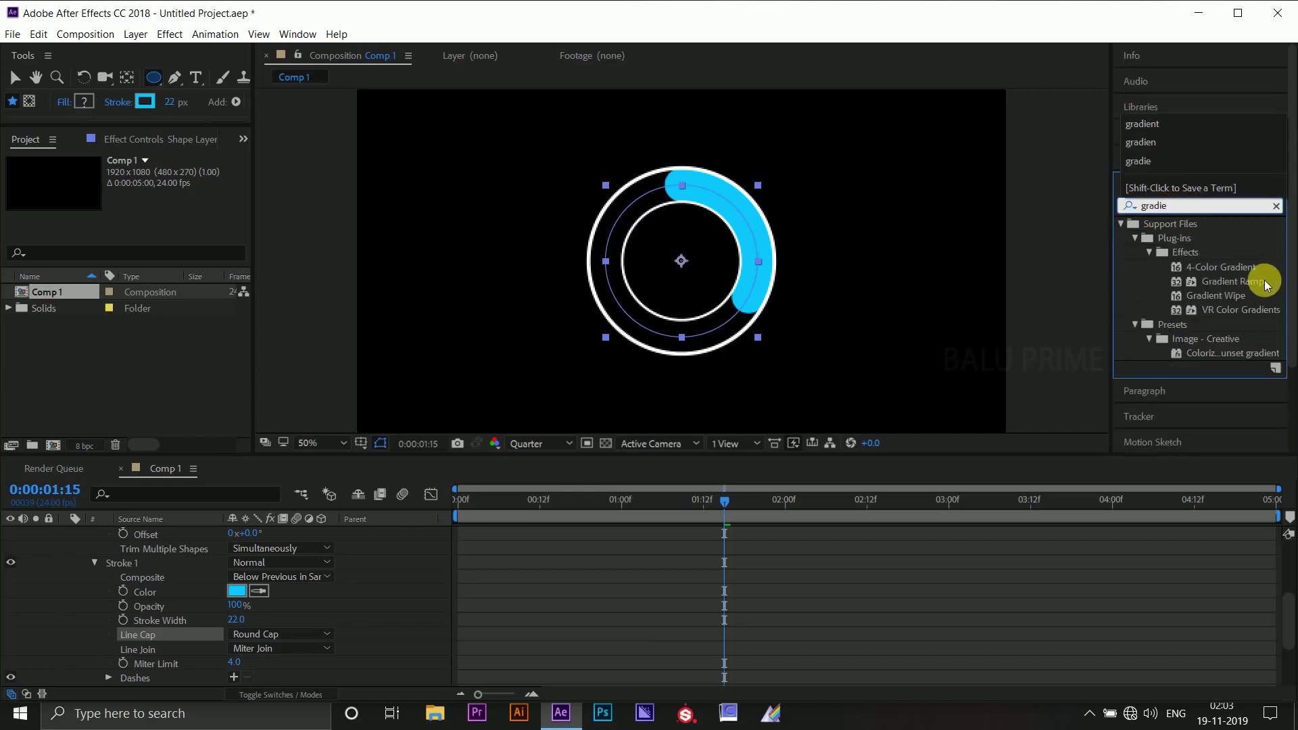
pyautogui.click(1244, 288)
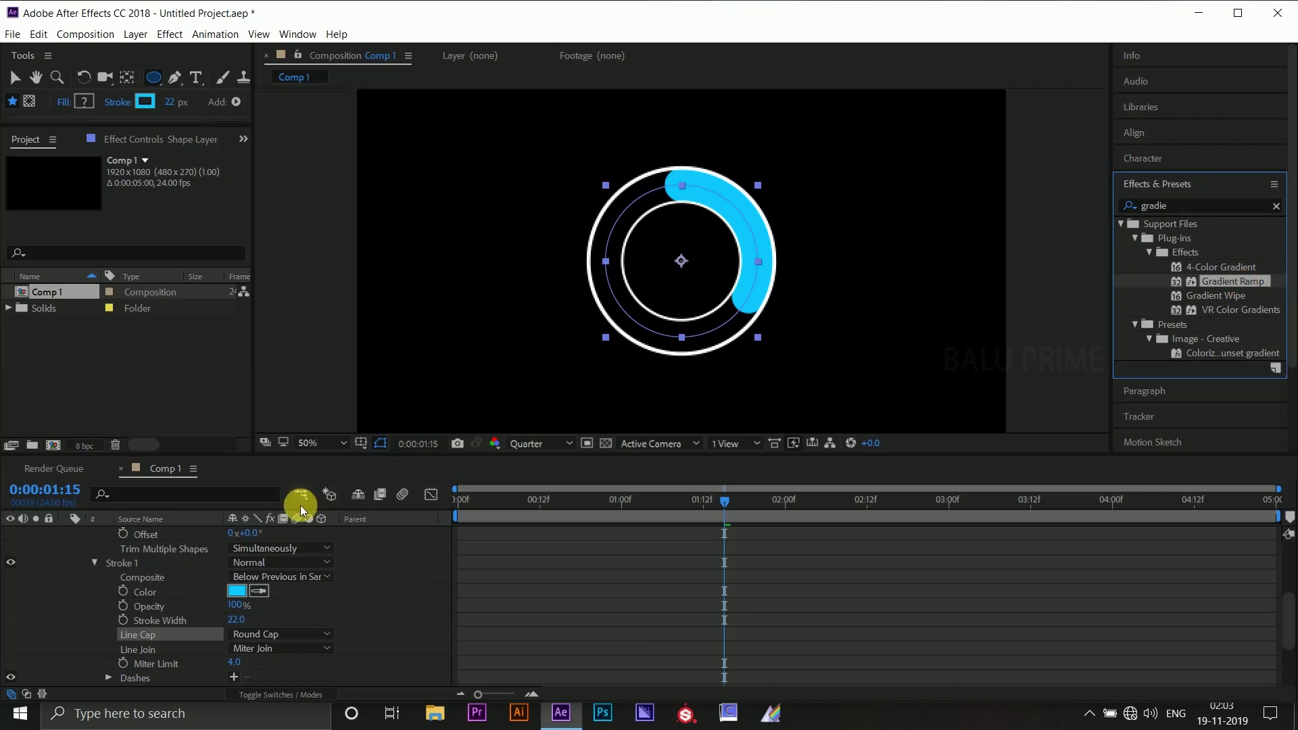
pyautogui.scroll(4, 186, 598)
pyautogui.click(79, 581)
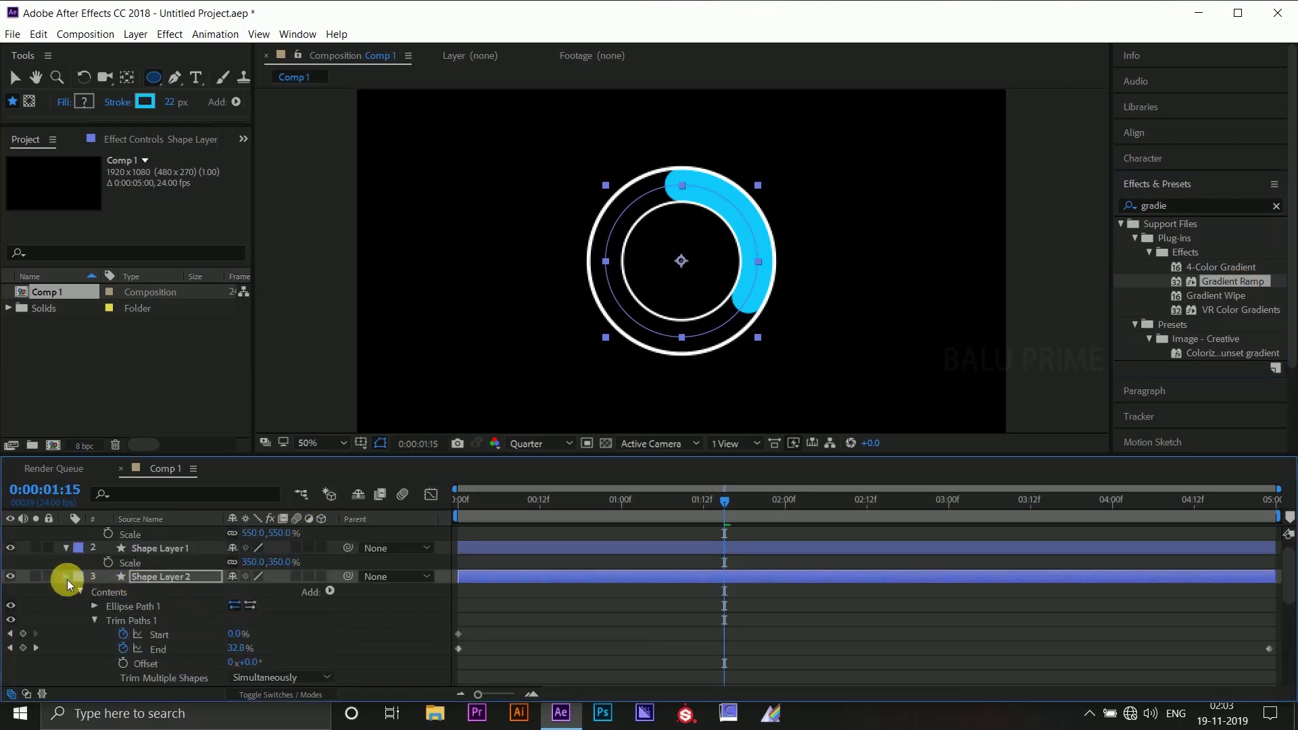
pyautogui.click(66, 577)
pyautogui.moveTo(1211, 283); pyautogui.dragTo(171, 590)
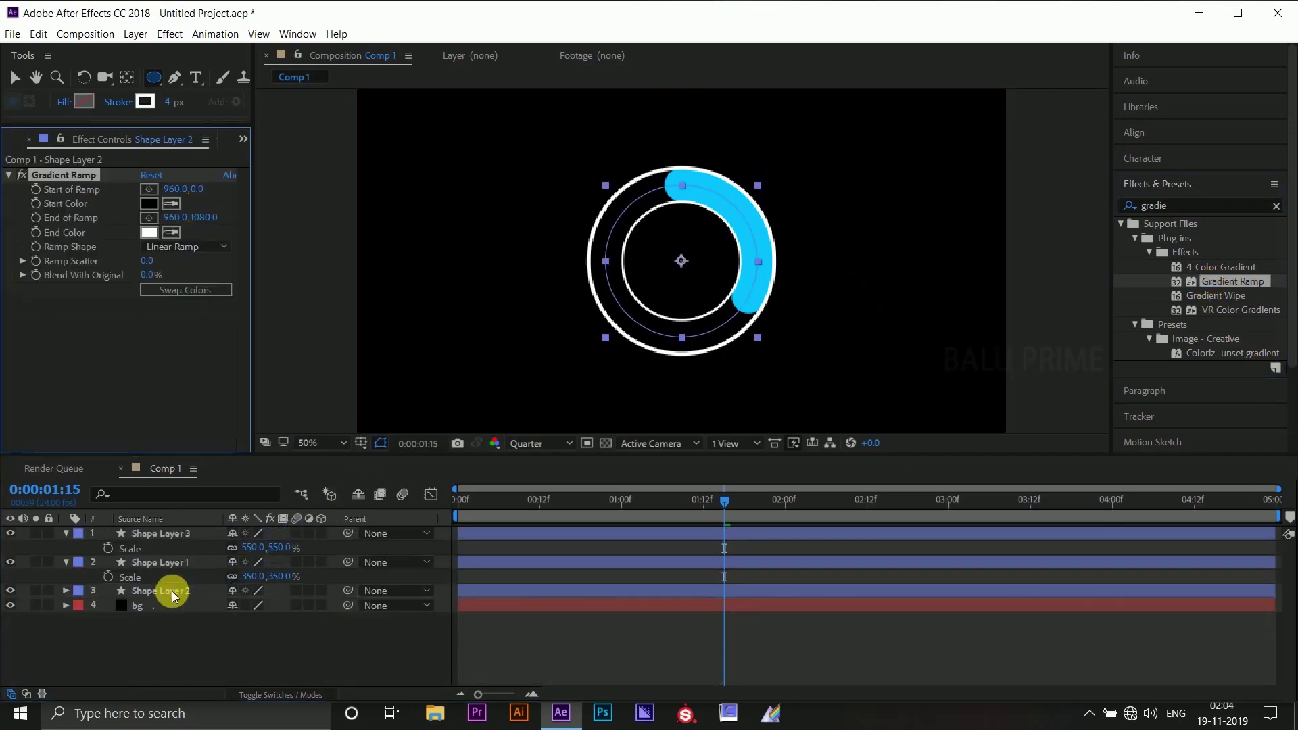
# Set the Gradient Ramp Start Color to red and End Color to yellow FFEC00
pyautogui.click(148, 207)
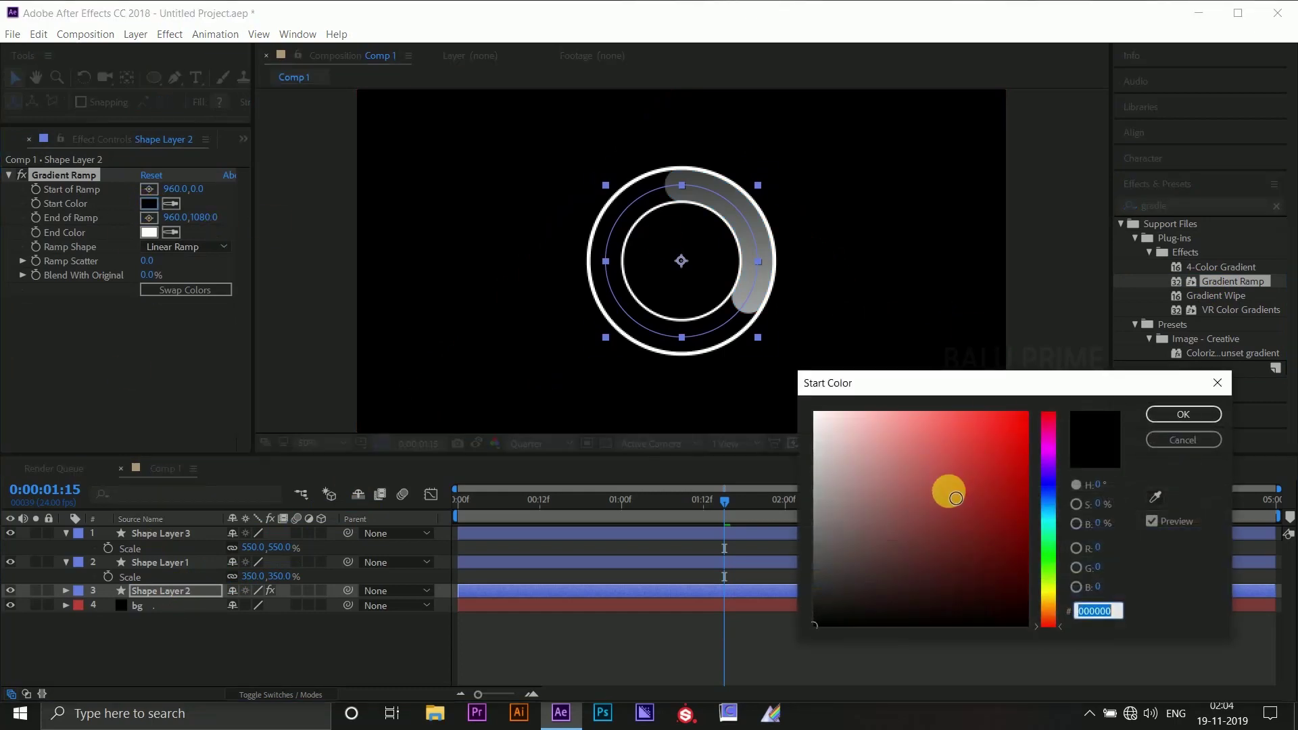
pyautogui.moveTo(955, 498); pyautogui.dragTo(1183, 325)
pyautogui.click(1180, 415)
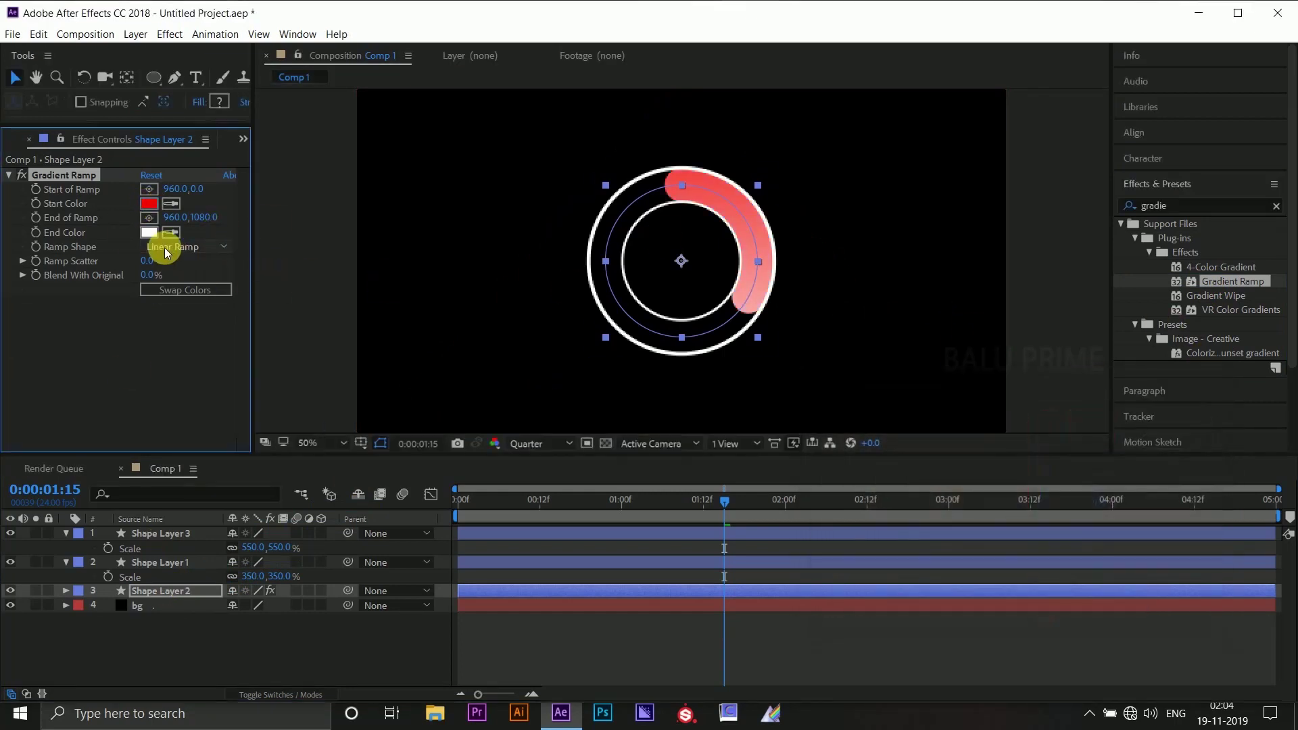
pyautogui.click(149, 231)
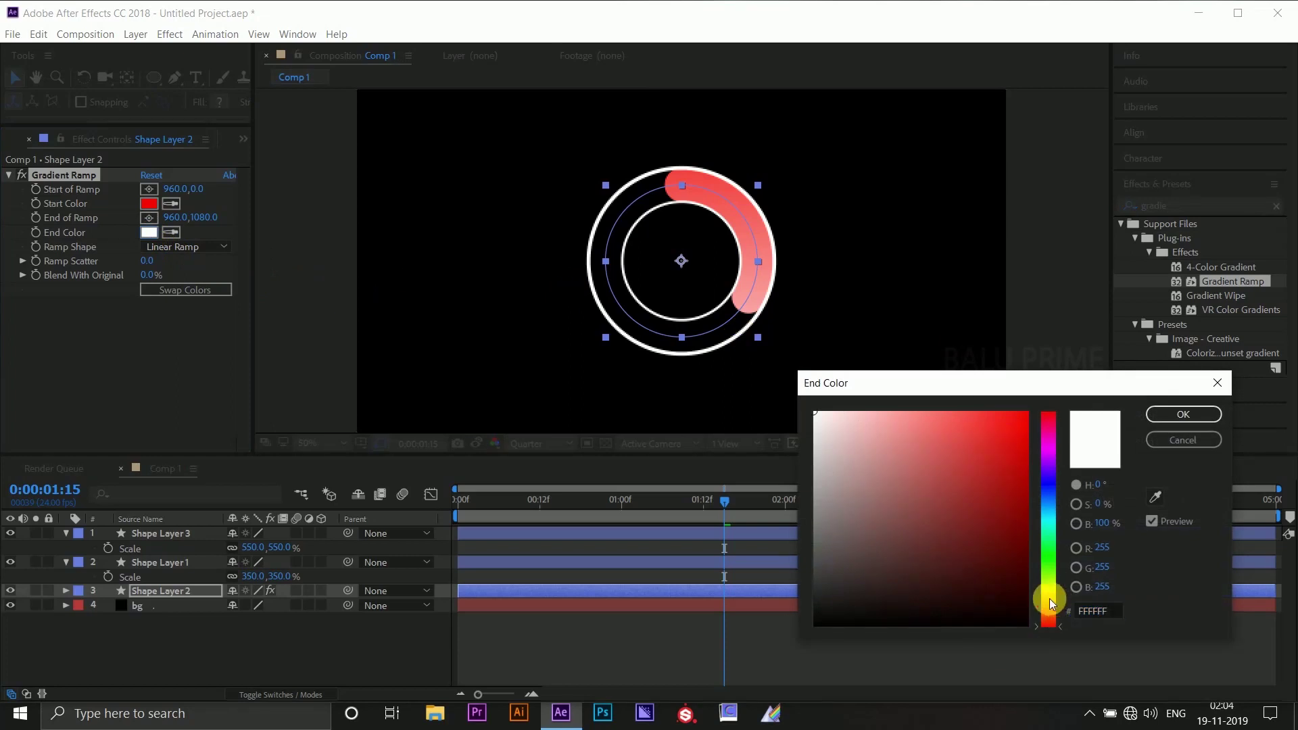
pyautogui.moveTo(1052, 604); pyautogui.dragTo(1049, 605)
pyautogui.moveTo(1007, 507); pyautogui.dragTo(1109, 290)
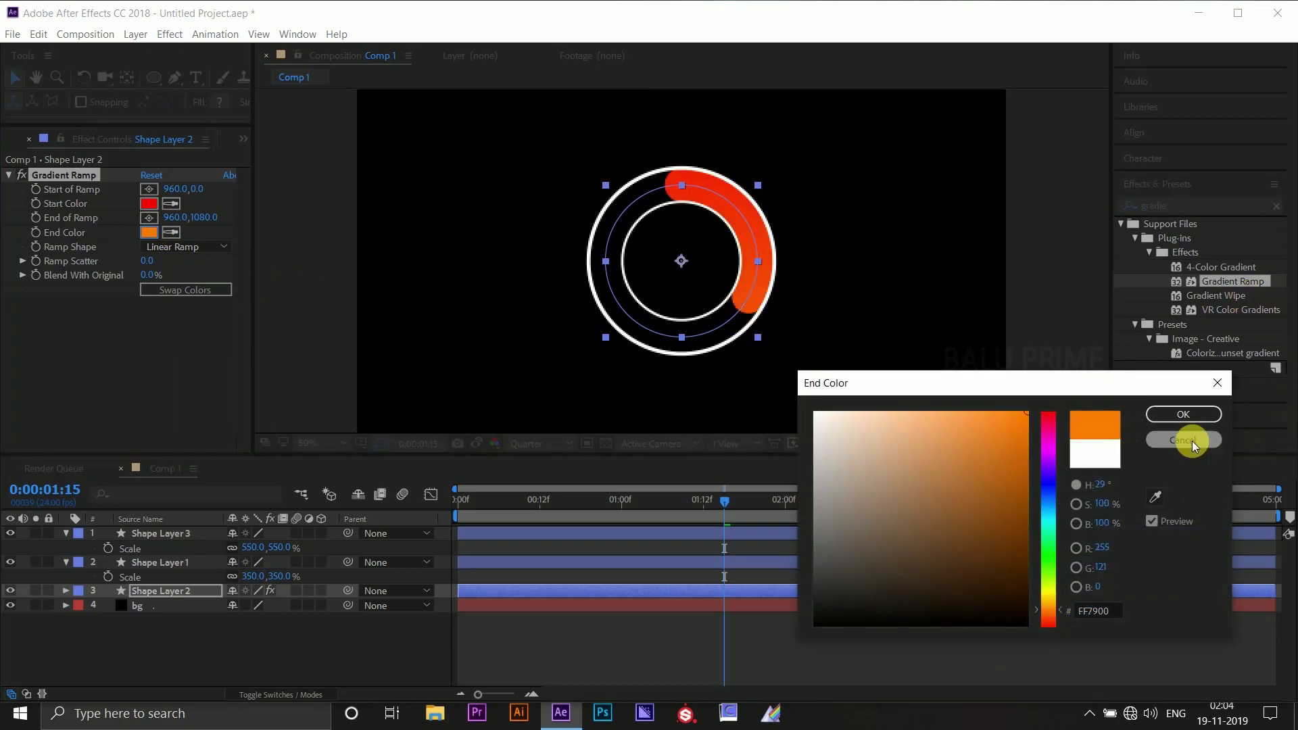
pyautogui.moveTo(1046, 533); pyautogui.dragTo(1051, 595)
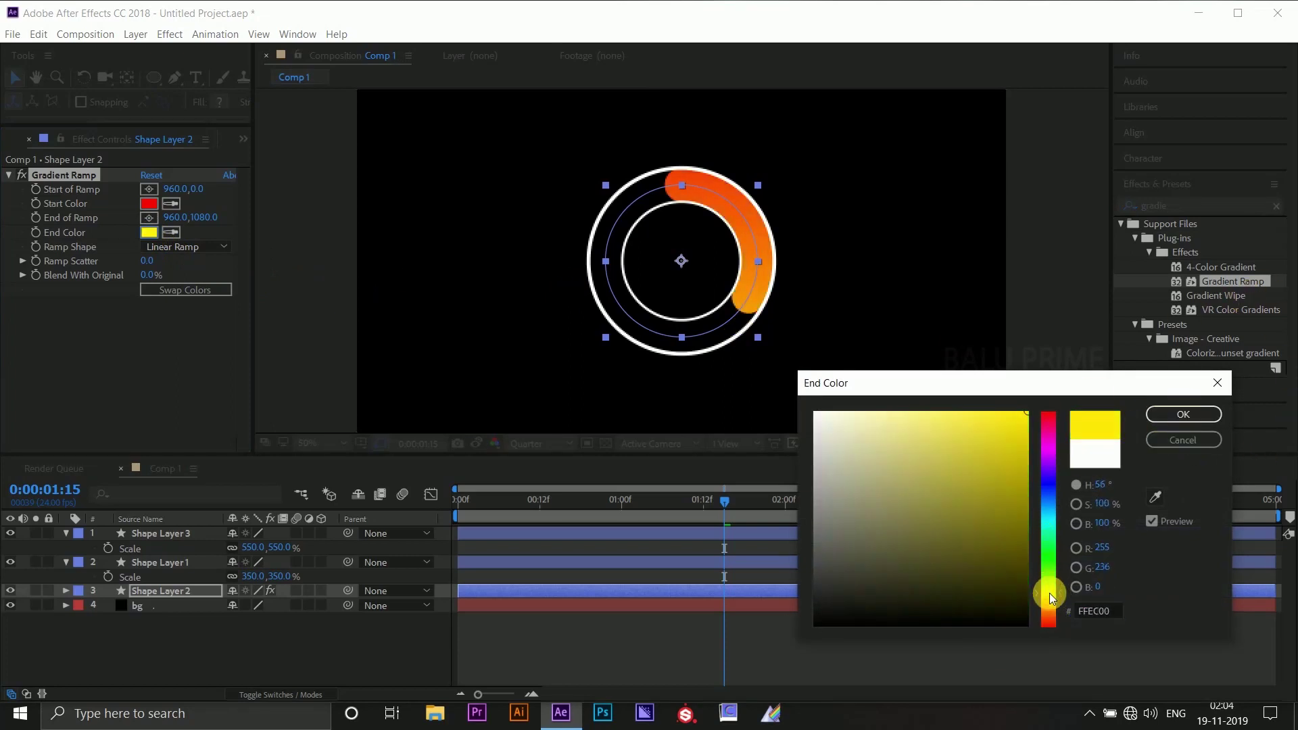
pyautogui.click(1156, 413)
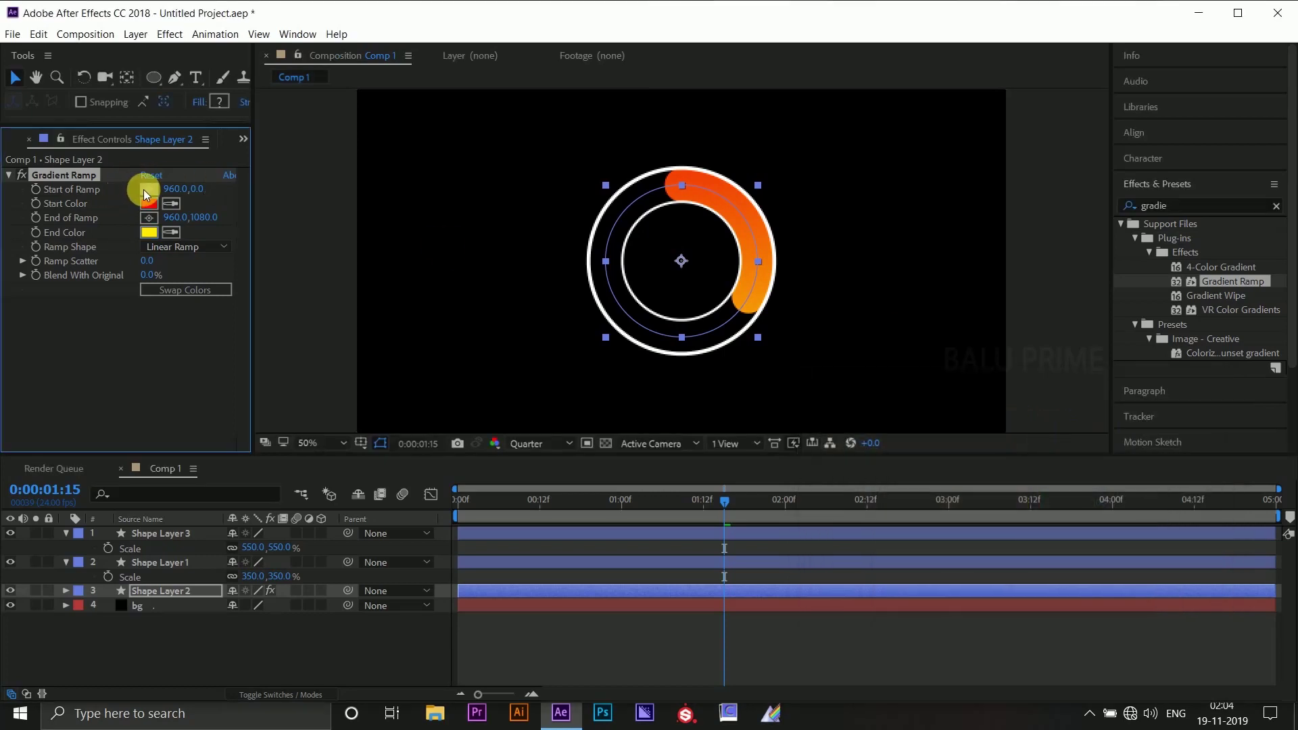
# Place the ramp start at the ring's top and its end at the lower left
pyautogui.click(149, 189)
pyautogui.click(677, 178)
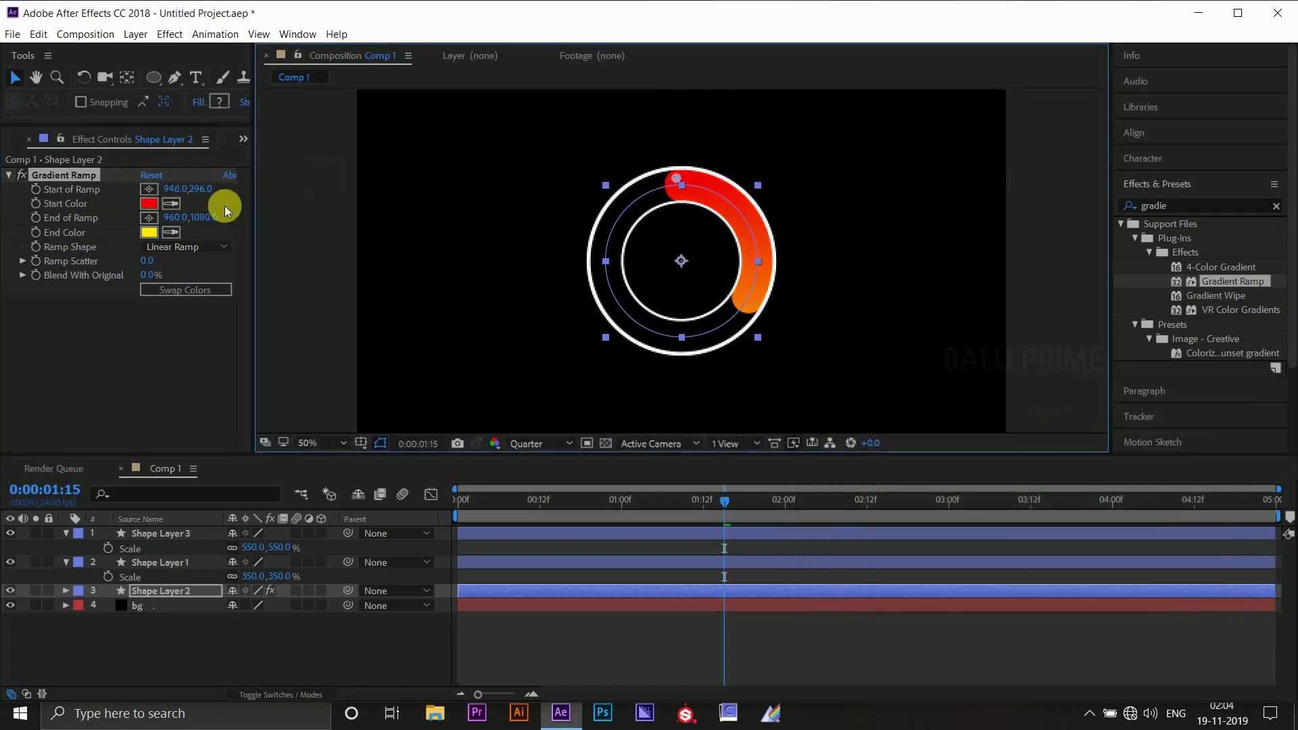
pyautogui.click(149, 218)
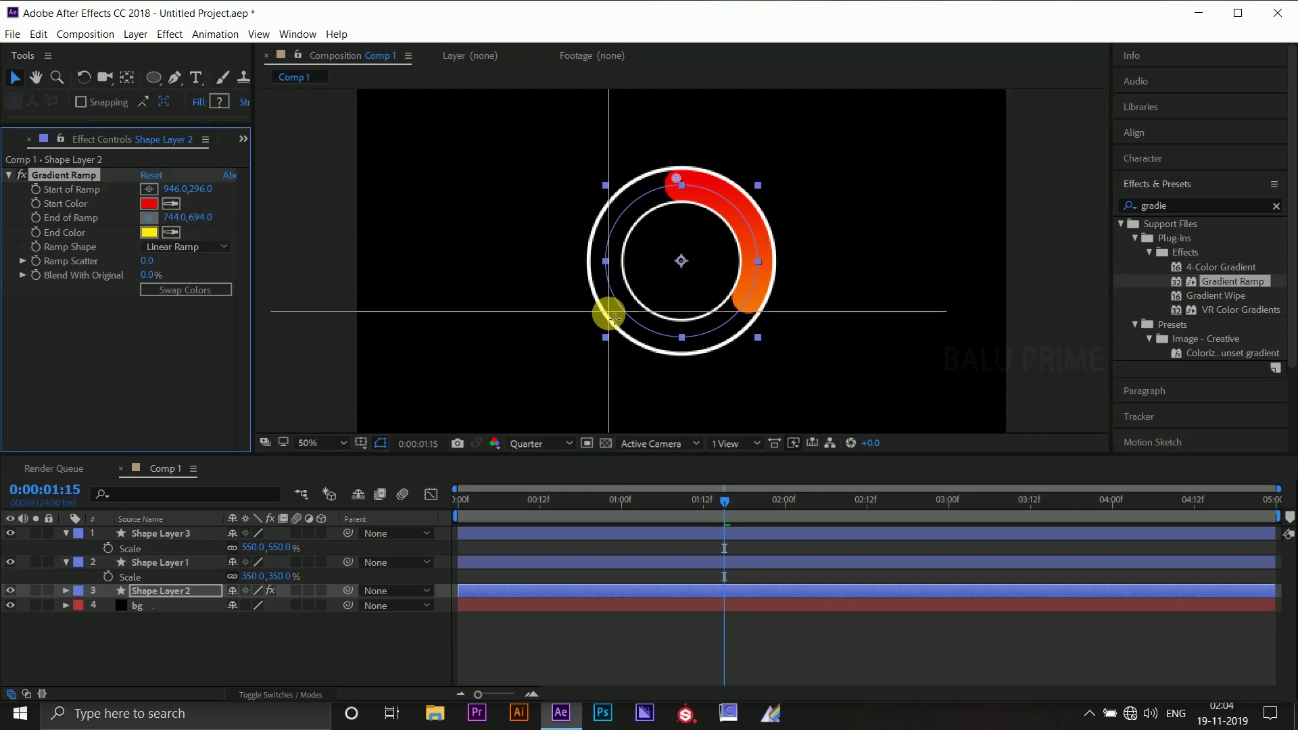
pyautogui.click(595, 280)
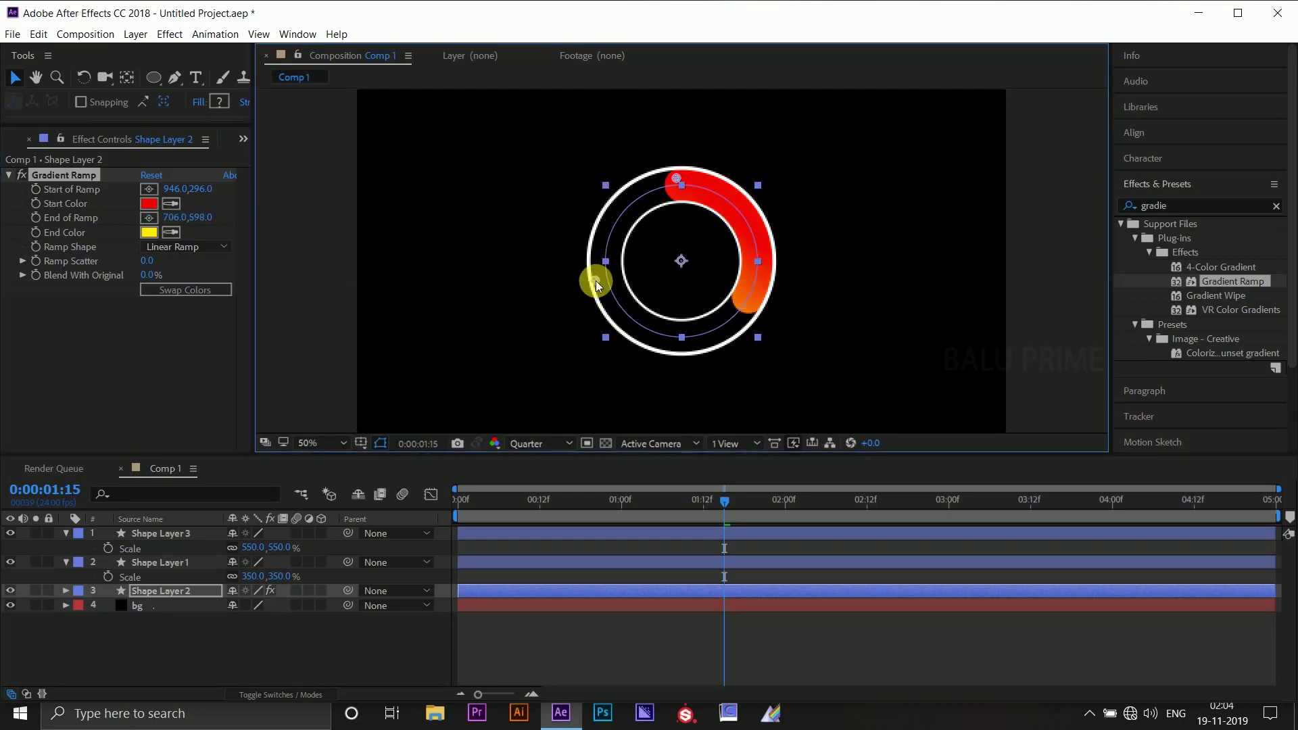
pyautogui.click(733, 510)
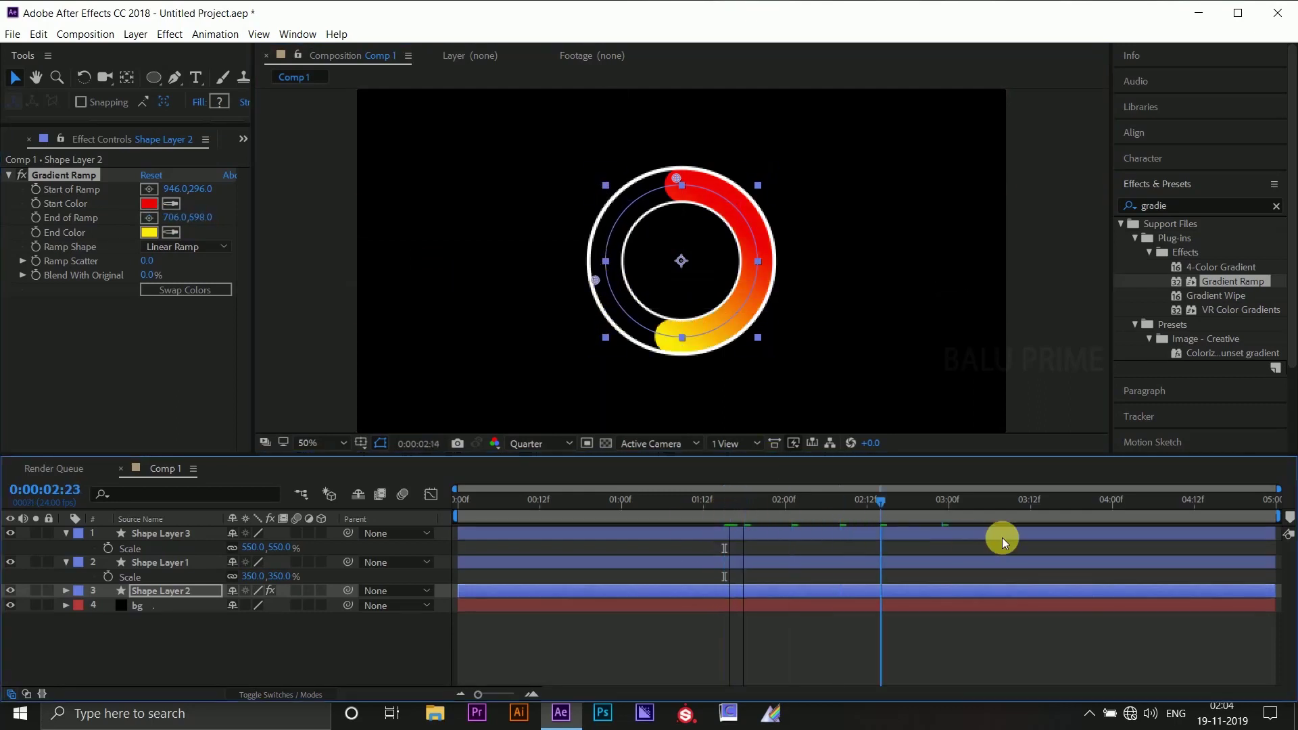
# Preview the ring animation from the start, then return the playhead to 0
pyautogui.press('Home')
pyautogui.press('space')
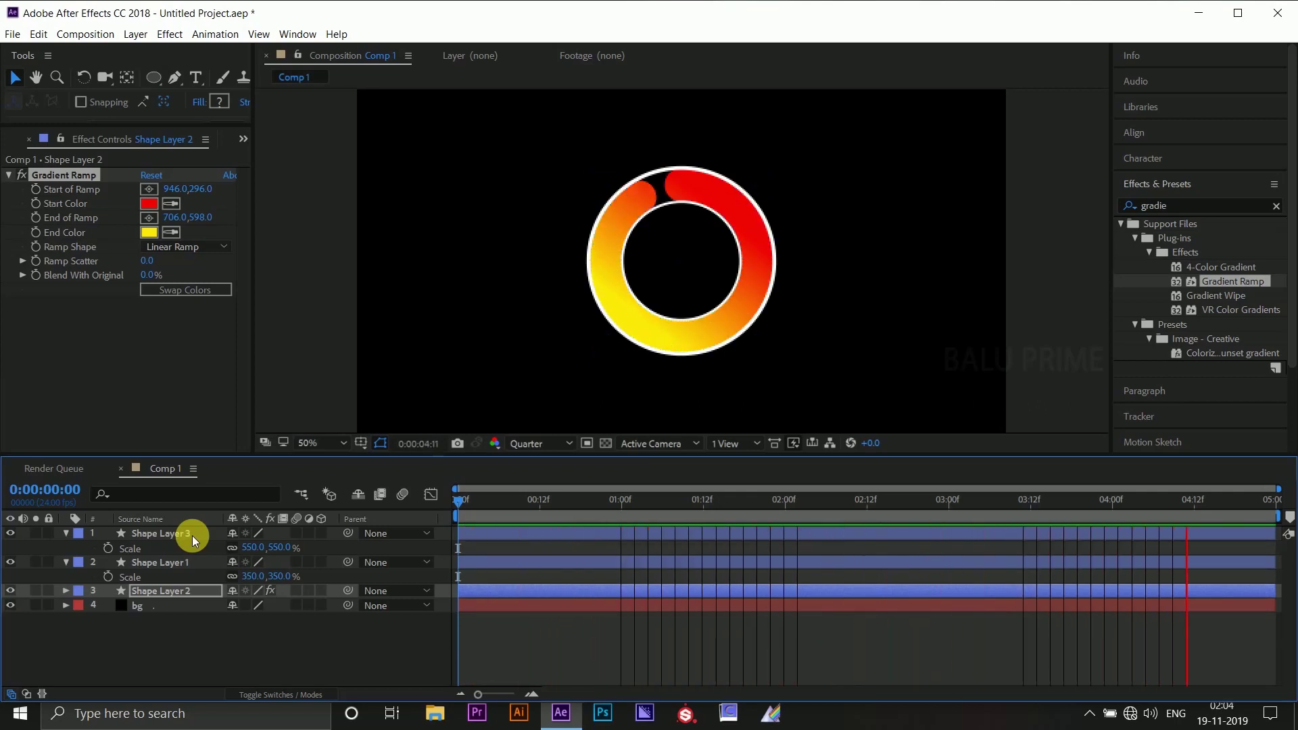
pyautogui.moveTo(472, 500); pyautogui.dragTo(405, 515)
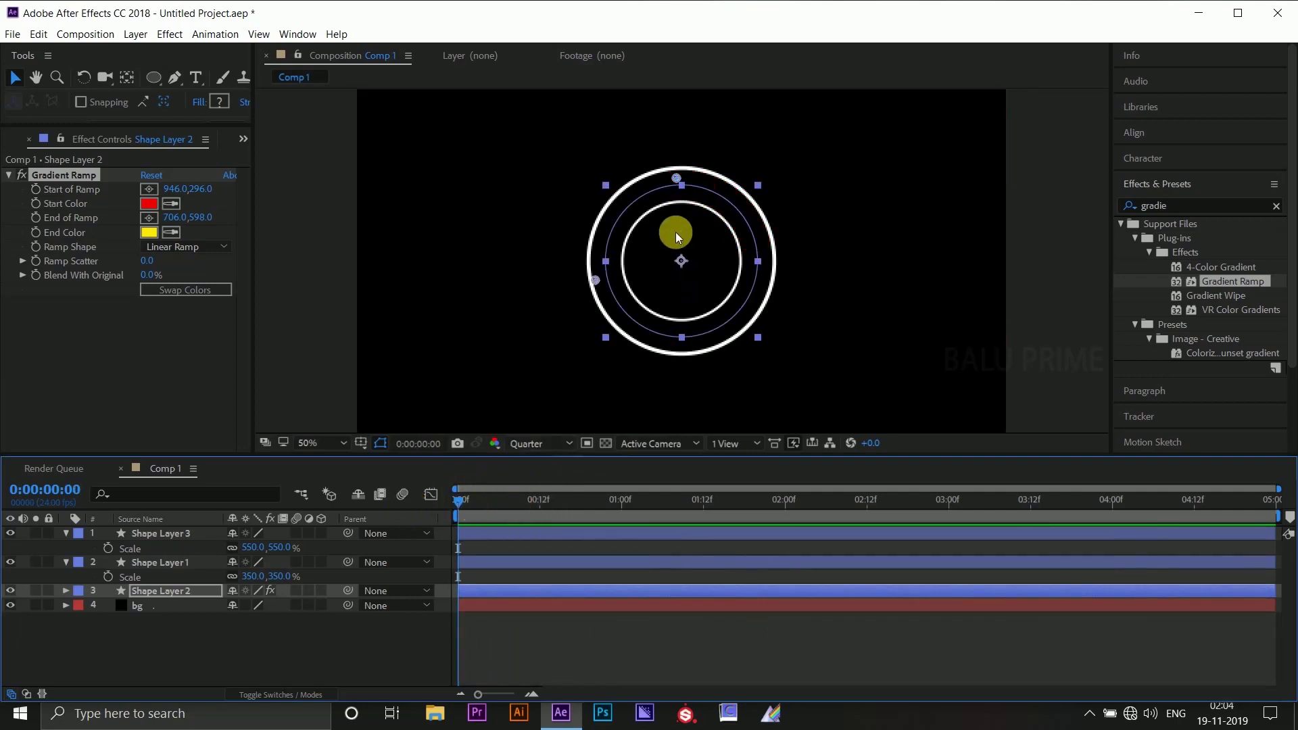
# Collapse the open Scale properties of Shape Layer 3 and Shape Layer 1
pyautogui.click(66, 533)
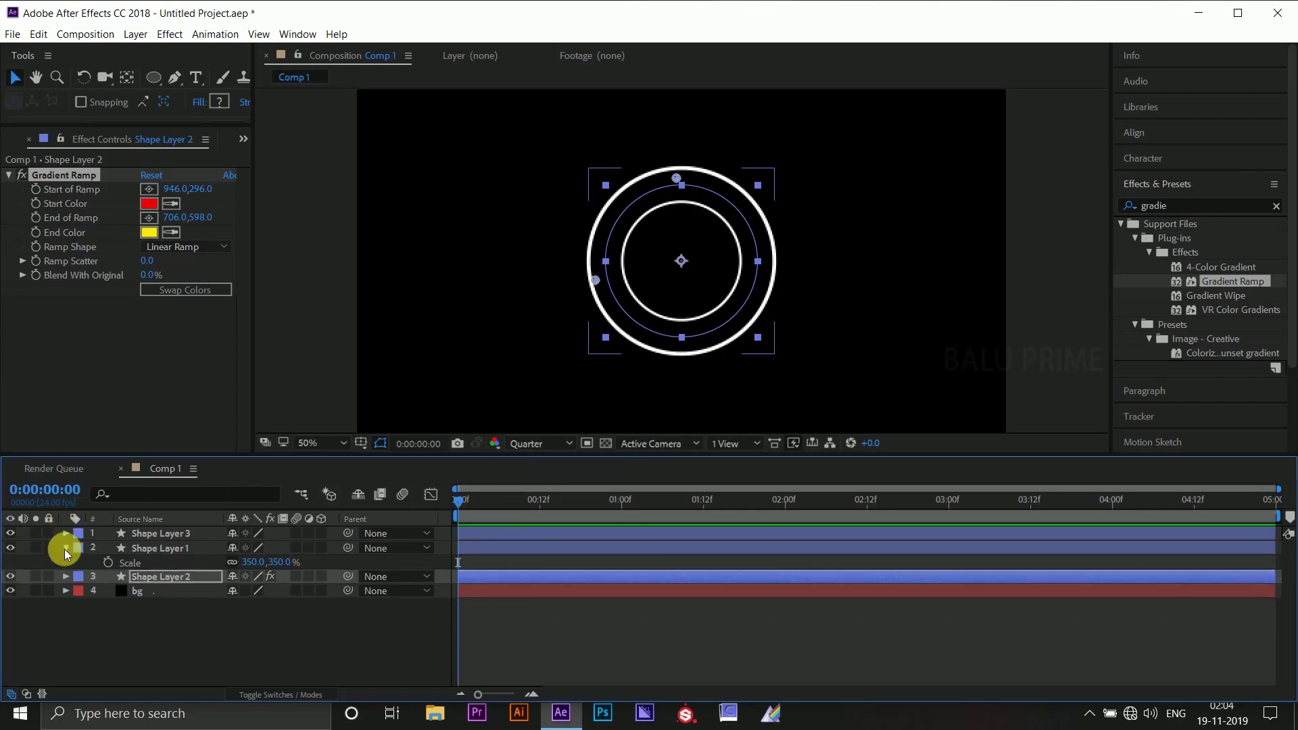
pyautogui.click(66, 548)
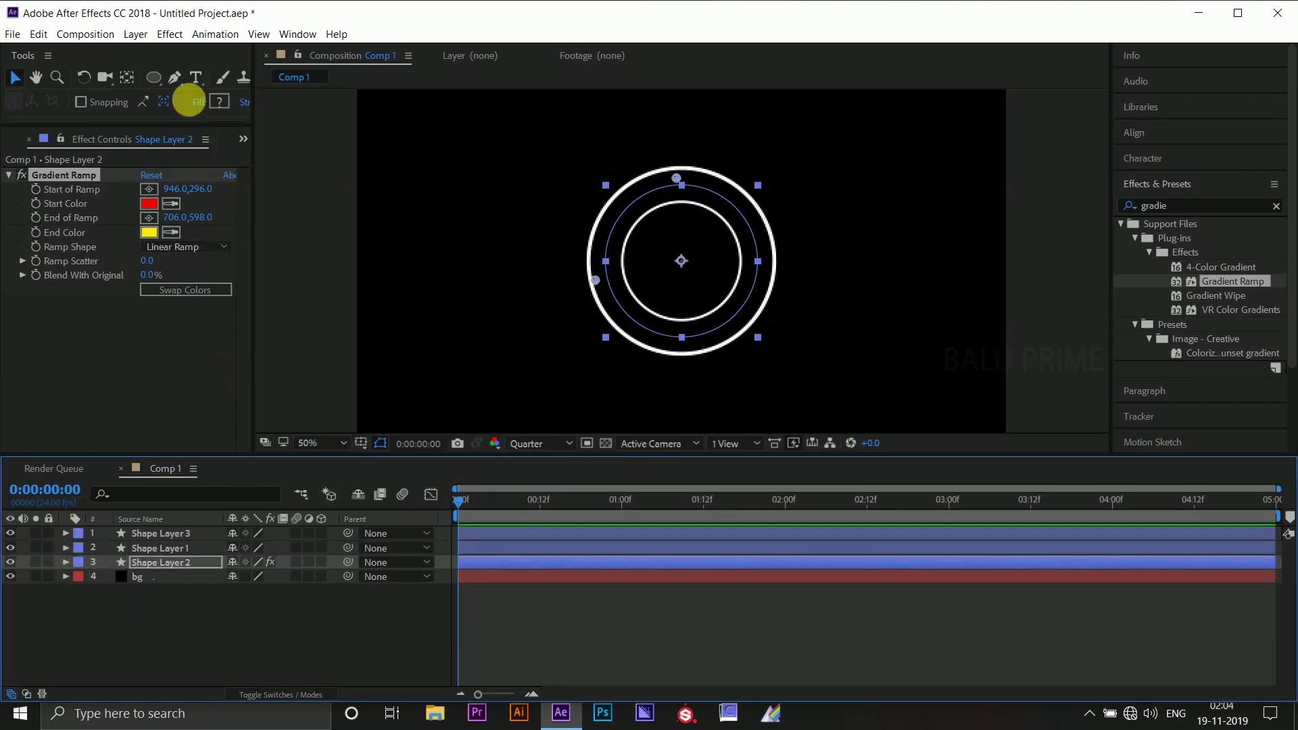
pyautogui.click(196, 80)
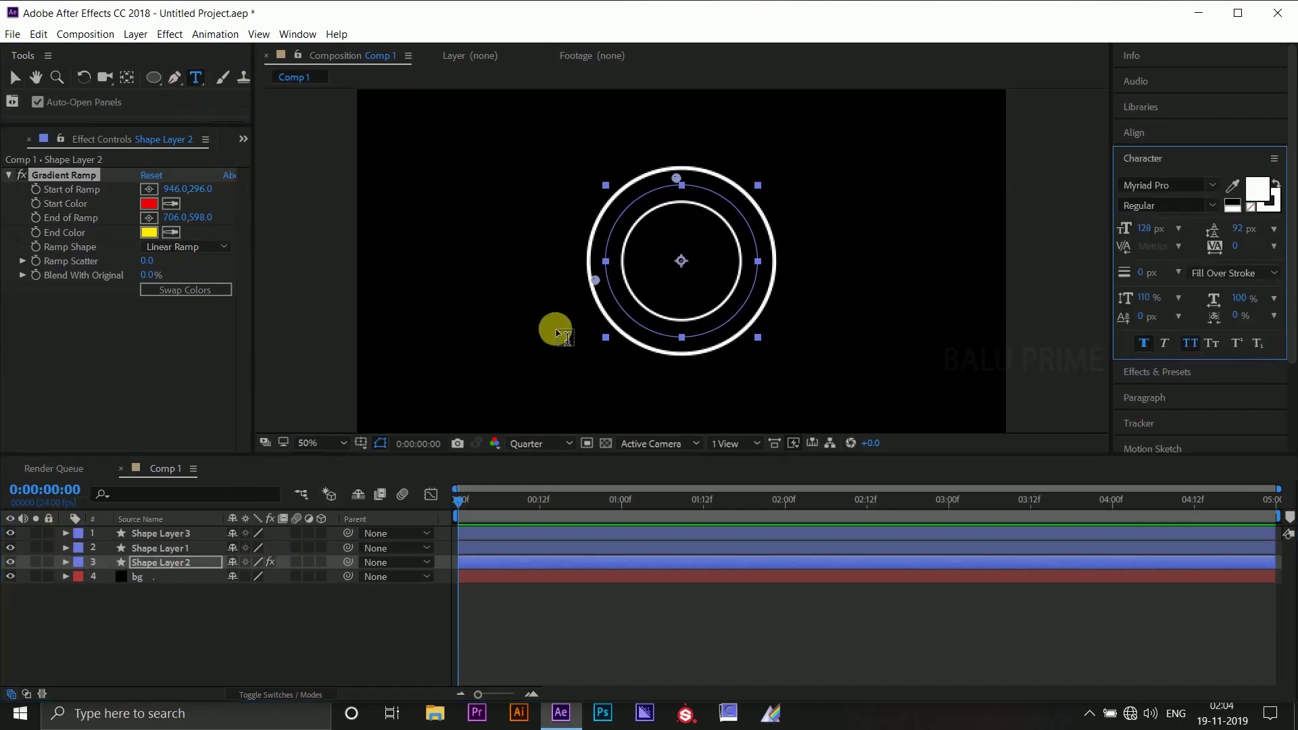
# Create a text layer reading '0' in the composition
pyautogui.click(479, 248)
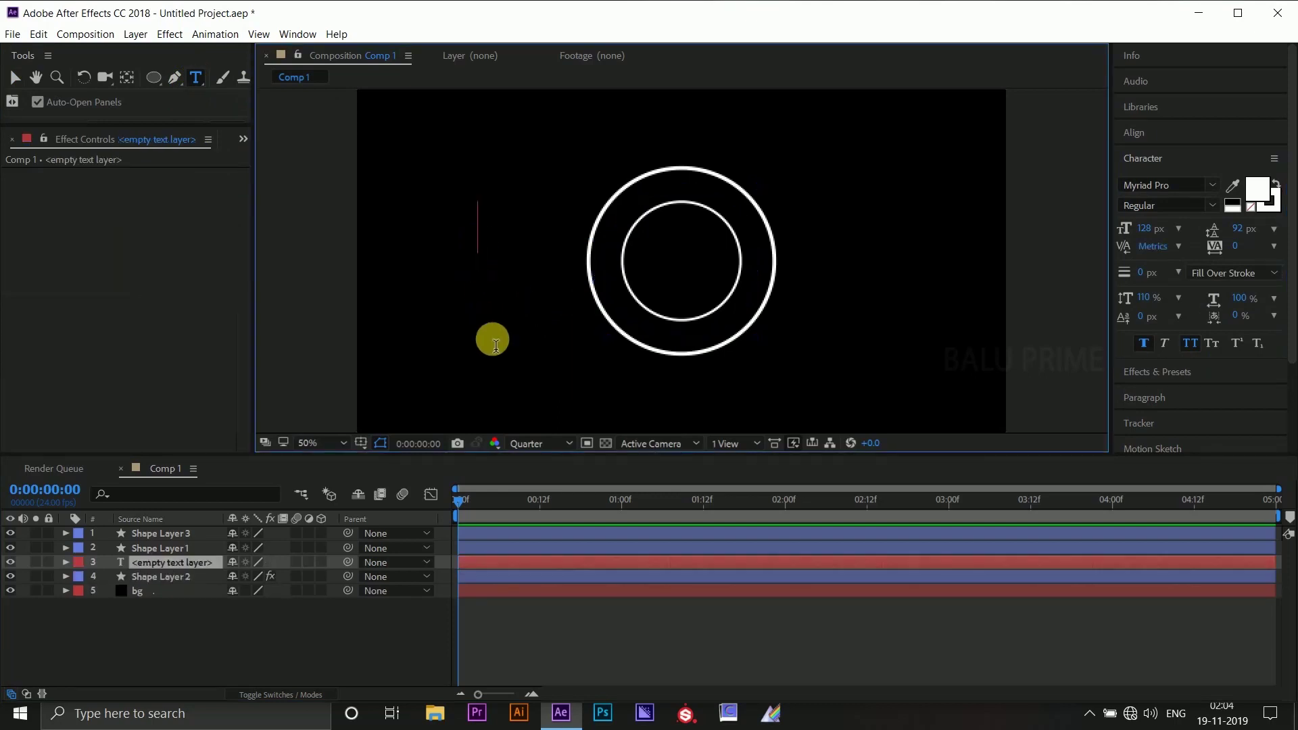
pyautogui.write('0')
pyautogui.press('Escape')
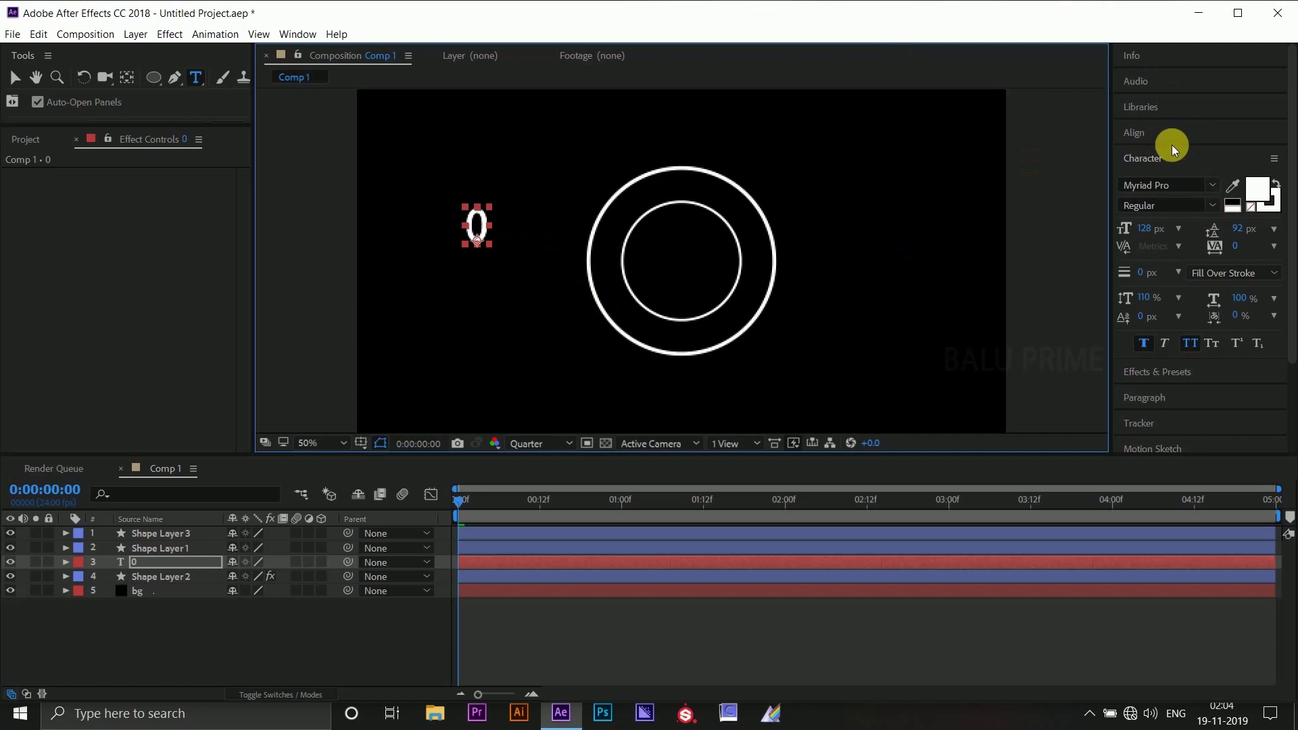
# Align the 0 text layer to the composition's horizontal and vertical centre
pyautogui.click(1141, 133)
pyautogui.click(1157, 174)
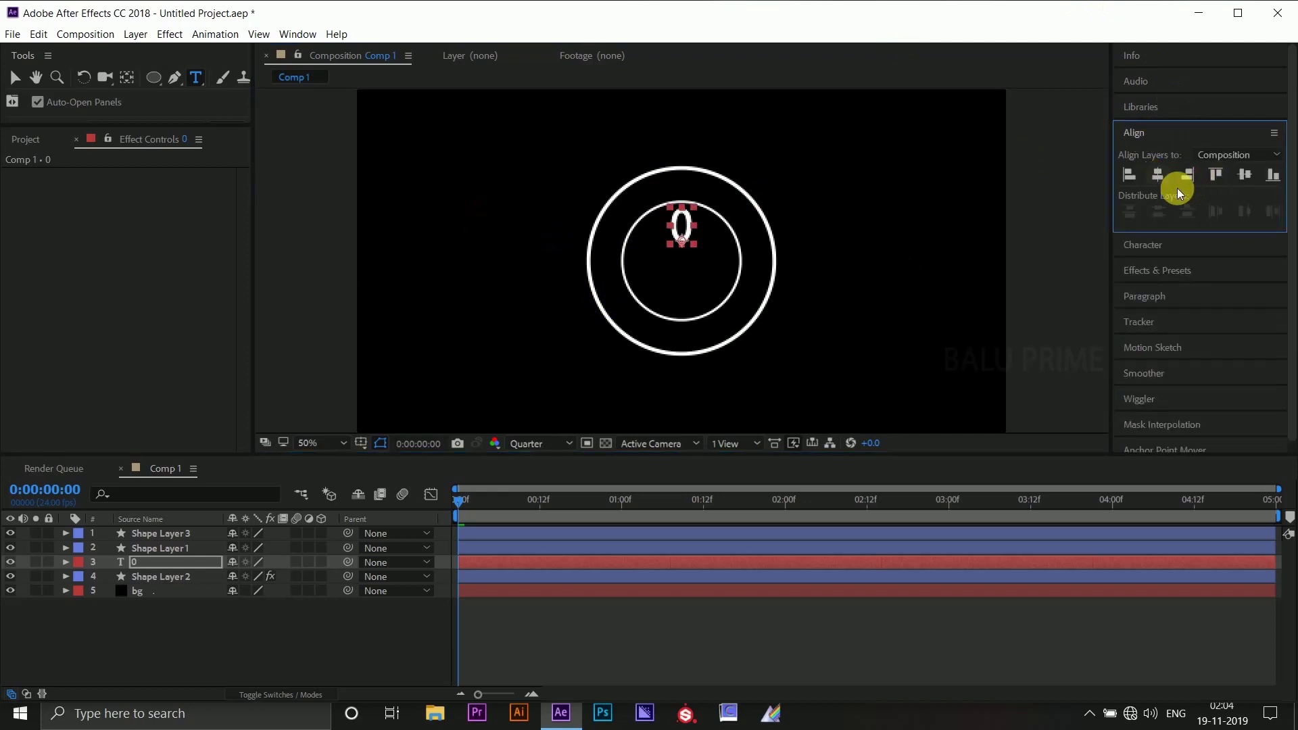
pyautogui.click(1243, 174)
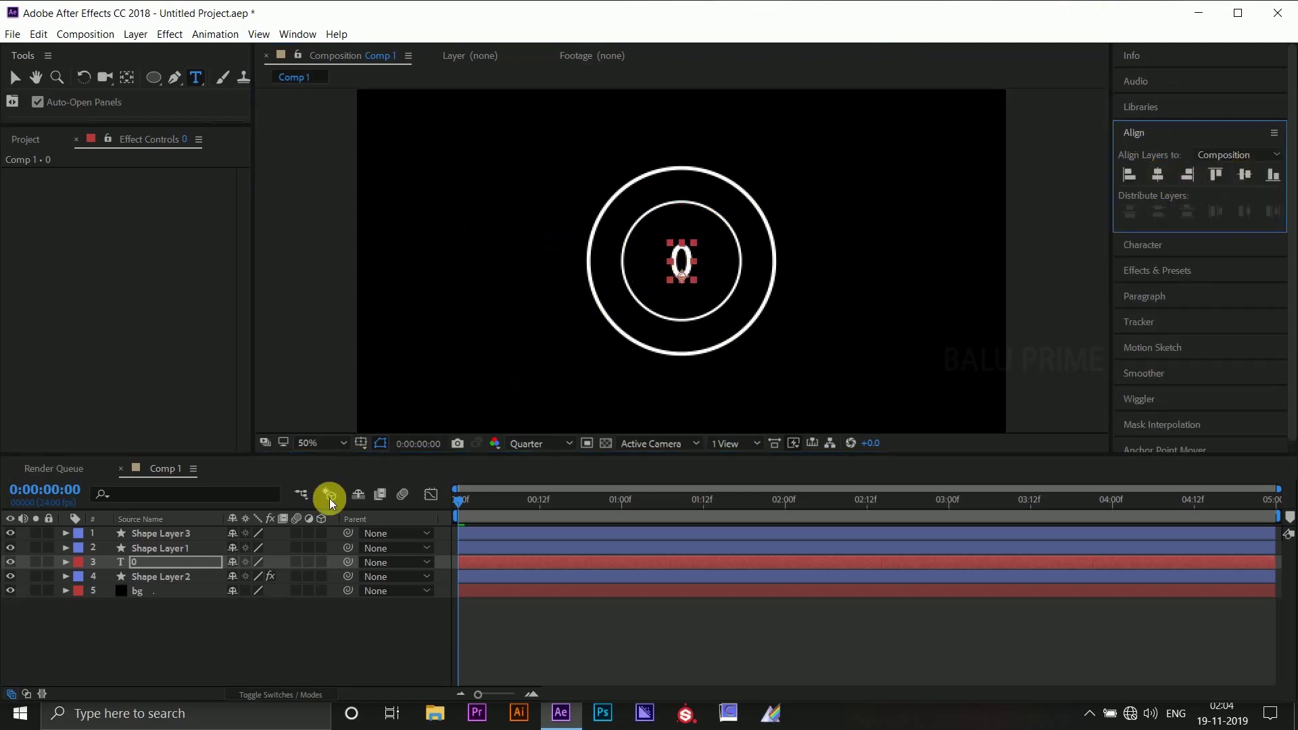
pyautogui.click(197, 635)
pyautogui.click(156, 565)
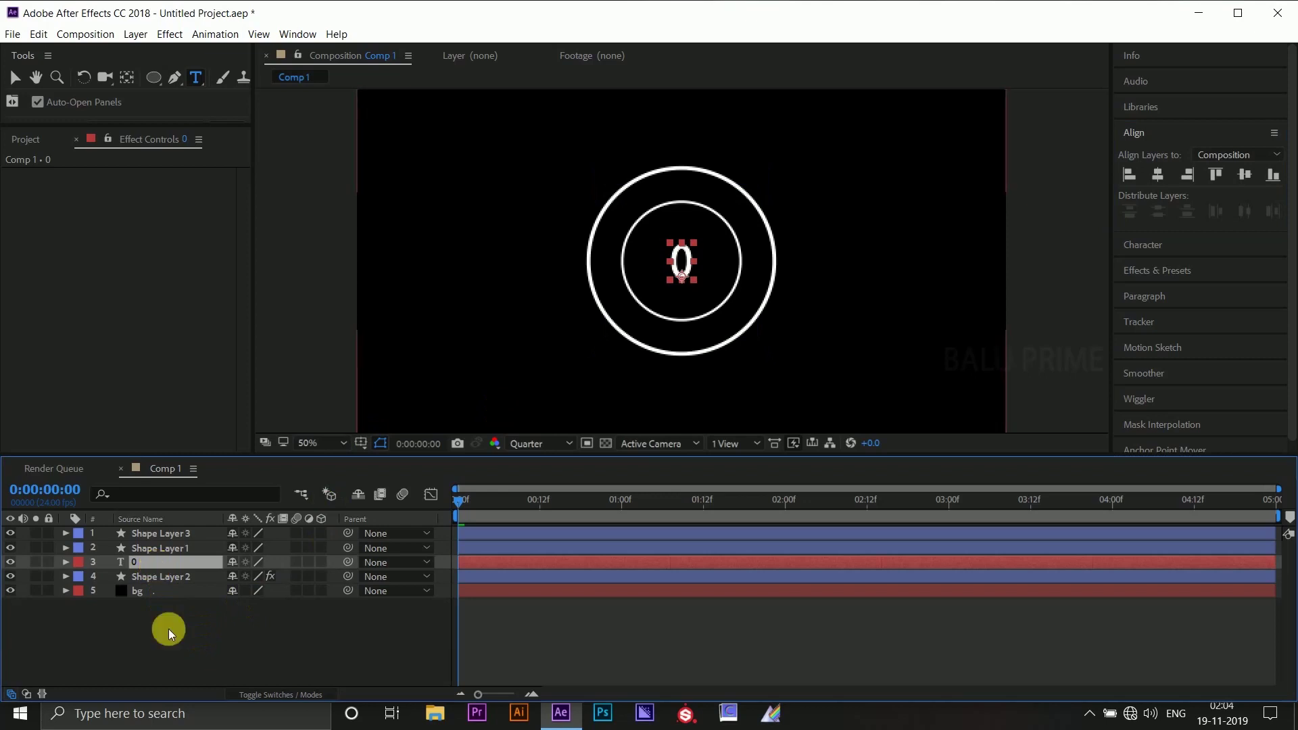
pyautogui.click(168, 628)
pyautogui.click(150, 563)
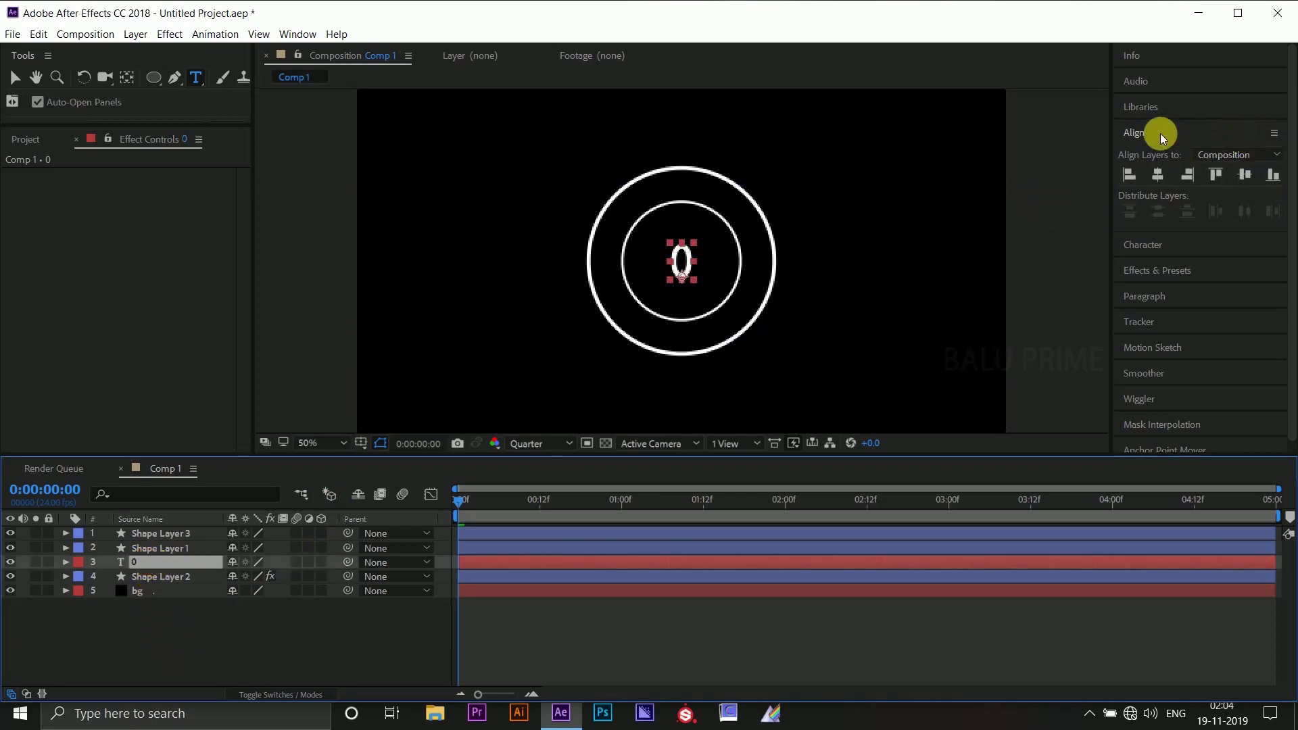
# Search Effects & Presets for 'slider' and apply Slider Control to the 0 text layer
pyautogui.click(1151, 269)
pyautogui.click(1207, 206)
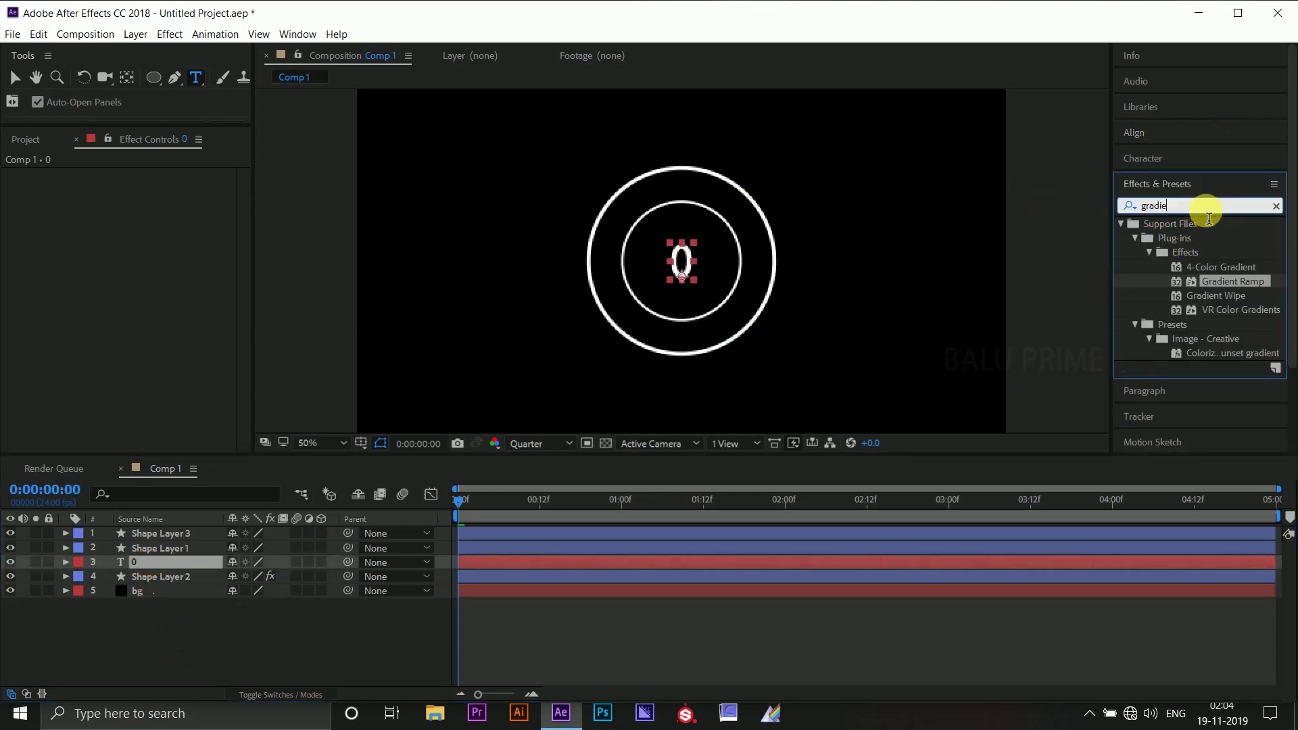
pyautogui.moveTo(1207, 207); pyautogui.dragTo(1066, 201)
pyautogui.write('slider')
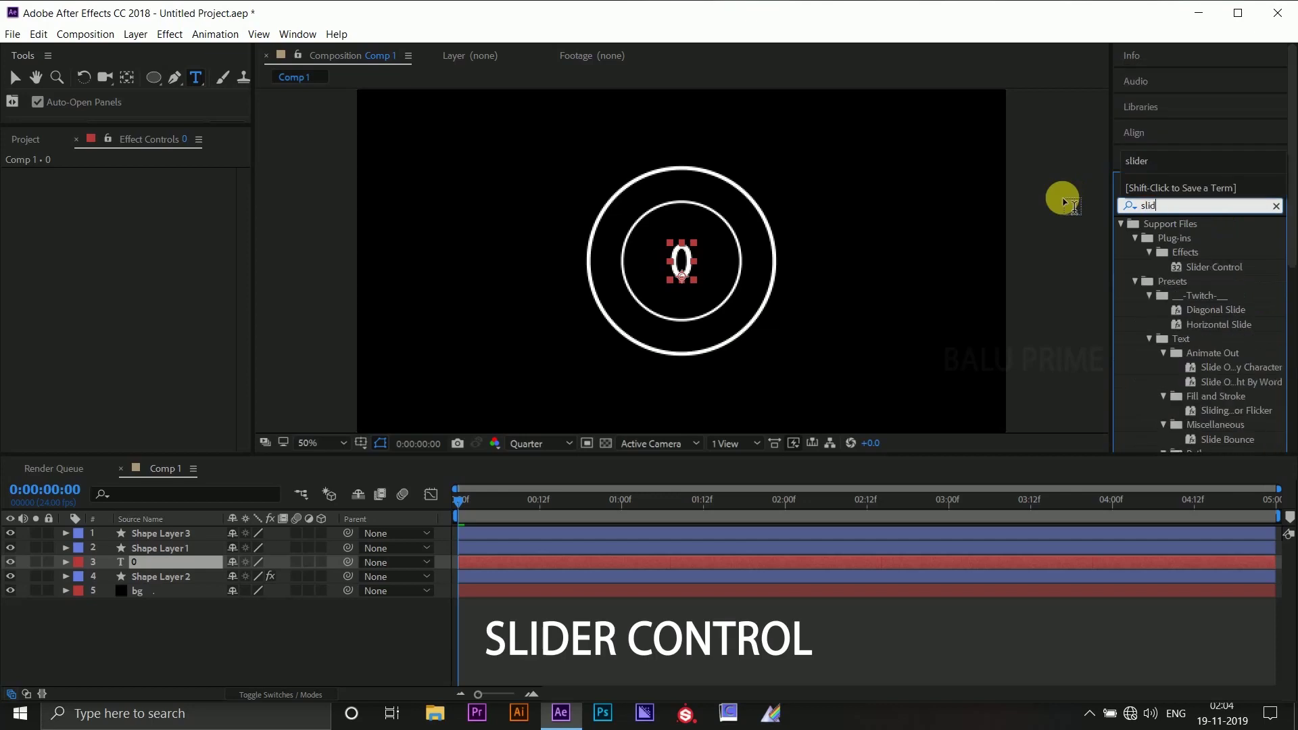
pyautogui.click(1201, 269)
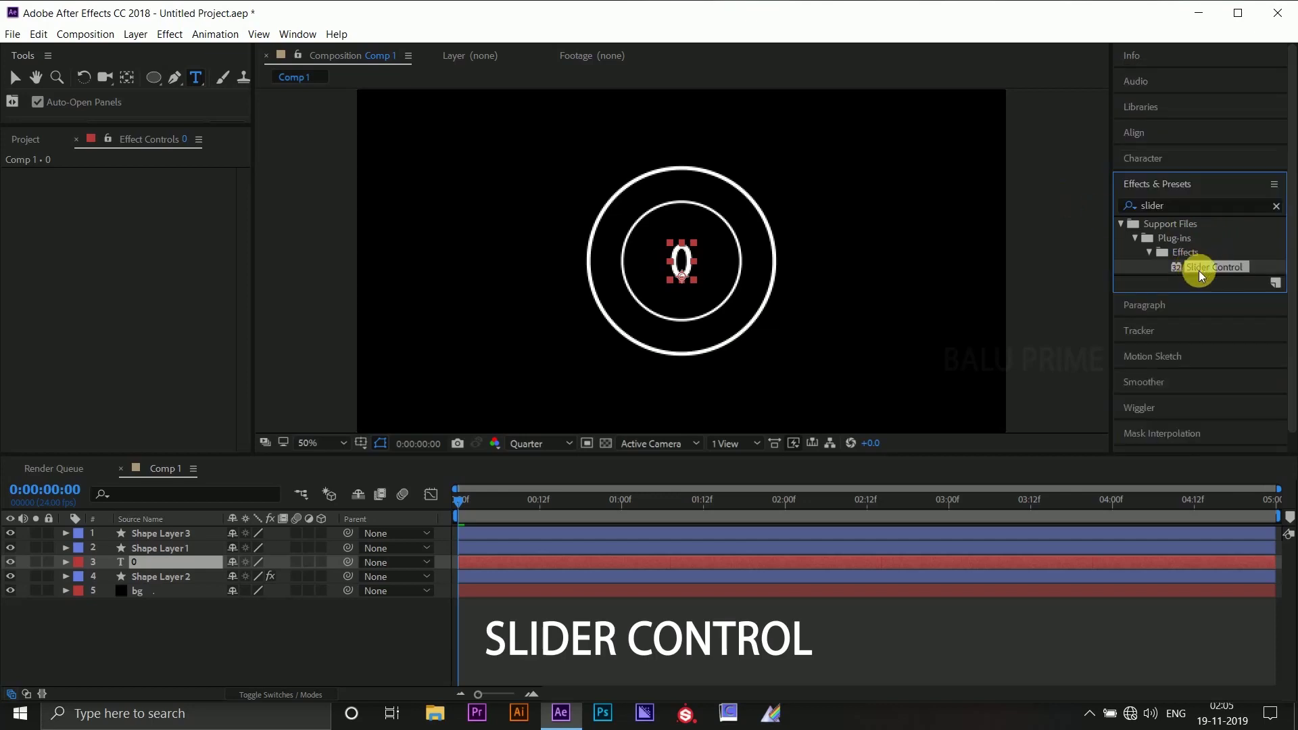
pyautogui.moveTo(1202, 270); pyautogui.dragTo(151, 562)
pyautogui.press('v')
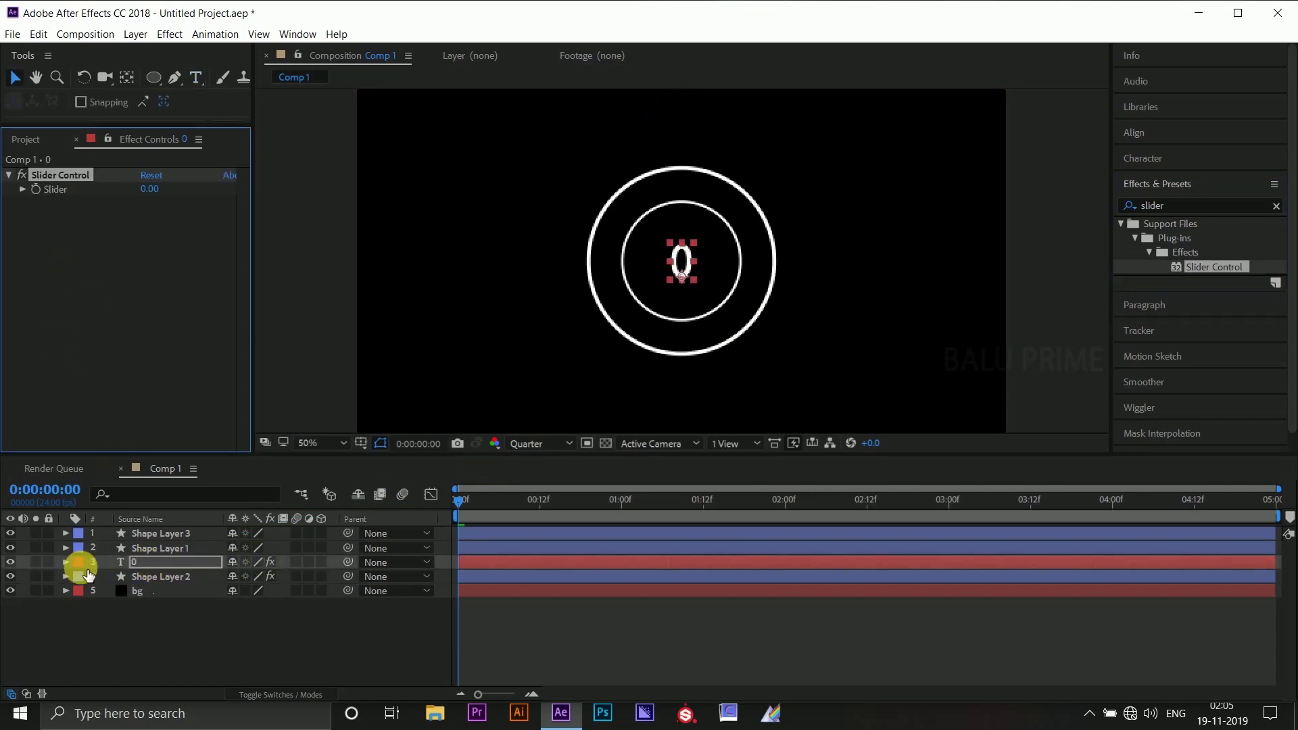
pyautogui.click(66, 564)
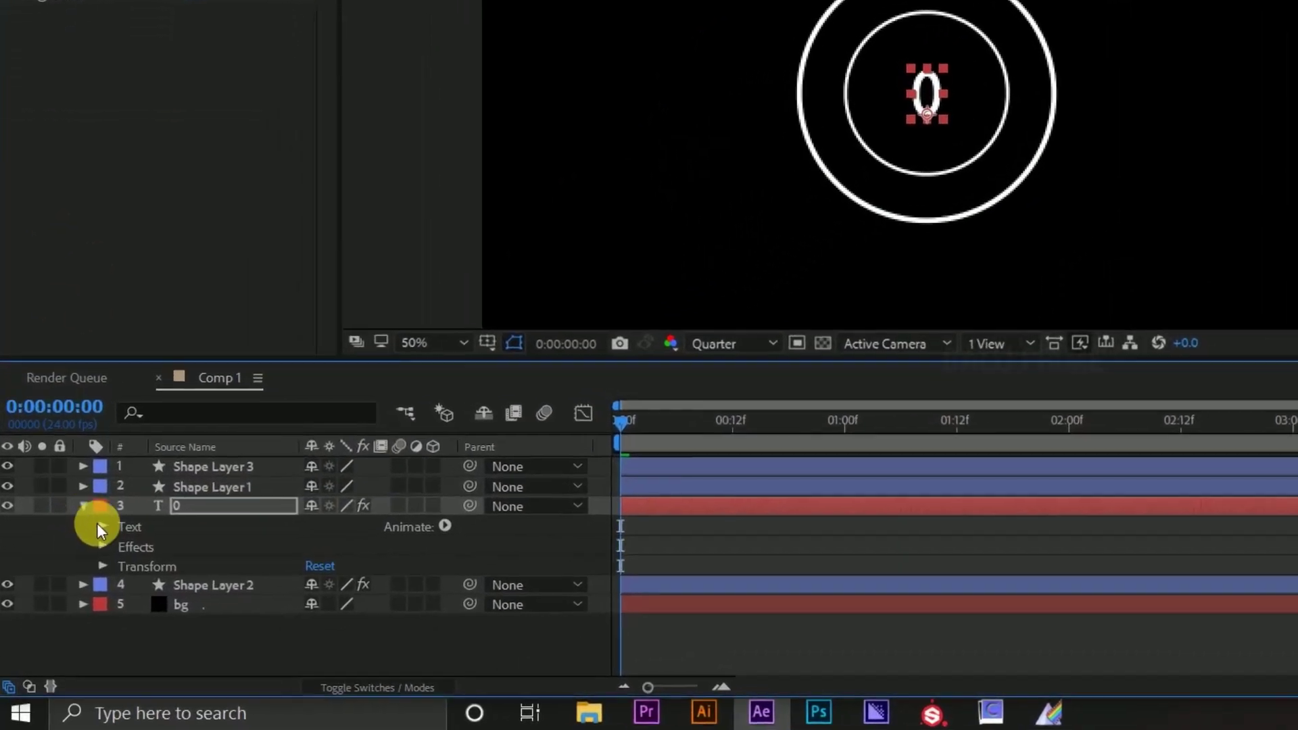
# Give Source Text the expression effect("Slider Control")("Slider") by pick-whipping to the Slider property
pyautogui.click(110, 509)
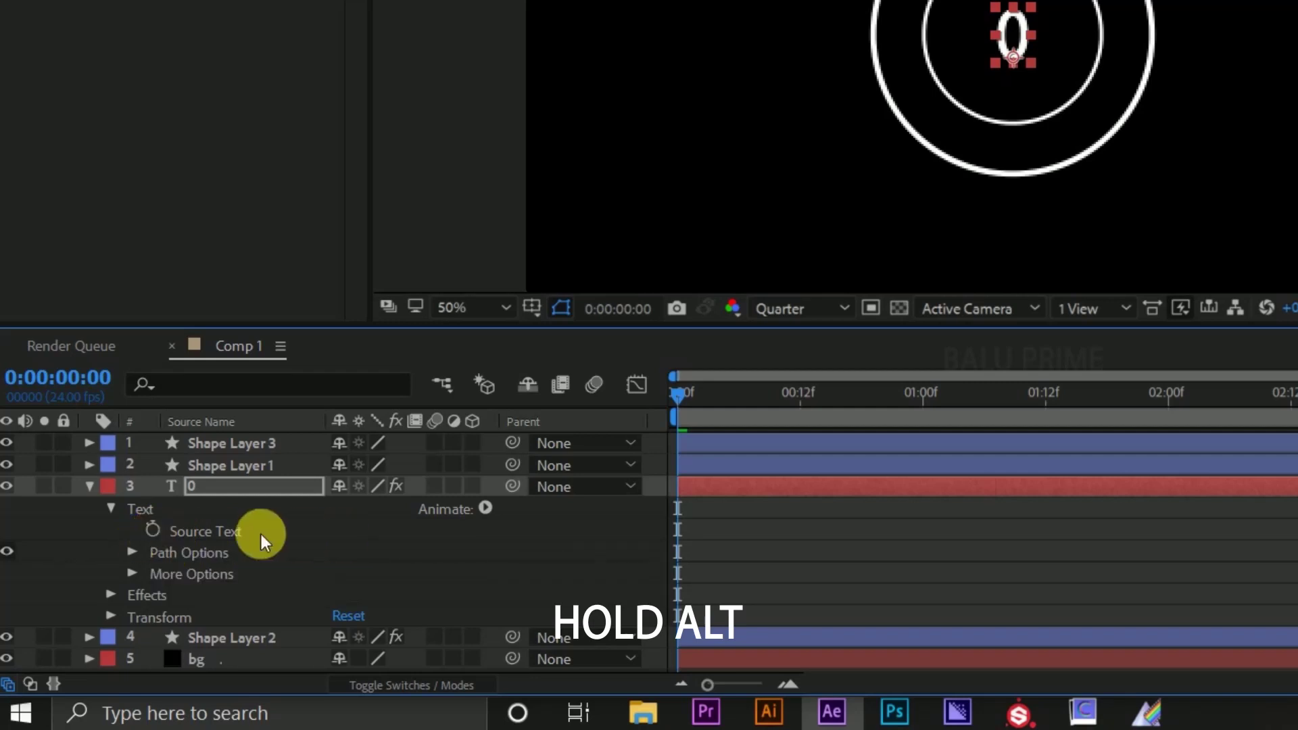
pyautogui.keyDown('alt'); pyautogui.click(154, 530); pyautogui.keyUp('alt')
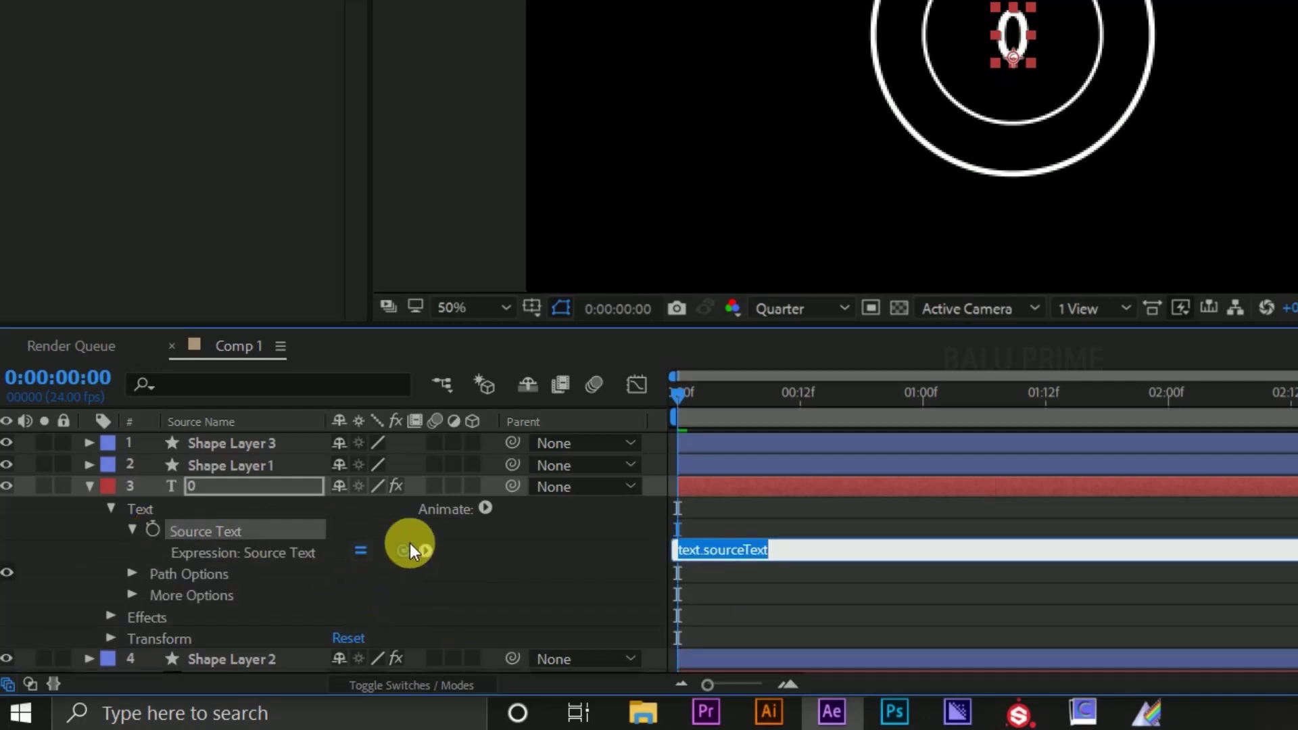
pyautogui.click(106, 617)
pyautogui.click(105, 618)
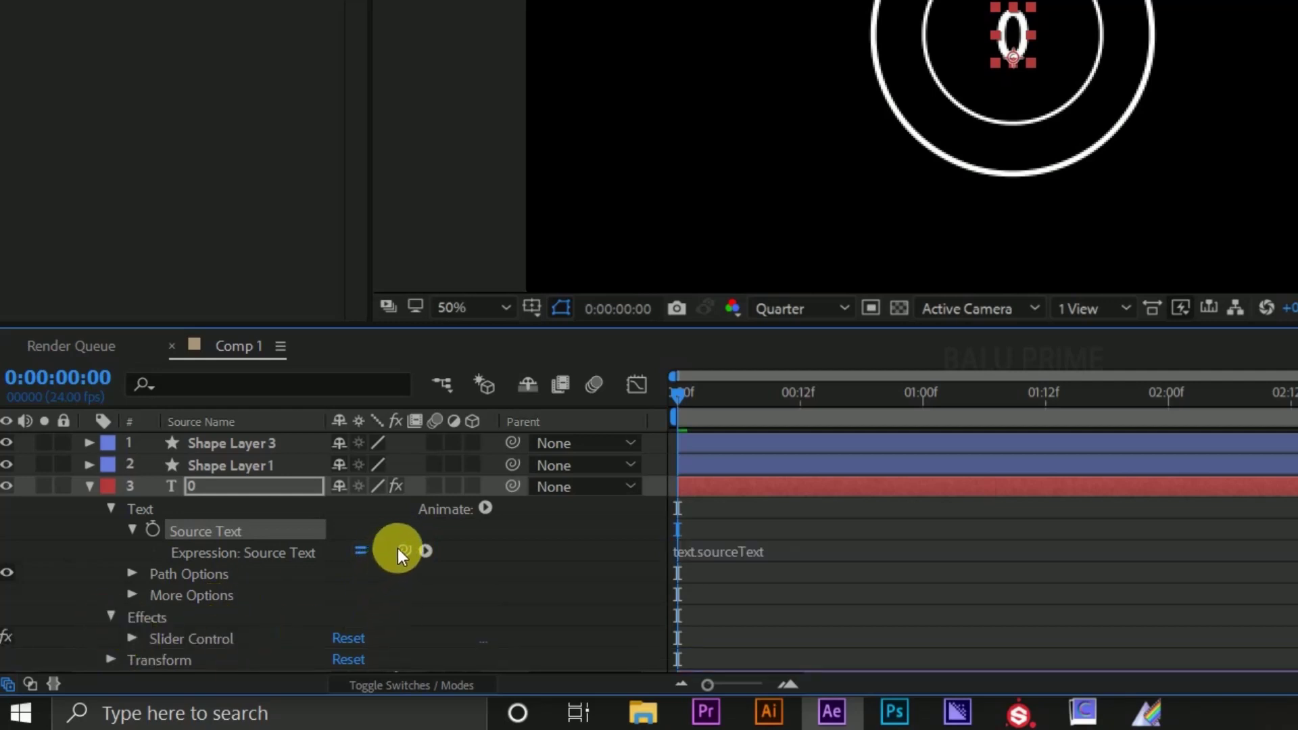
pyautogui.moveTo(405, 552); pyautogui.dragTo(299, 620)
pyautogui.moveTo(203, 638); pyautogui.dragTo(183, 638)
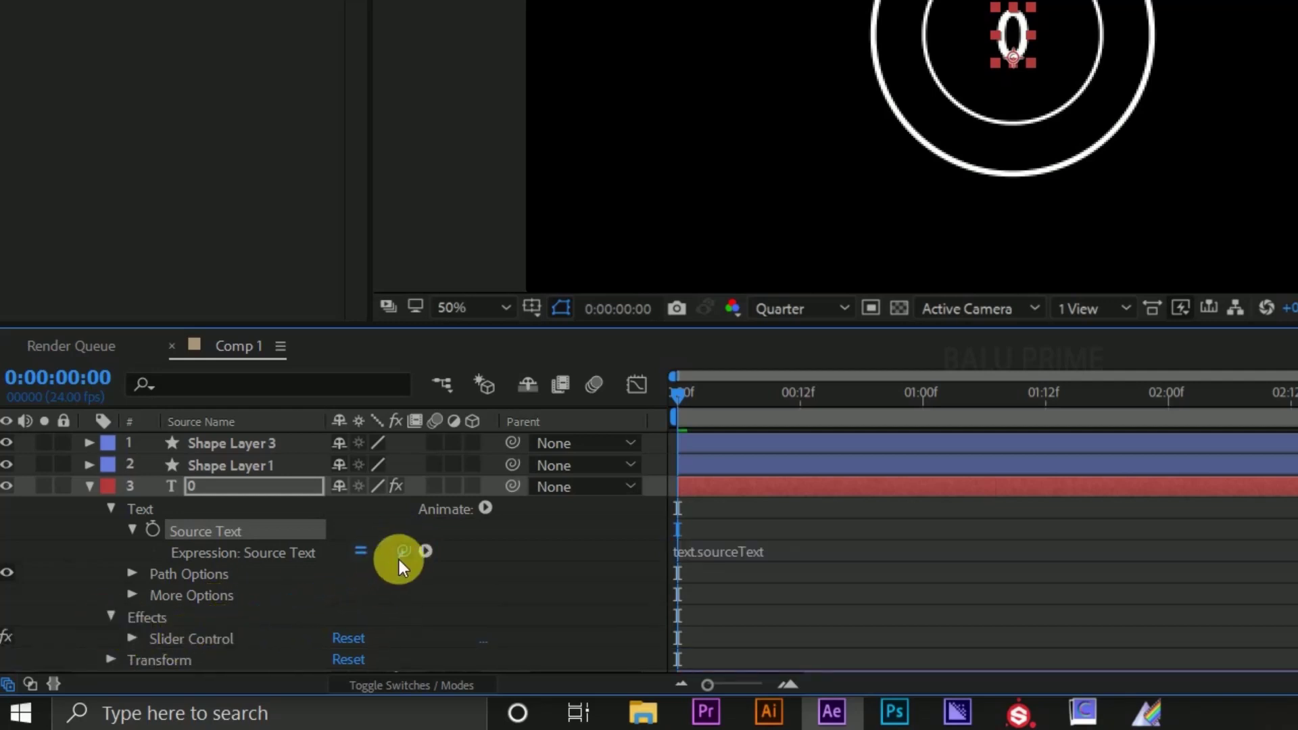
pyautogui.click(134, 638)
pyautogui.moveTo(412, 530); pyautogui.dragTo(220, 638)
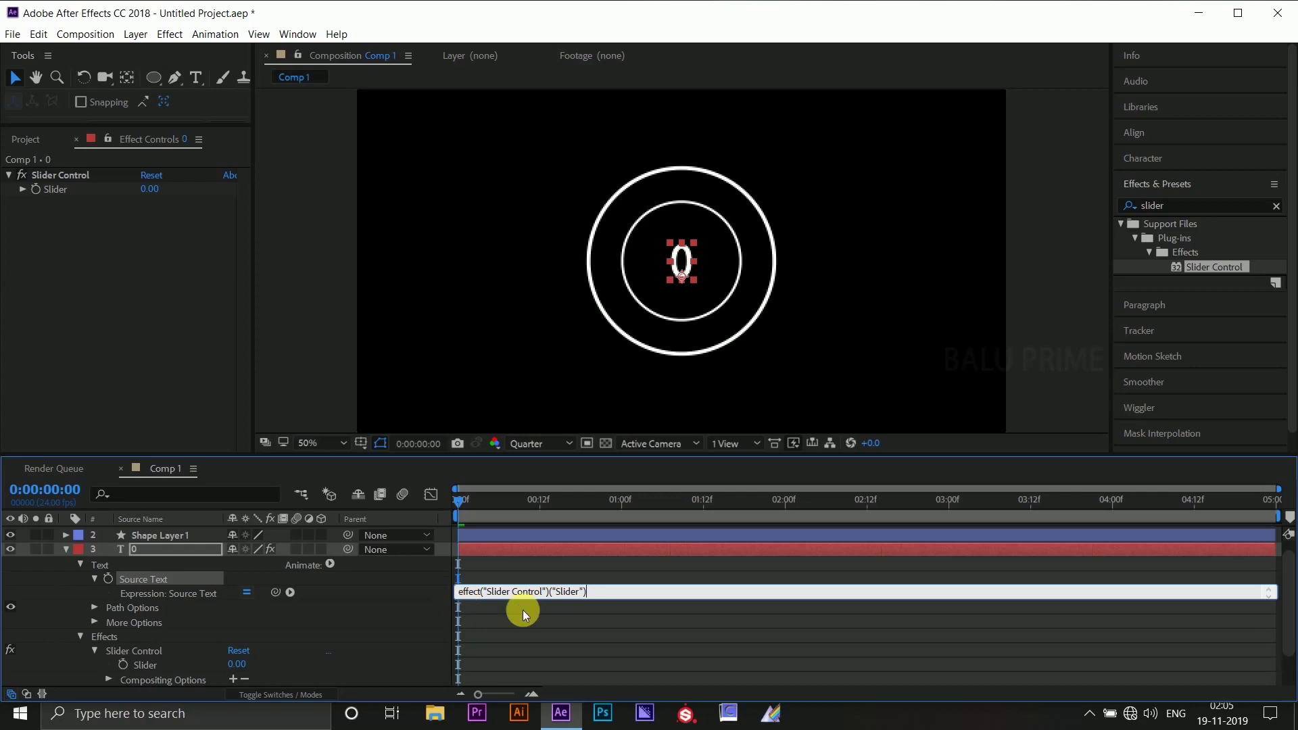
pyautogui.press('Return')
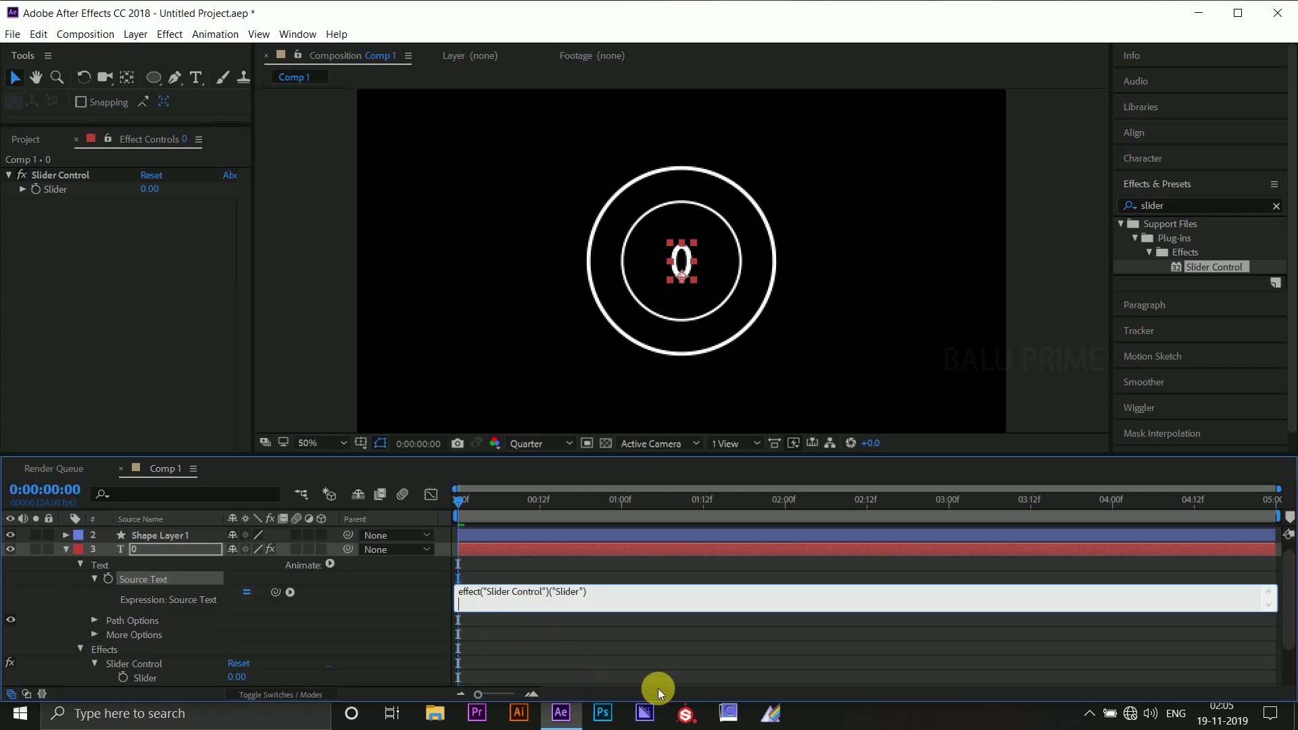
pyautogui.click(642, 576)
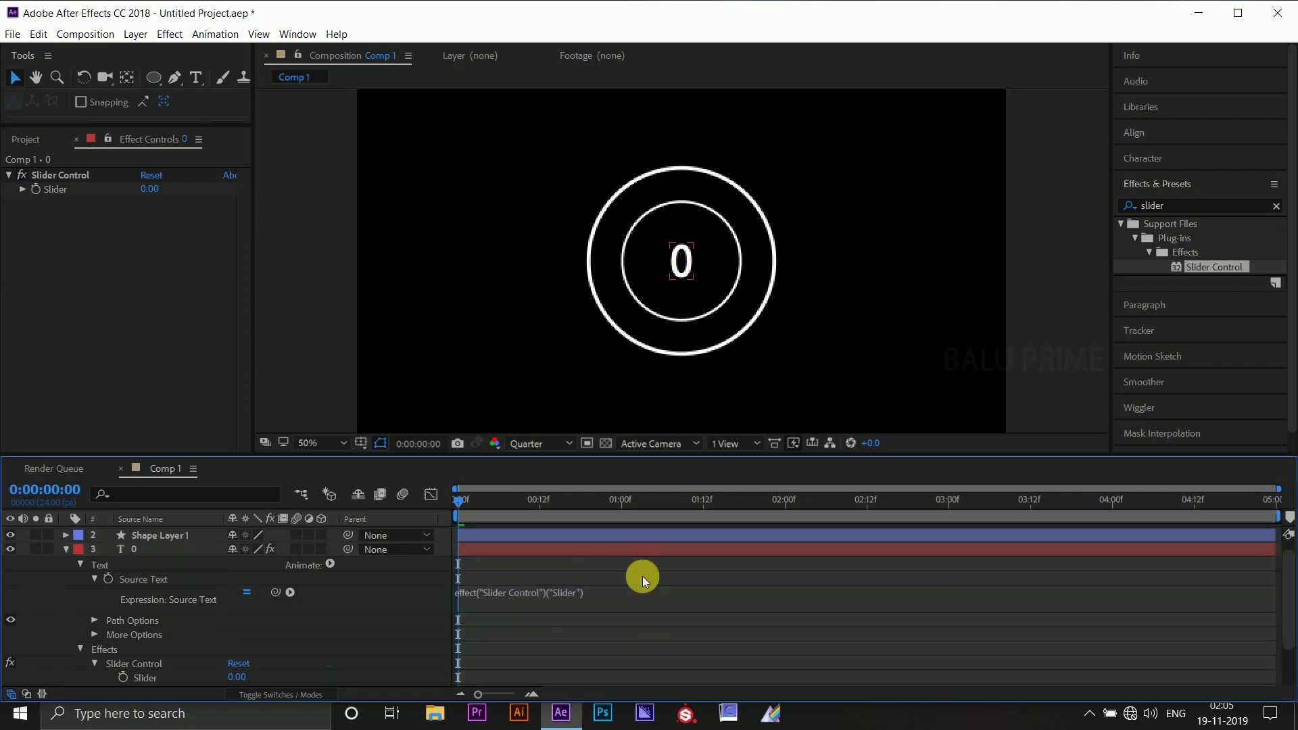
pyautogui.press('space')
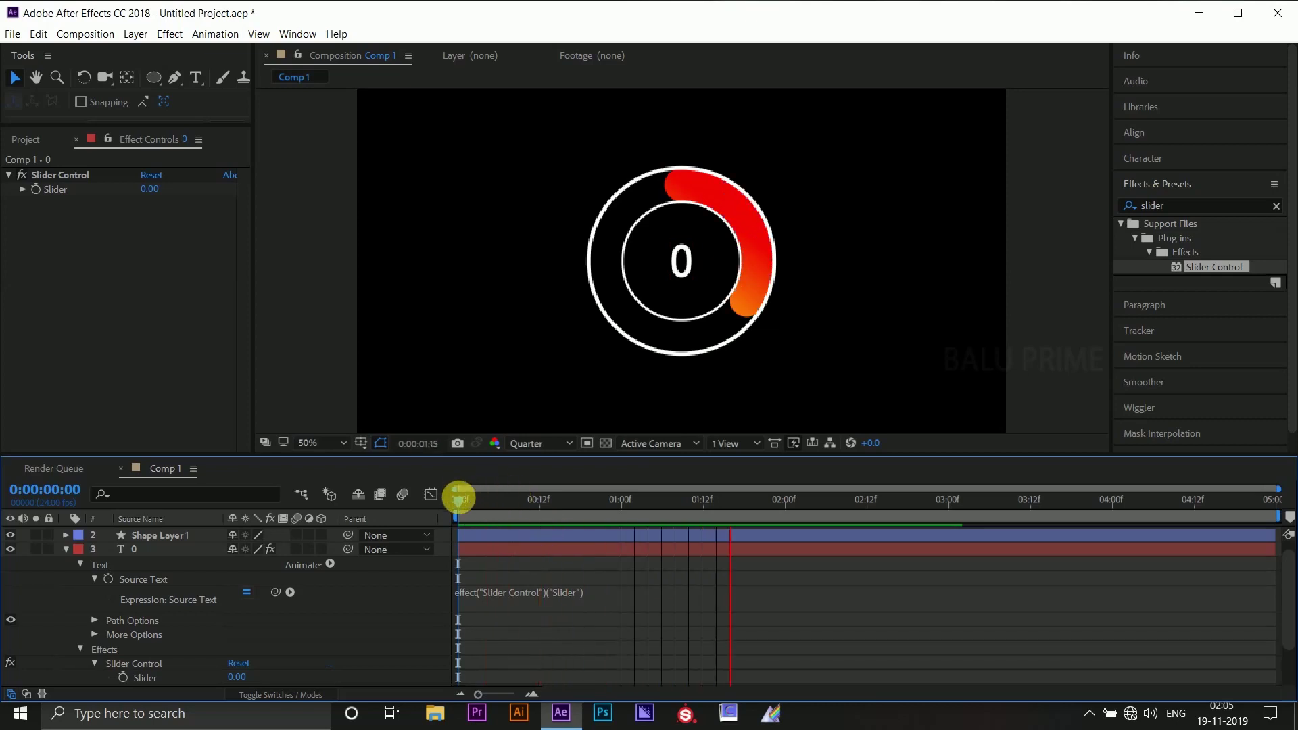
pyautogui.press('space')
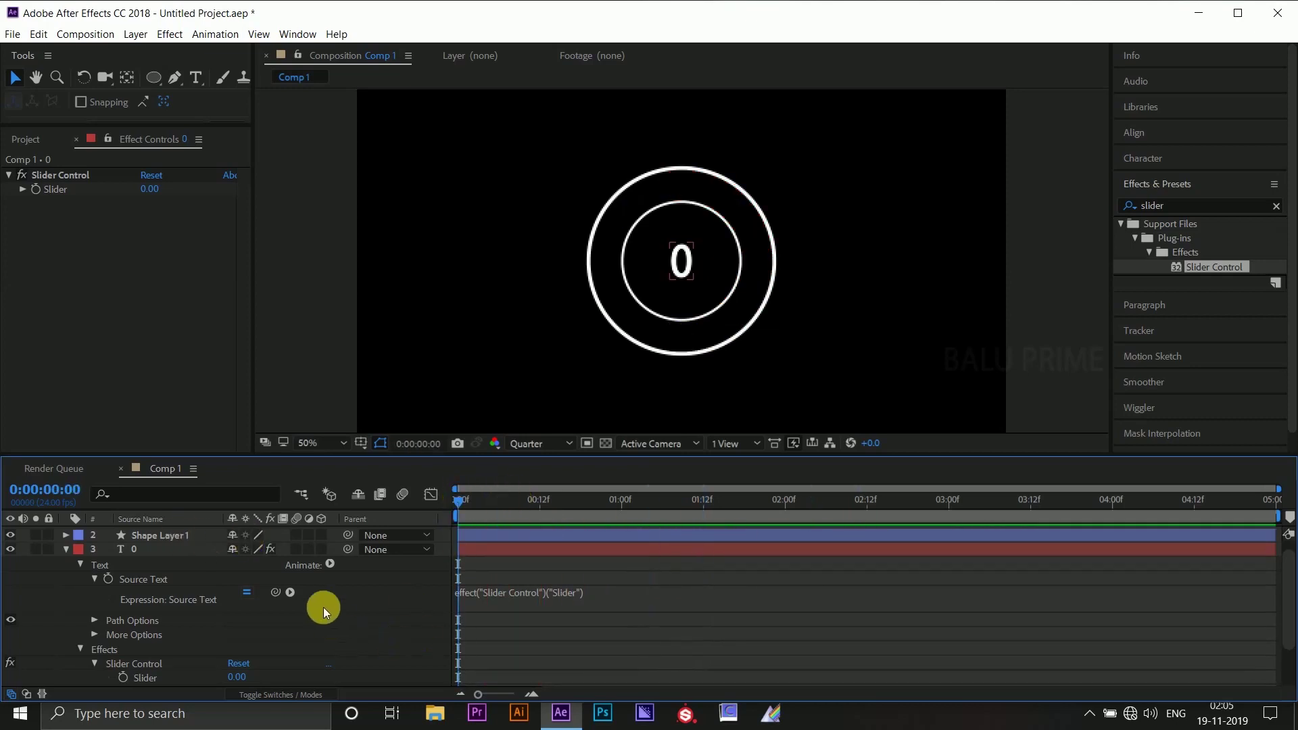
pyautogui.scroll(-2, 196, 652)
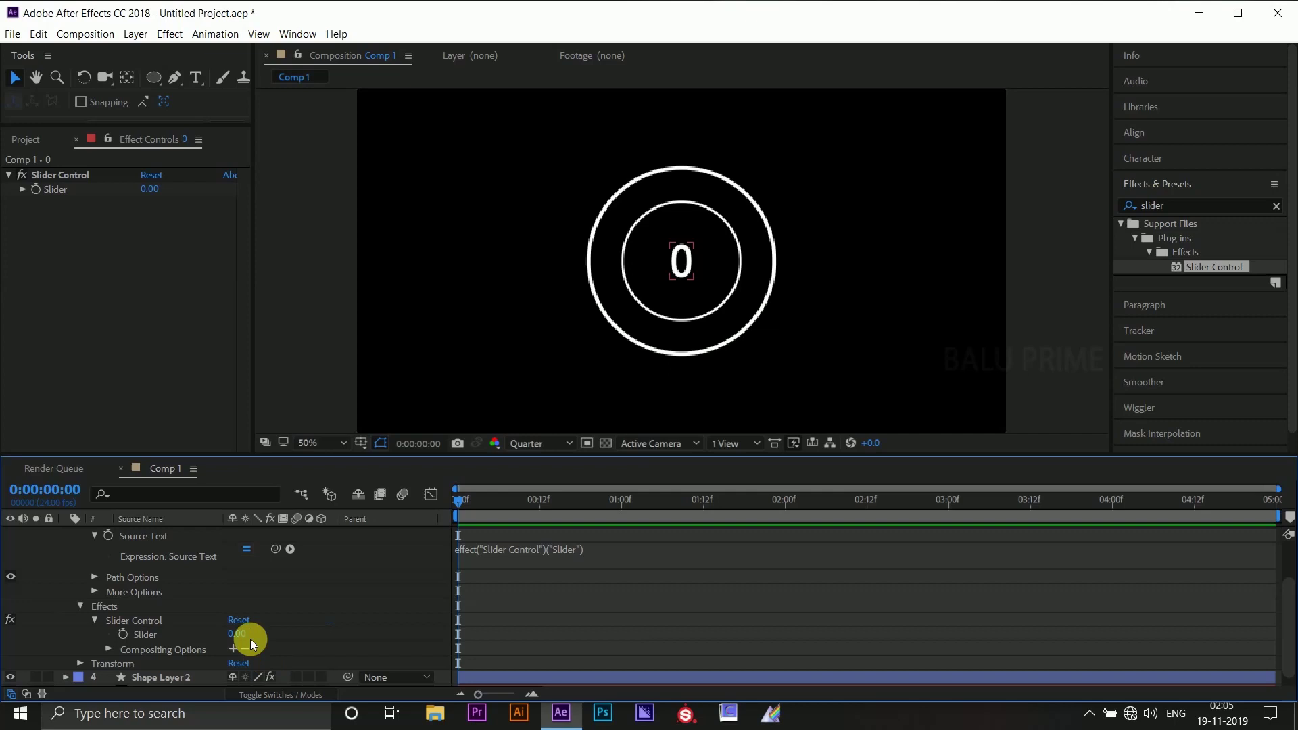
pyautogui.moveTo(252, 634)
pyautogui.mouseDown()
pyautogui.moveTo(289, 637)
pyautogui.moveTo(212, 631)
pyautogui.moveTo(281, 643)
pyautogui.moveTo(239, 636)
pyautogui.mouseUp()
pyautogui.click(360, 652)
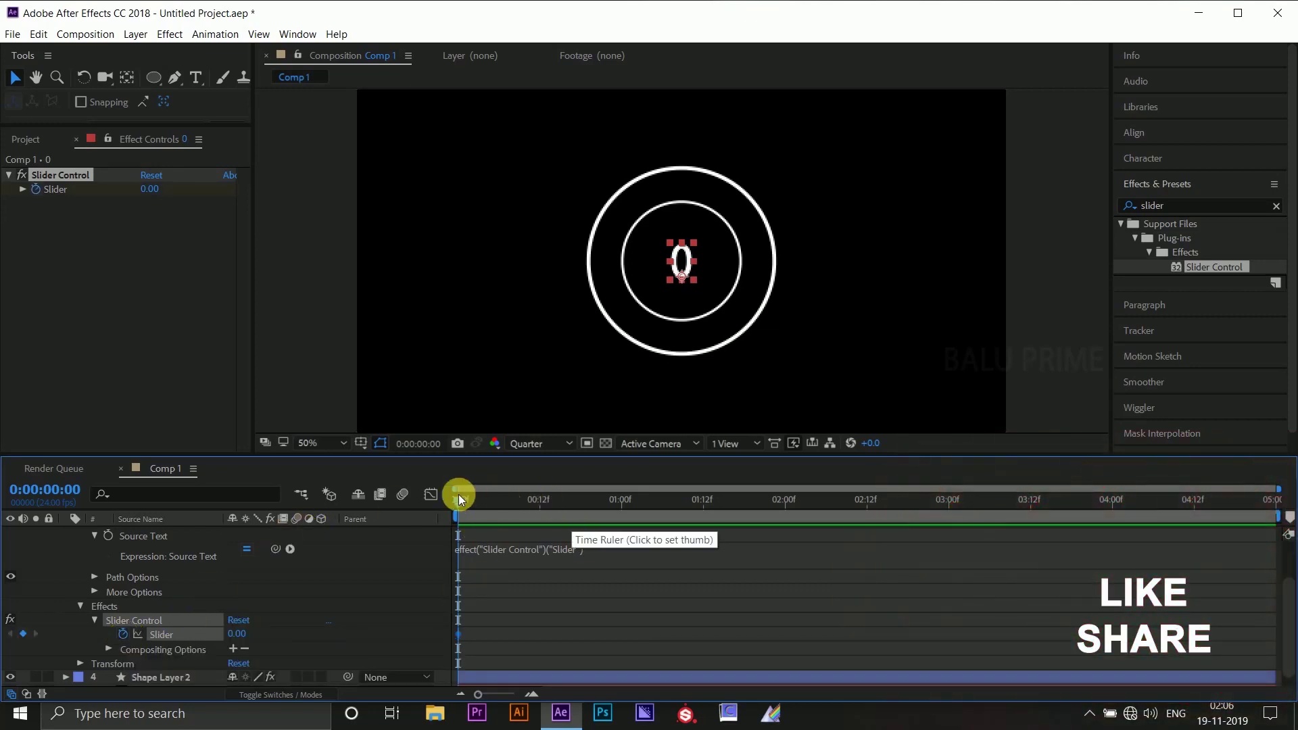
pyautogui.moveTo(447, 509); pyautogui.dragTo(1269, 504)
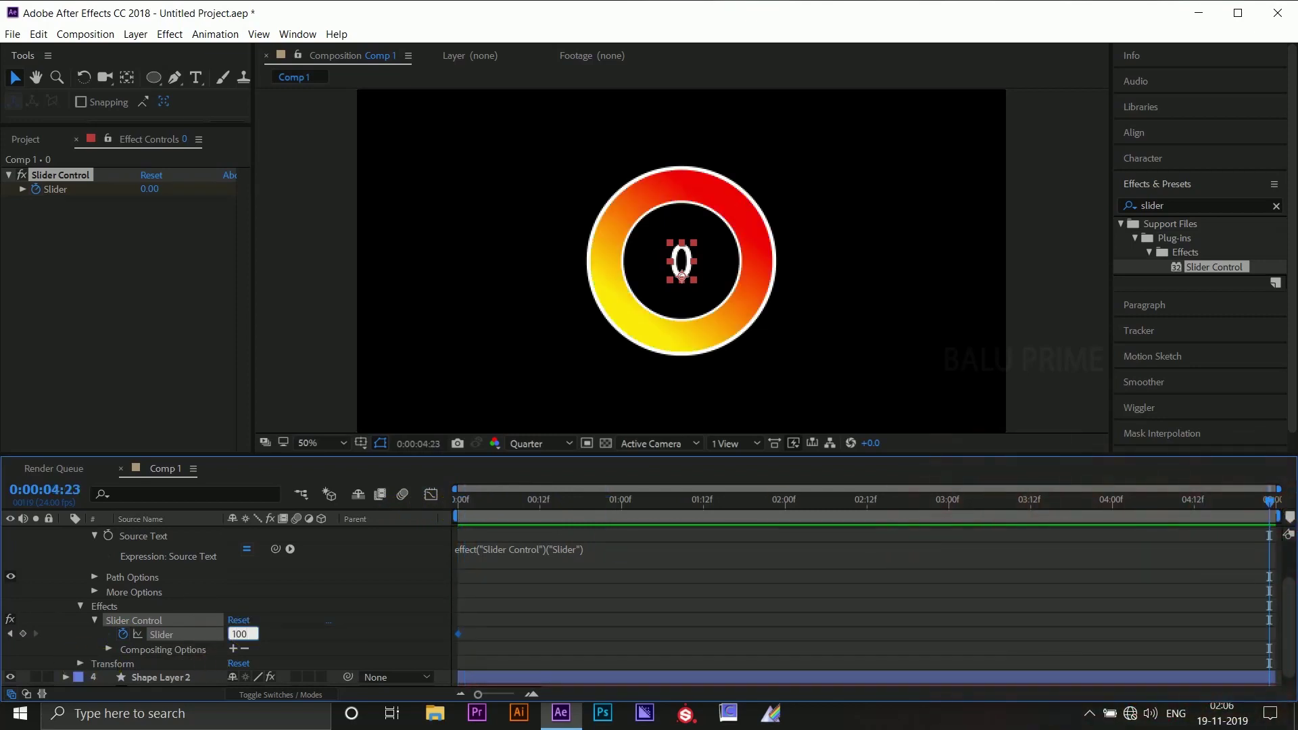
pyautogui.press('Return')
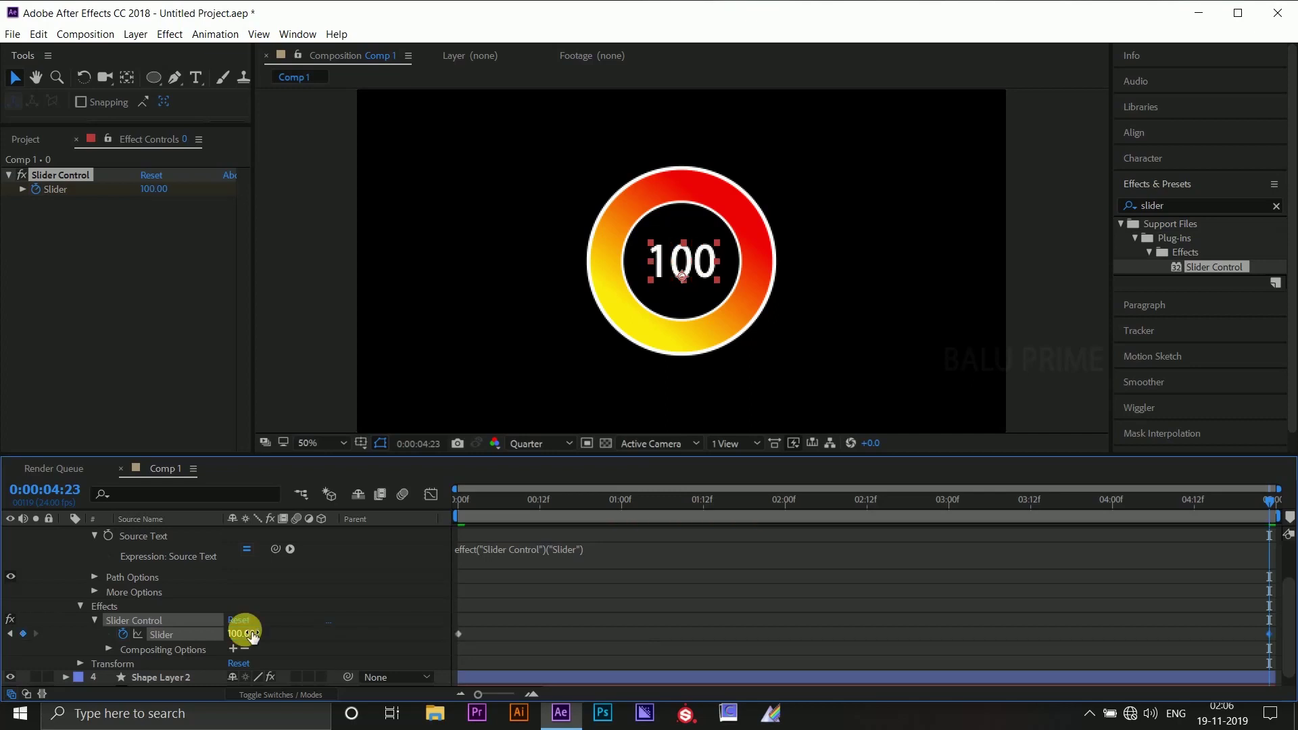
pyautogui.press('space')
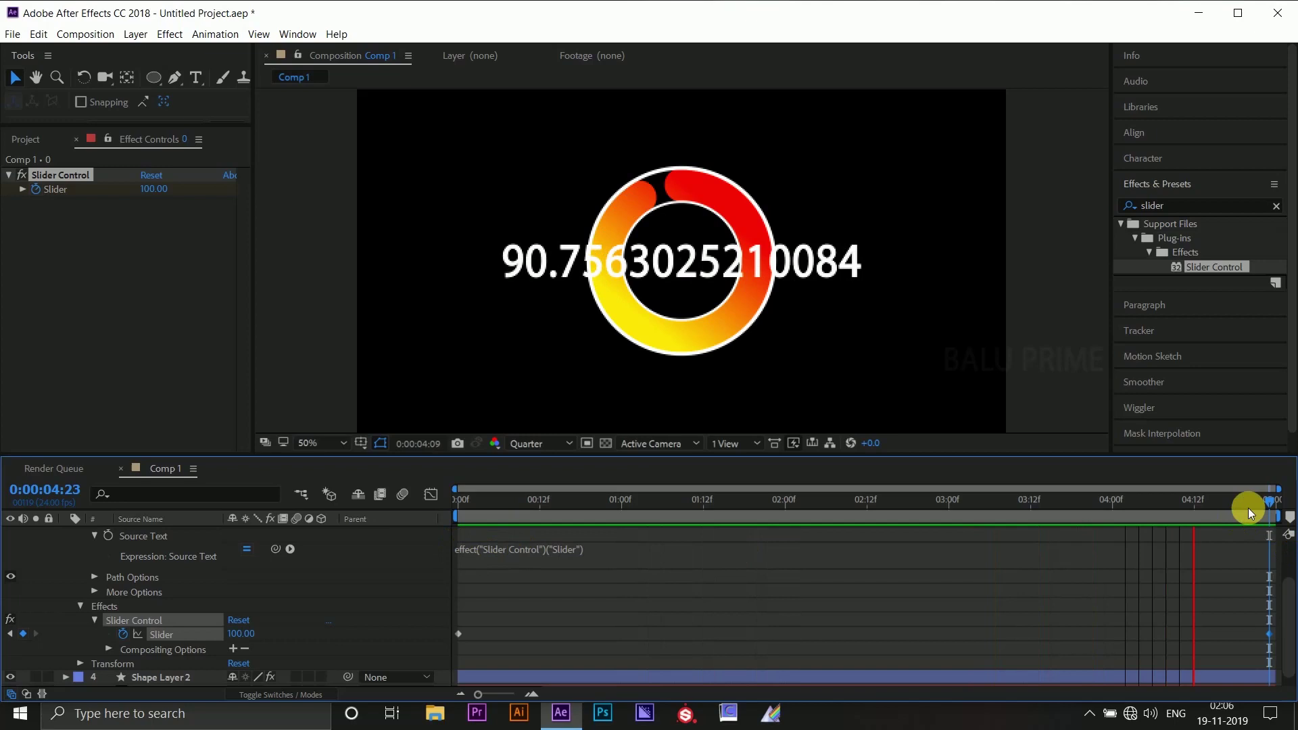
pyautogui.moveTo(676, 500); pyautogui.dragTo(546, 500)
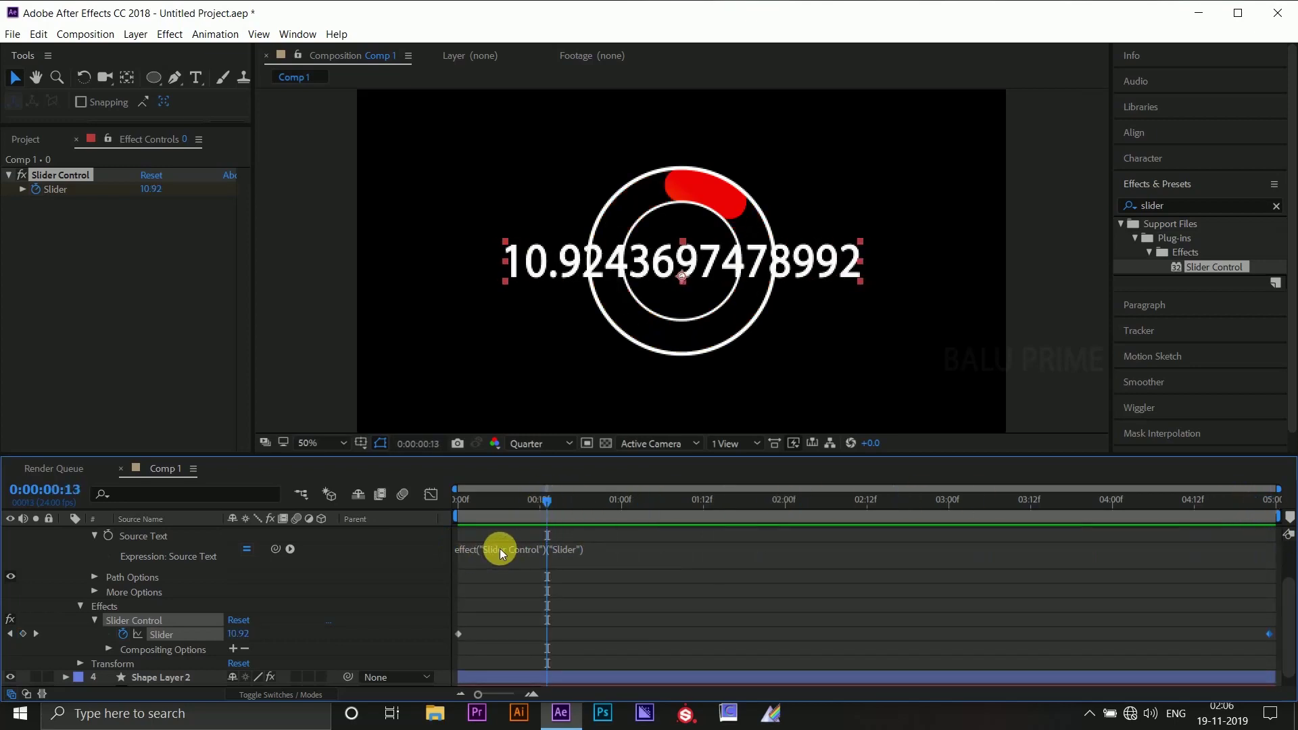
pyautogui.moveTo(541, 505); pyautogui.dragTo(454, 504)
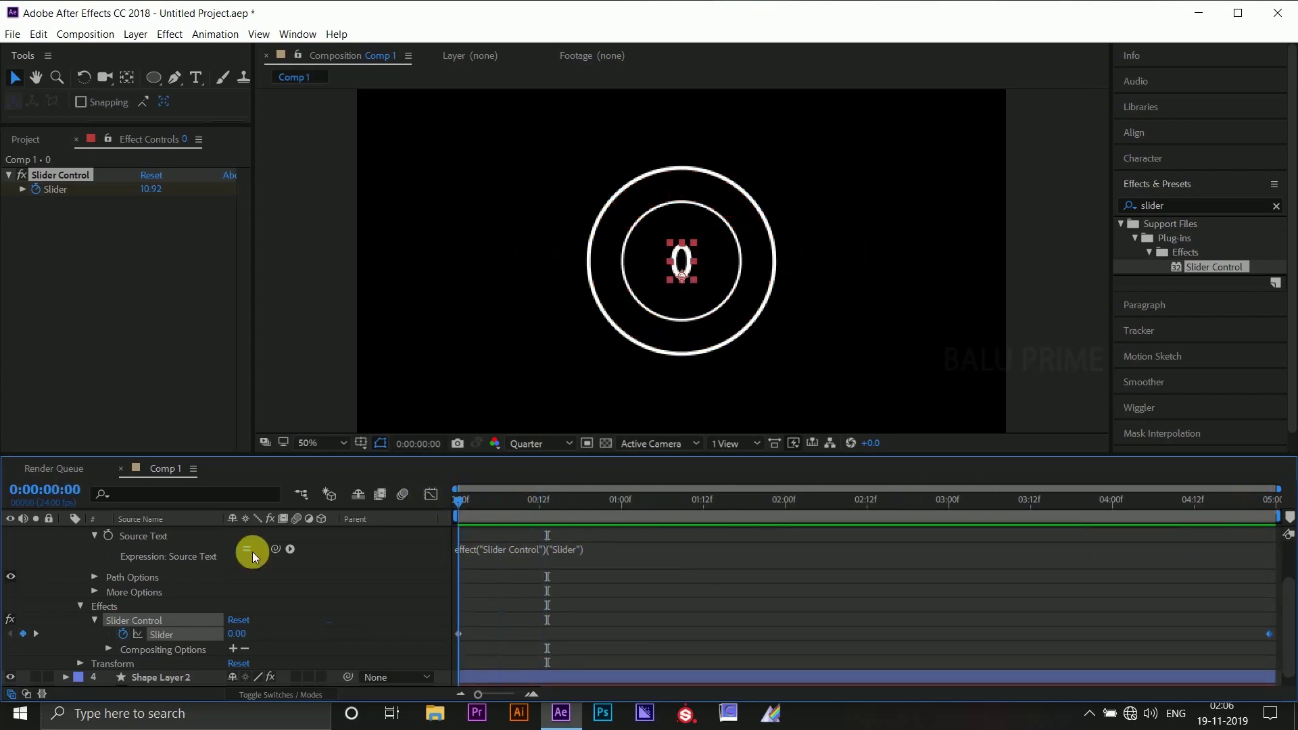
pyautogui.click(123, 635)
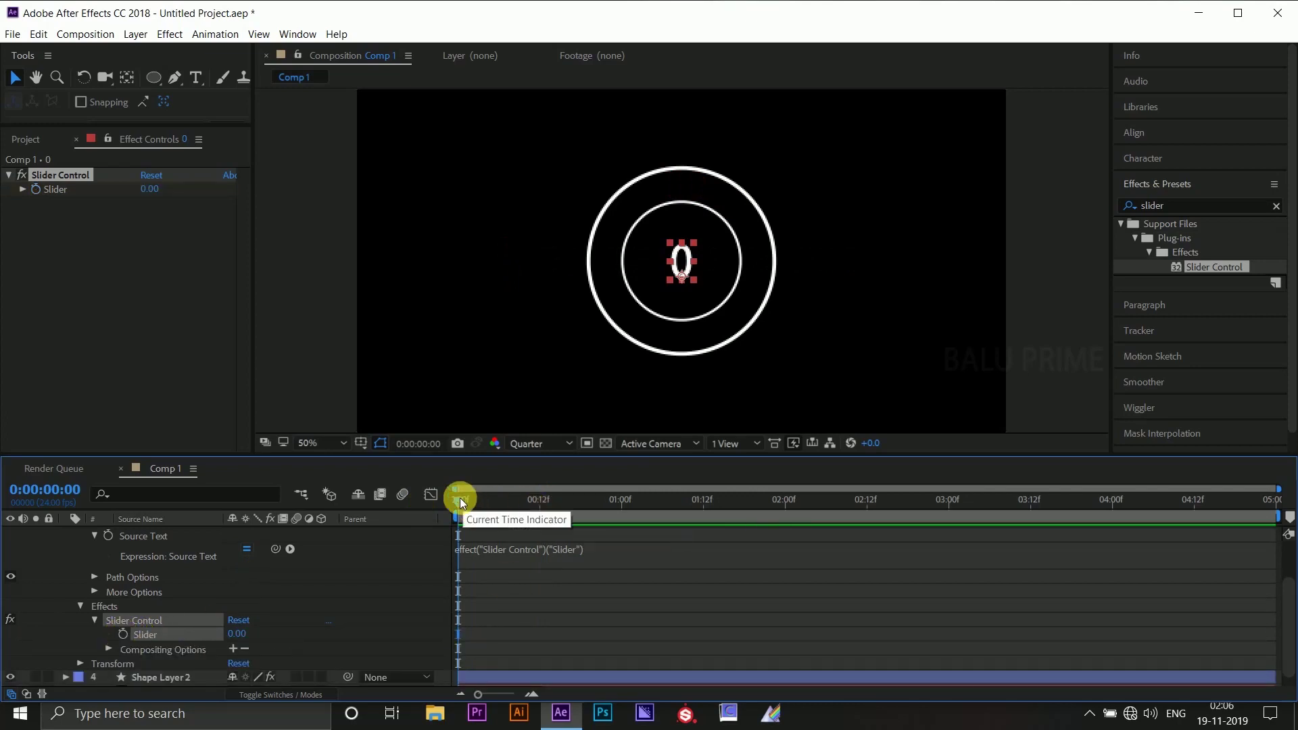
# Change the Source Text expression to Math.round(effect("Slider Control")("Slider")) and scrub to check
pyautogui.click(486, 558)
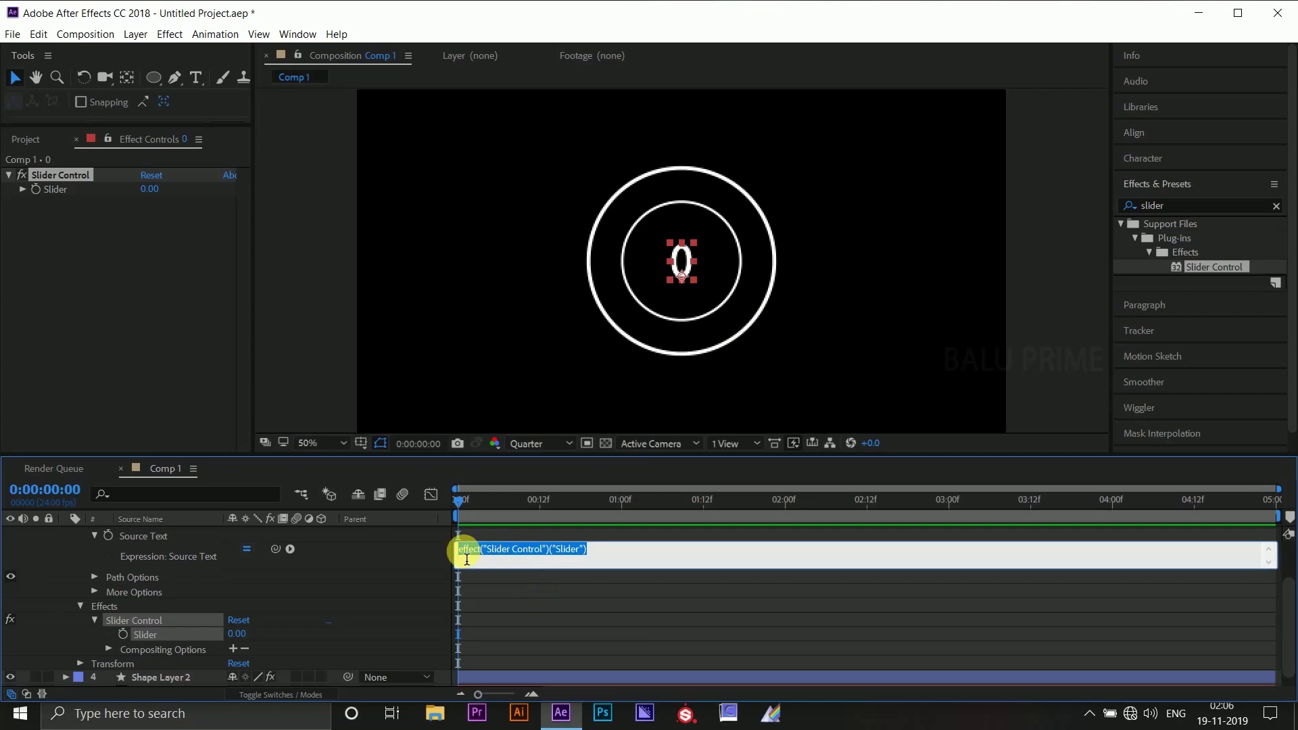
pyautogui.click(458, 548)
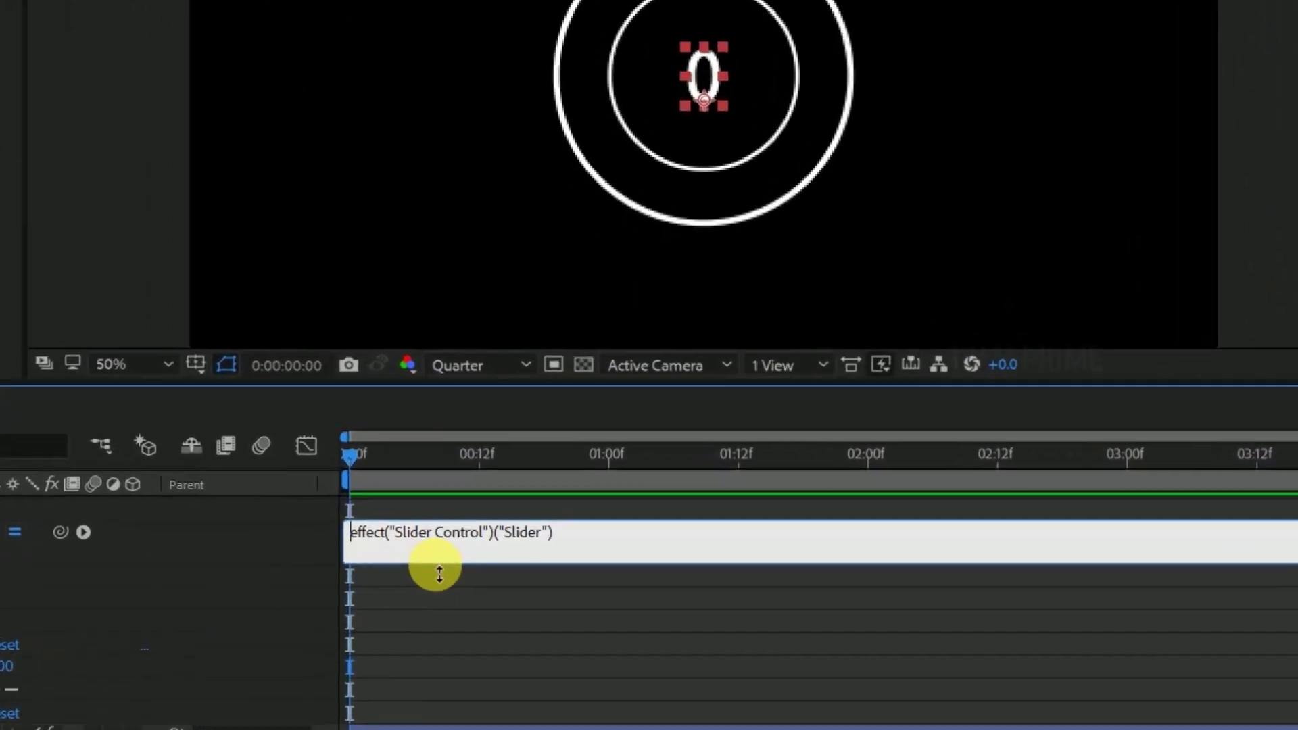
pyautogui.write('Math')
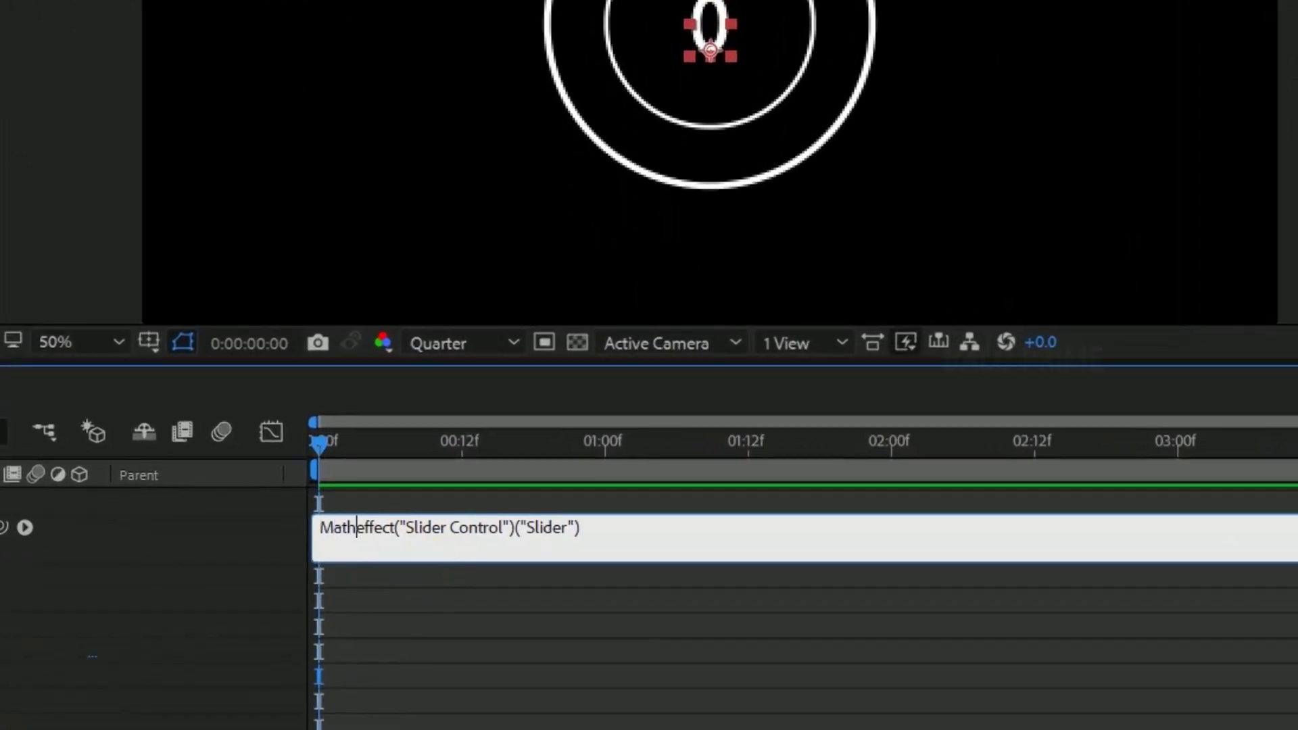
pyautogui.write('.roun')
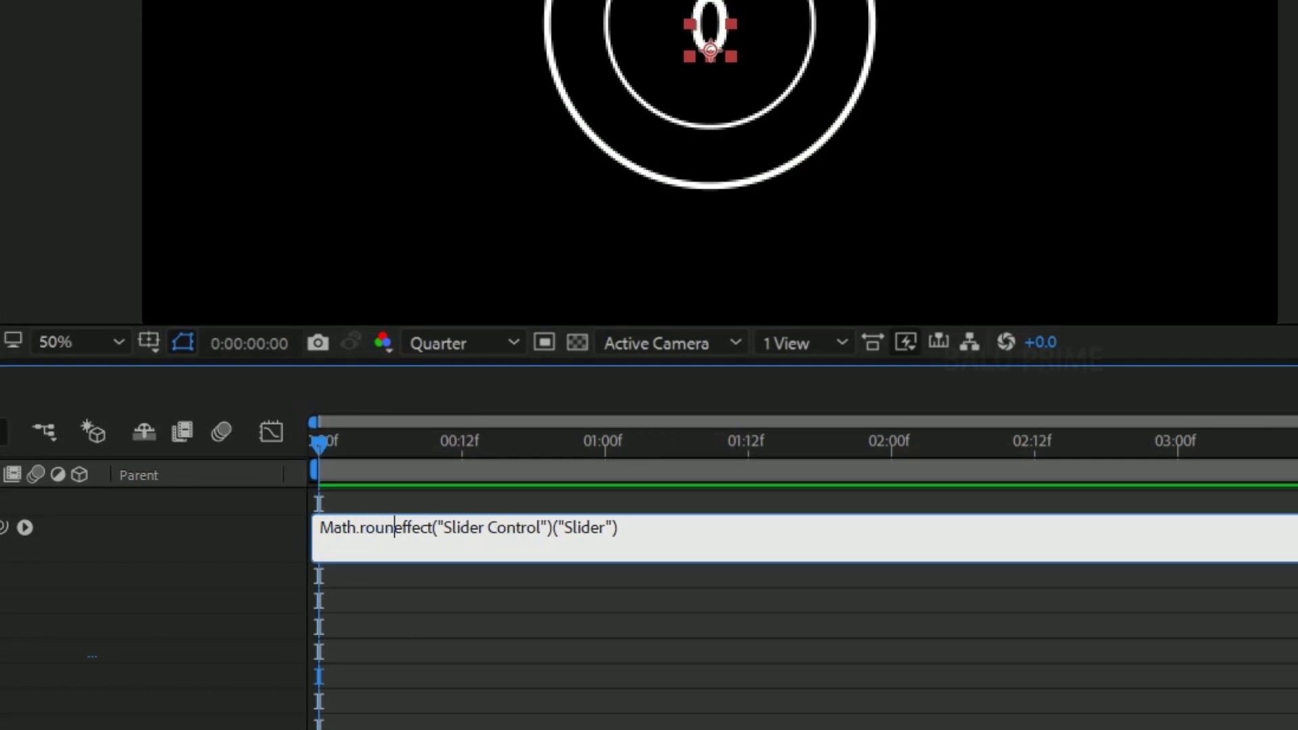
pyautogui.write('d')
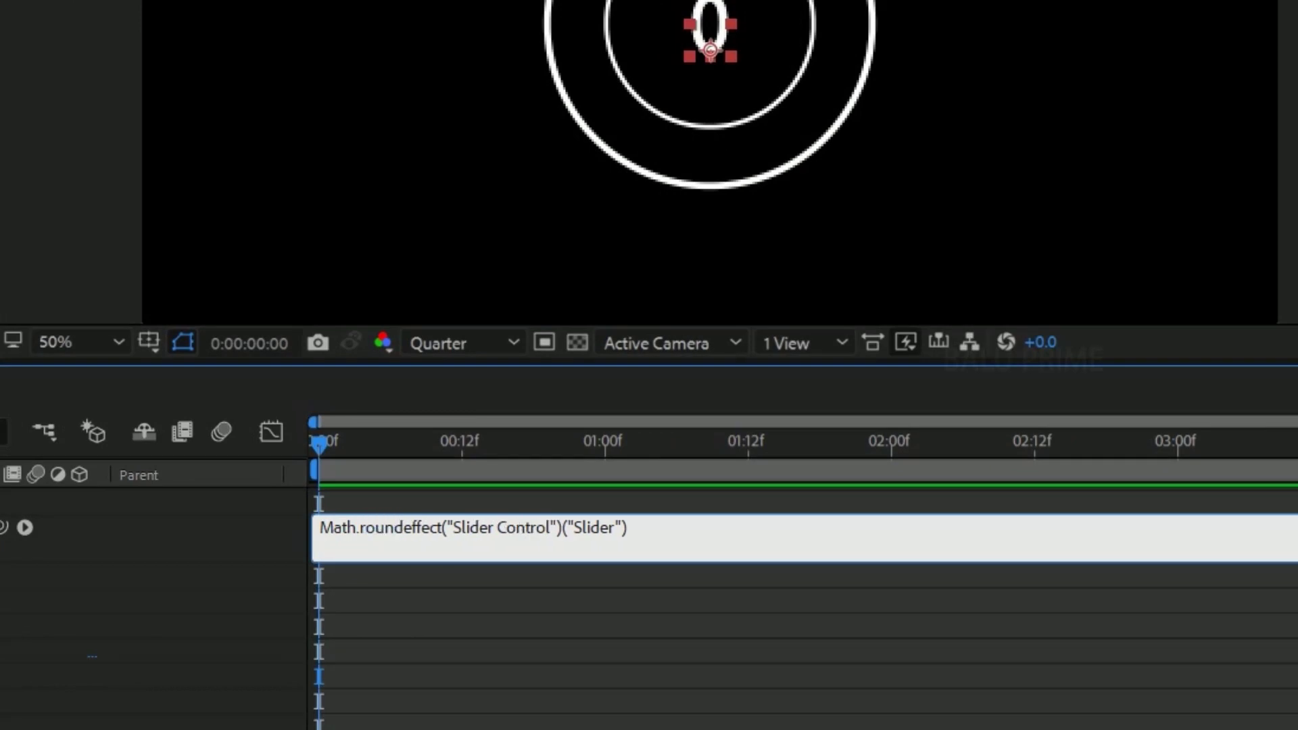
pyautogui.write('(')
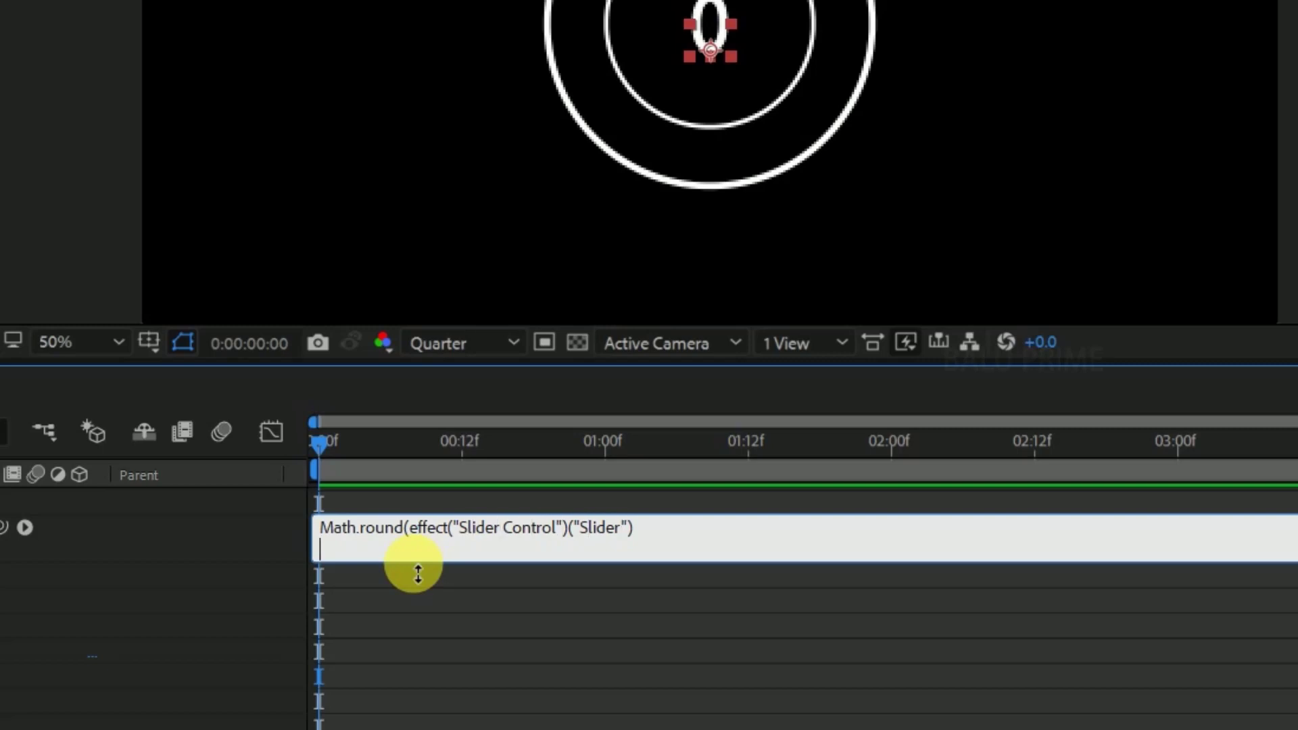
pyautogui.press('Return')
pyautogui.write('))')
pyautogui.press('KP_Enter')
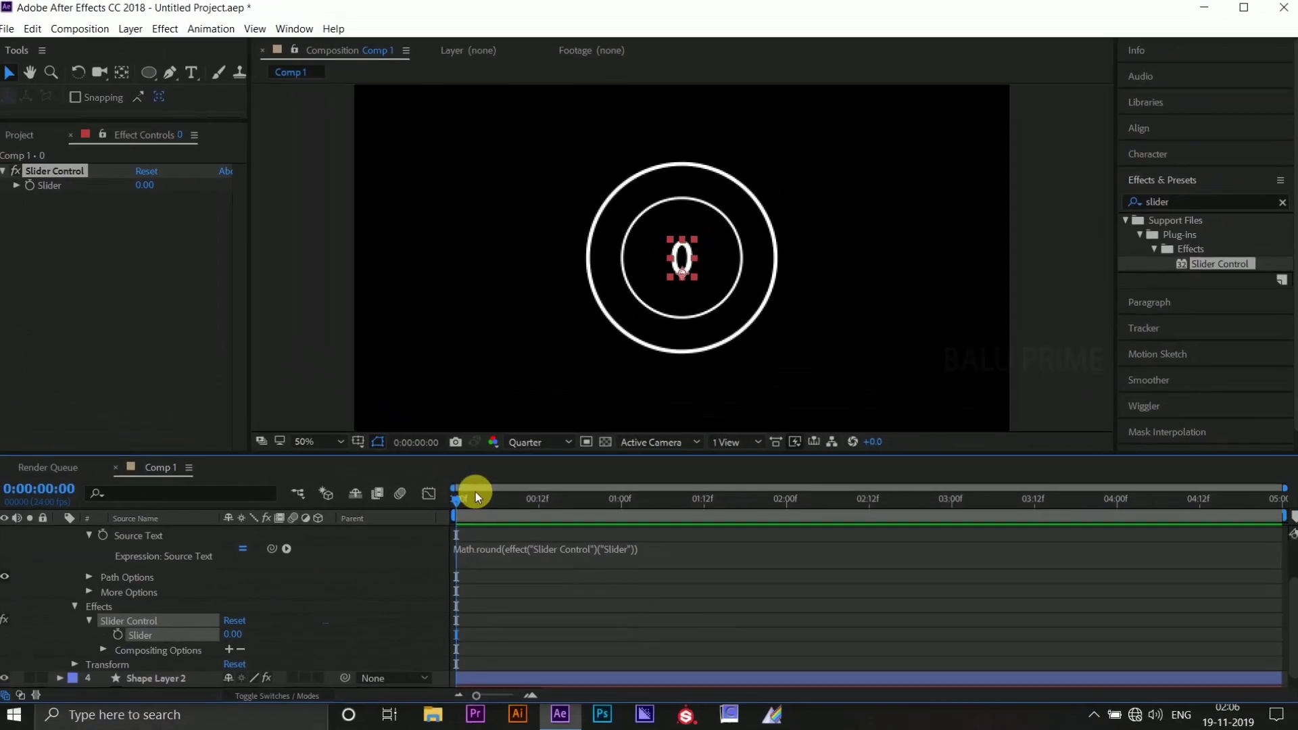
pyautogui.moveTo(350, 428); pyautogui.dragTo(89, 451)
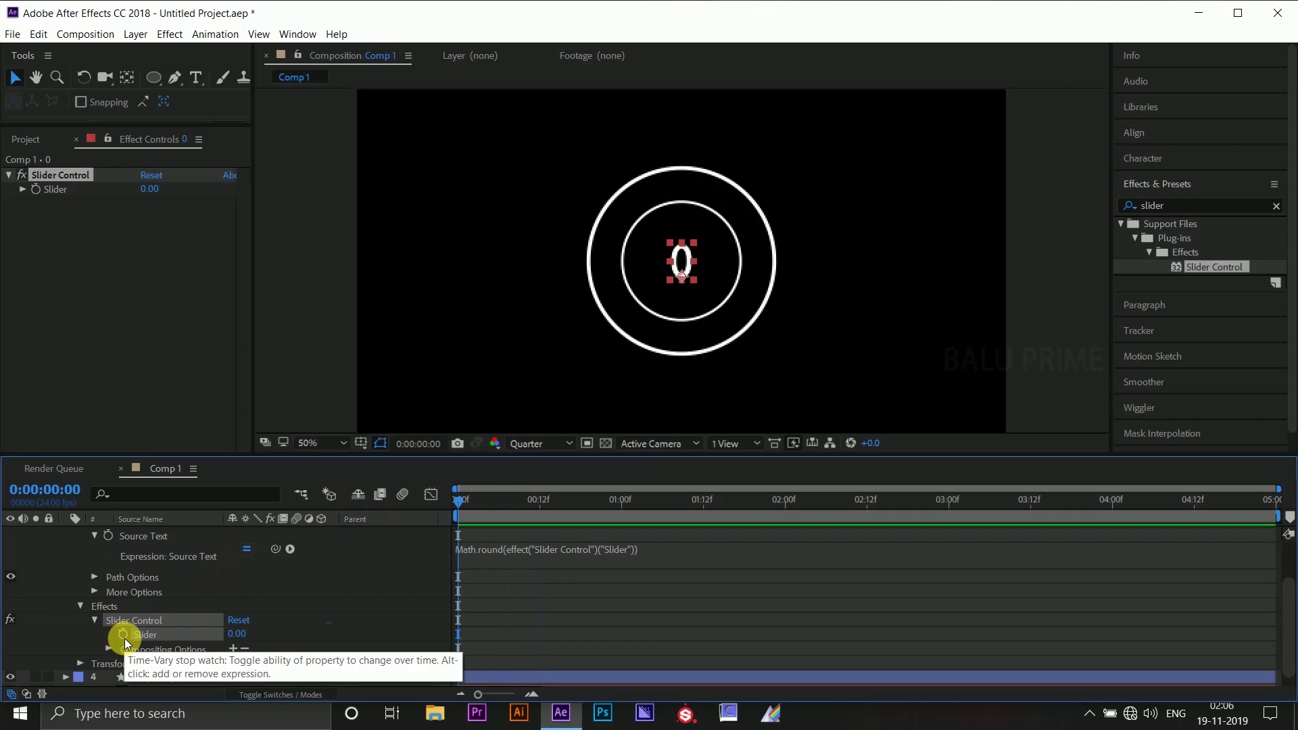
# Keyframe the Slider from 0 at 0:00 to 100 at 0:00:04:23, then preview
pyautogui.moveTo(463, 500); pyautogui.dragTo(198, 586)
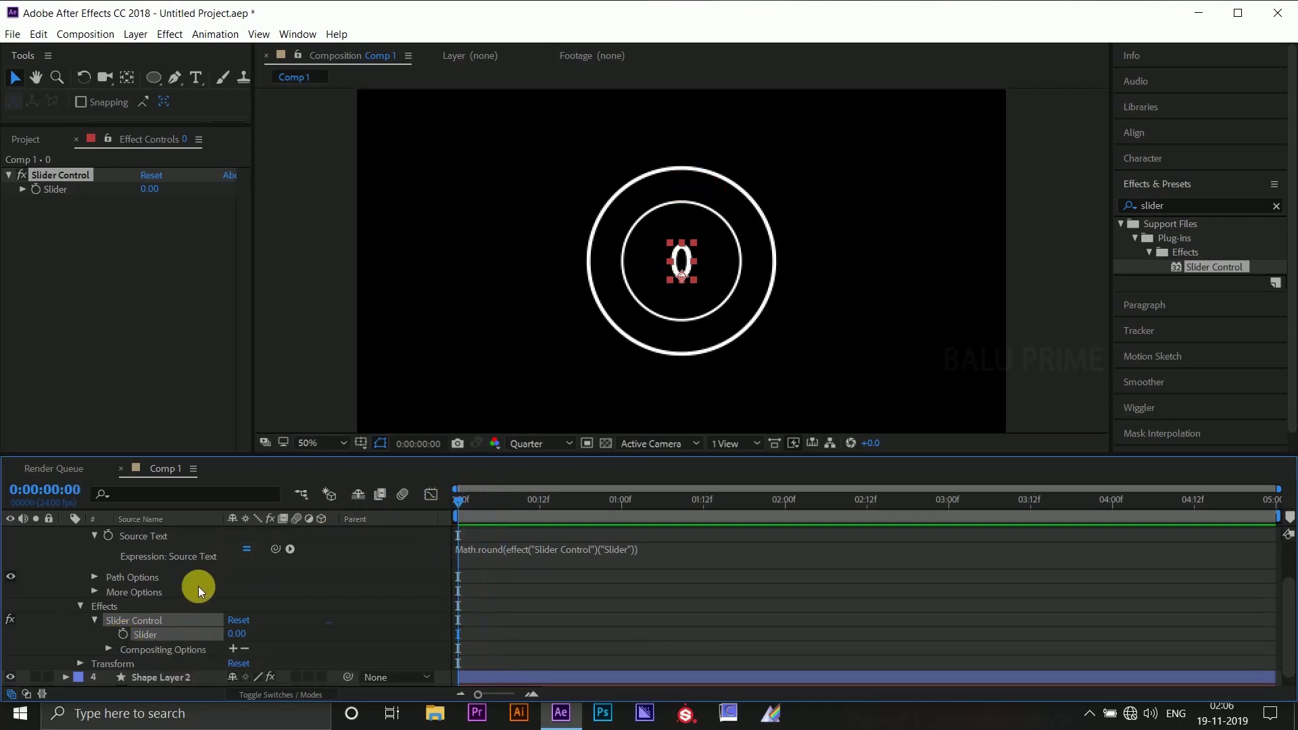
pyautogui.click(123, 636)
pyautogui.moveTo(464, 500); pyautogui.dragTo(1285, 501)
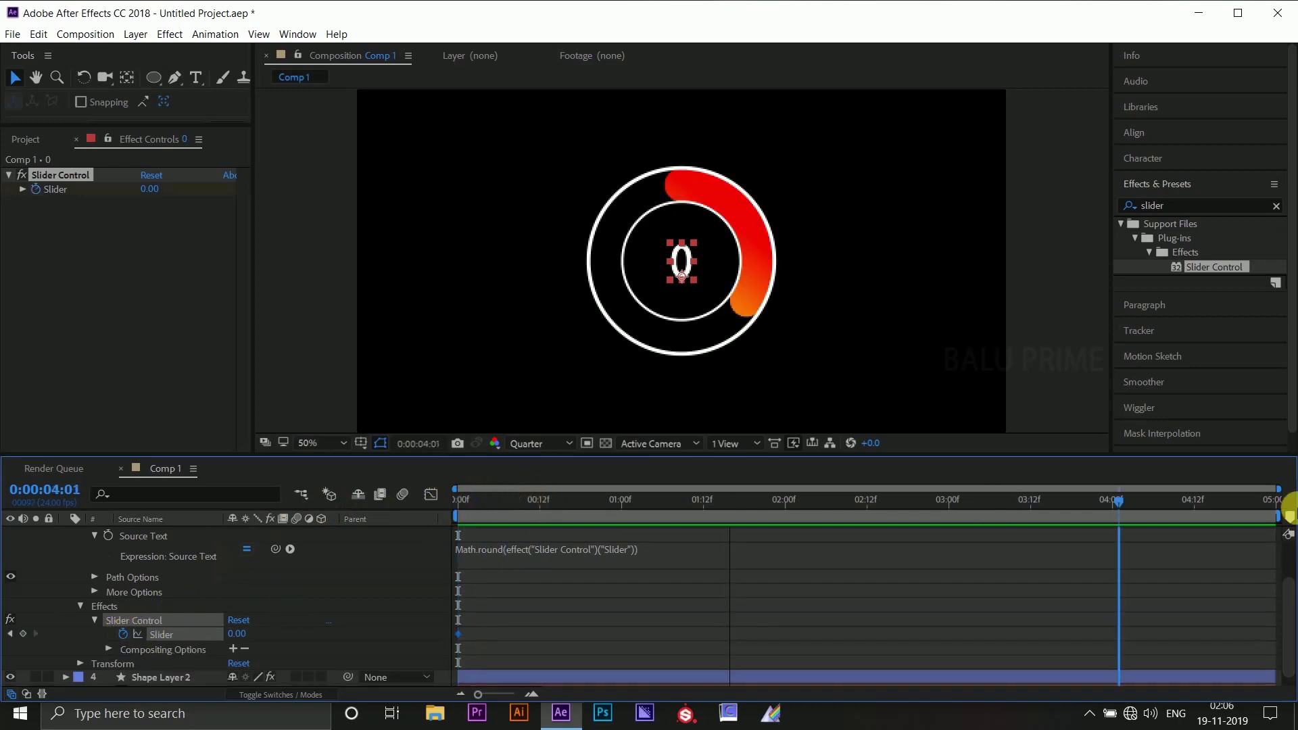
pyautogui.write('0')
pyautogui.click(236, 639)
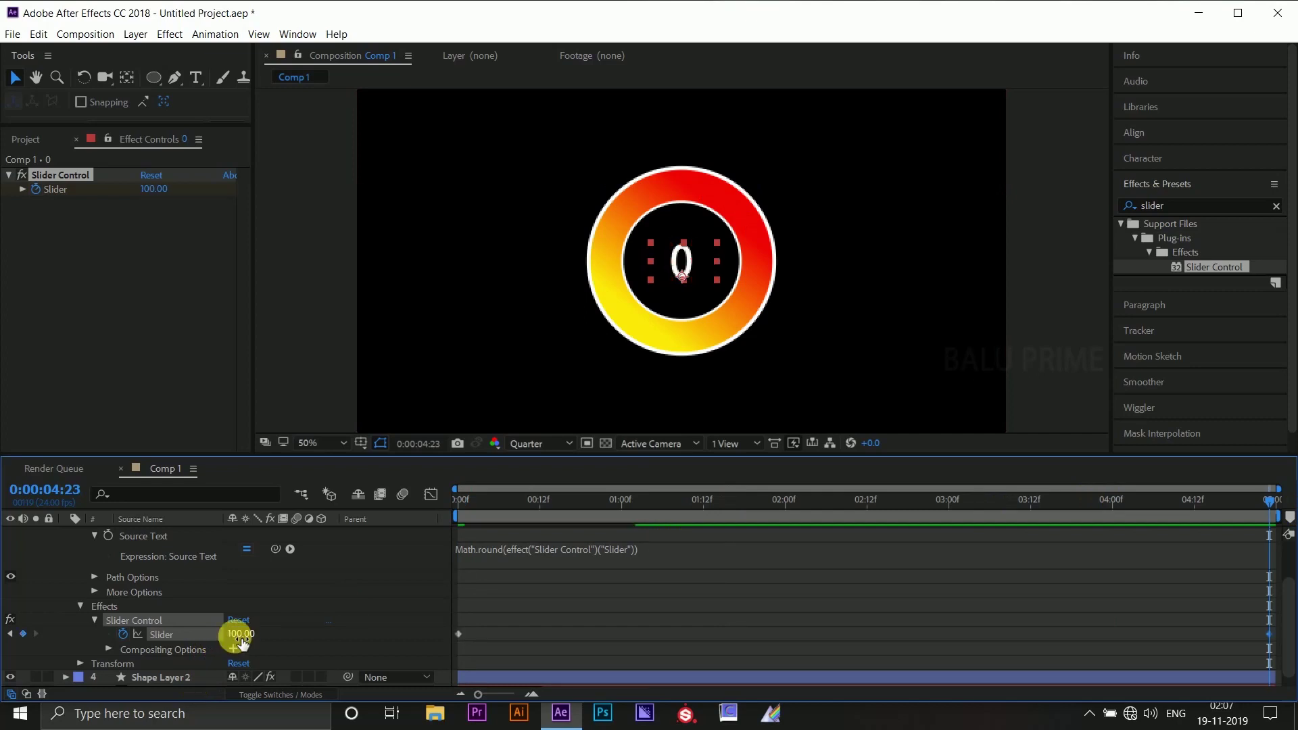
pyautogui.press('space')
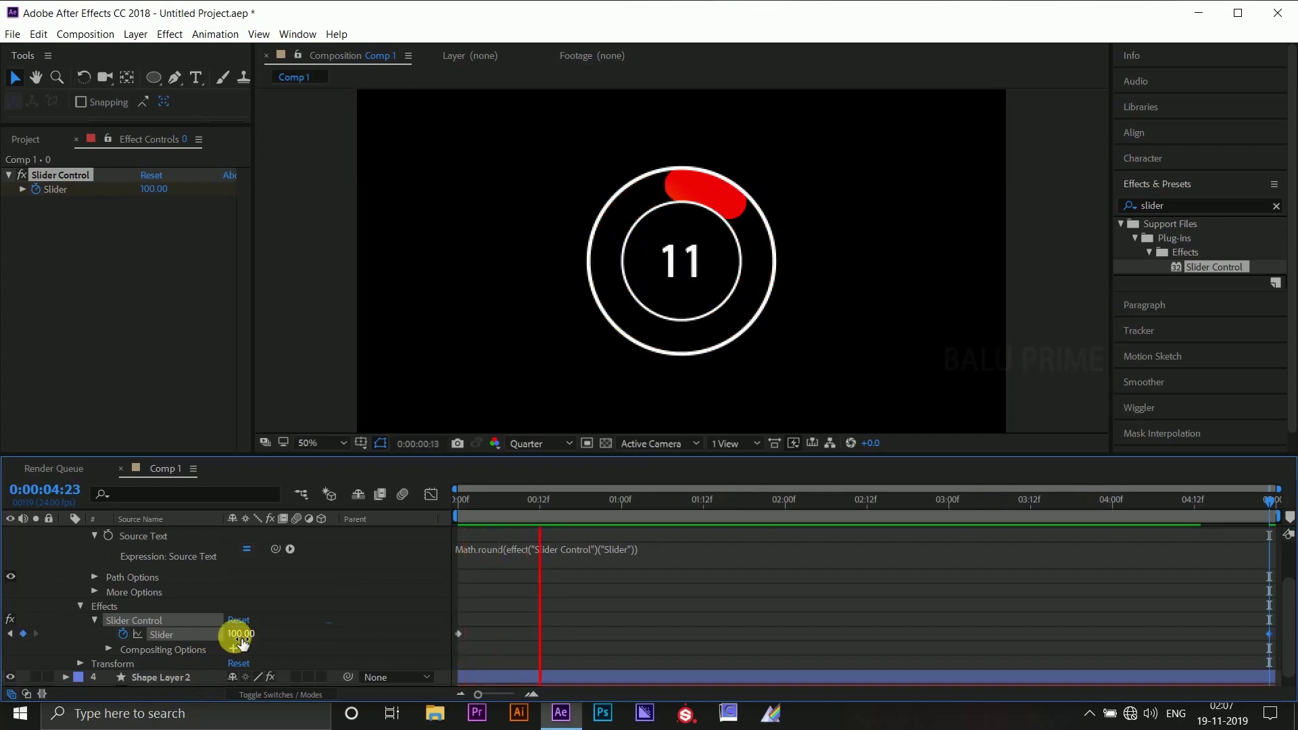